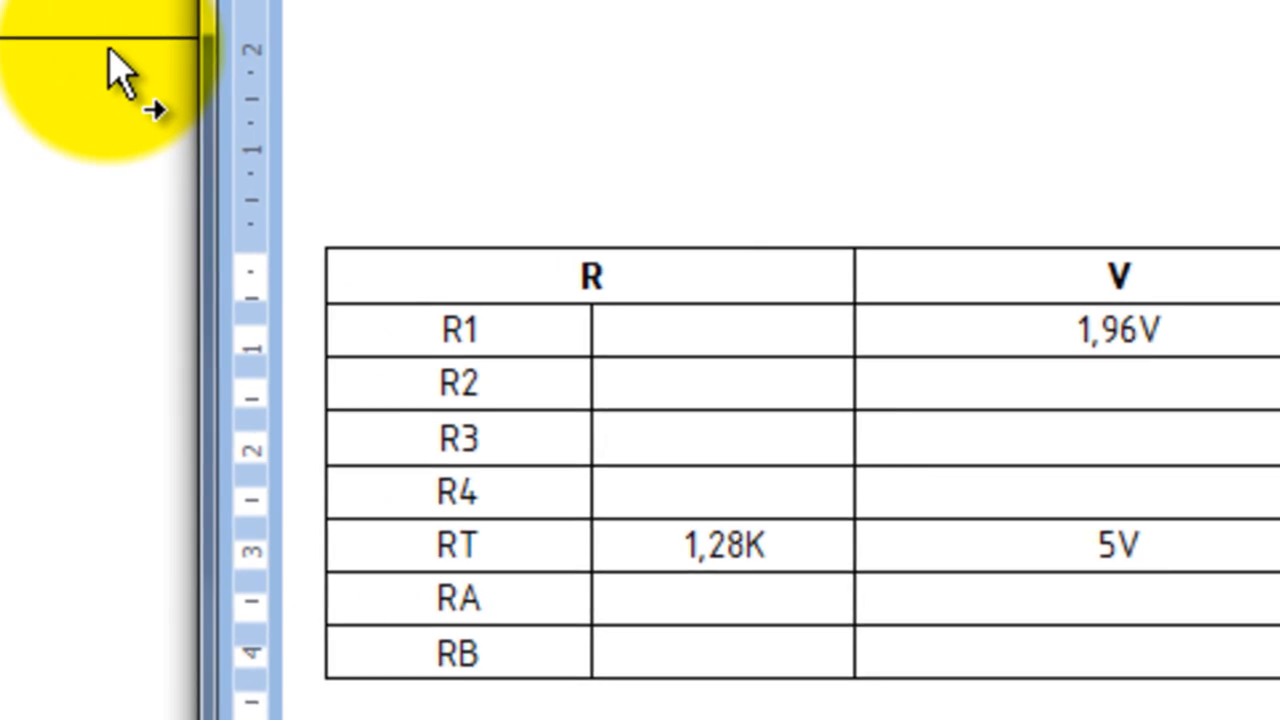
Step: Enter 3,91mA as the current (I) of R1 in the results table
mouse_move(434, 249)
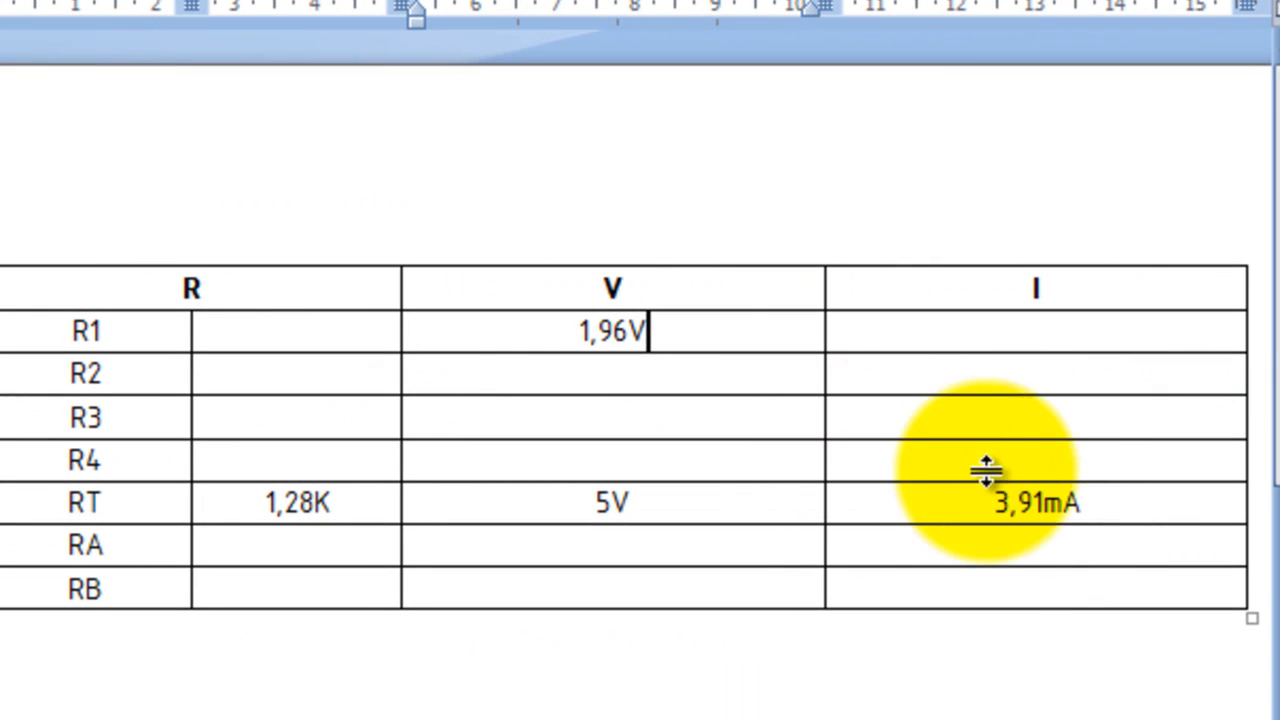
click(1007, 347)
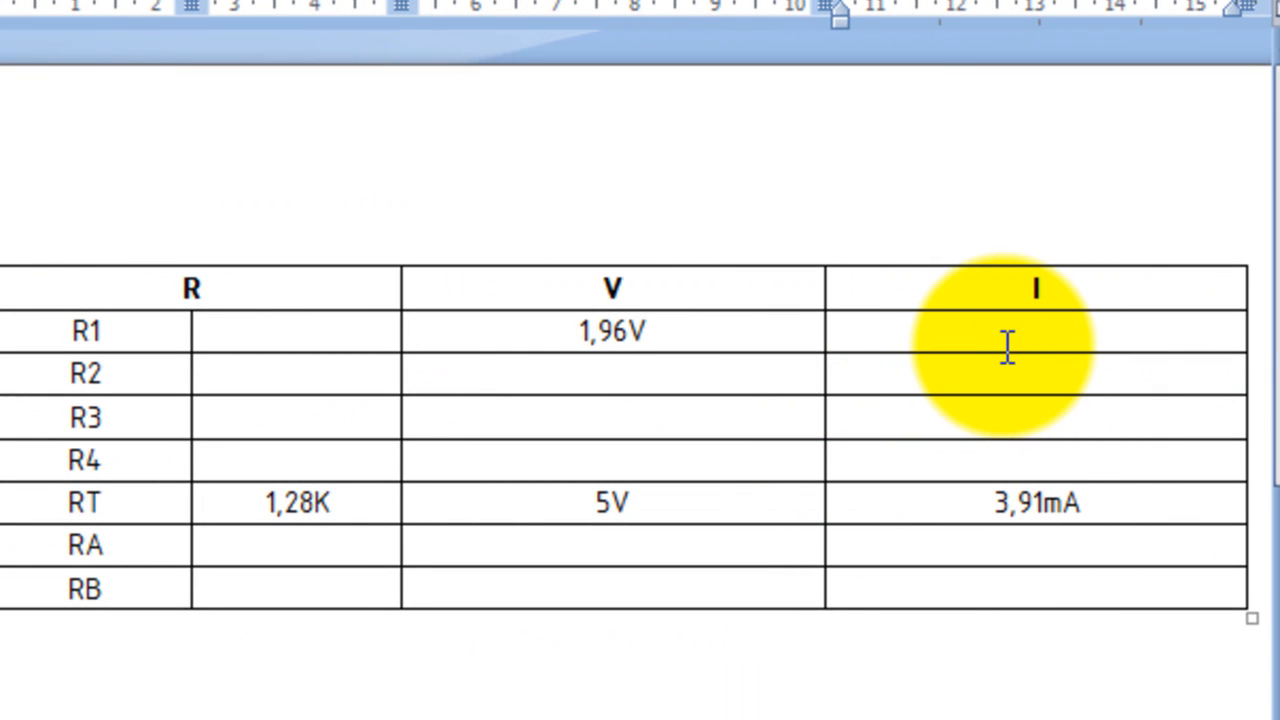
text(3,91mA)
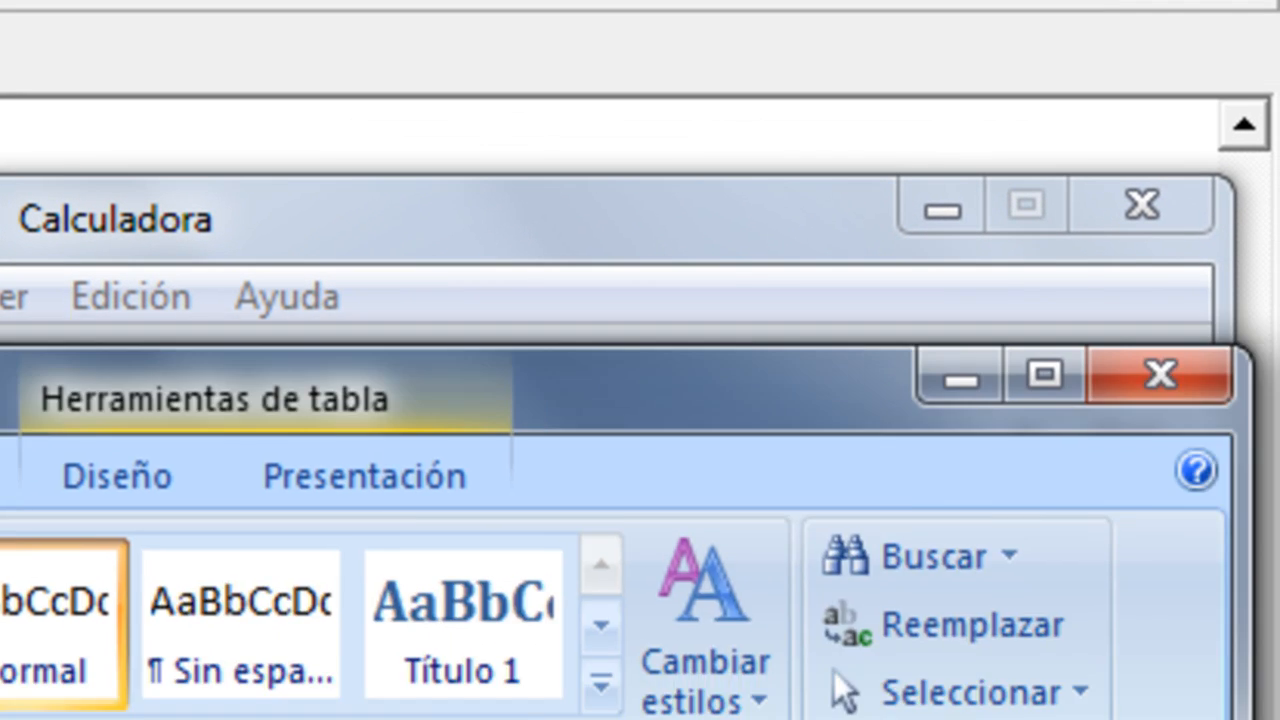
Step: Switch to the Calculator and try to divide 1,96 by 3,91 with an exponent of -3
click(783, 233)
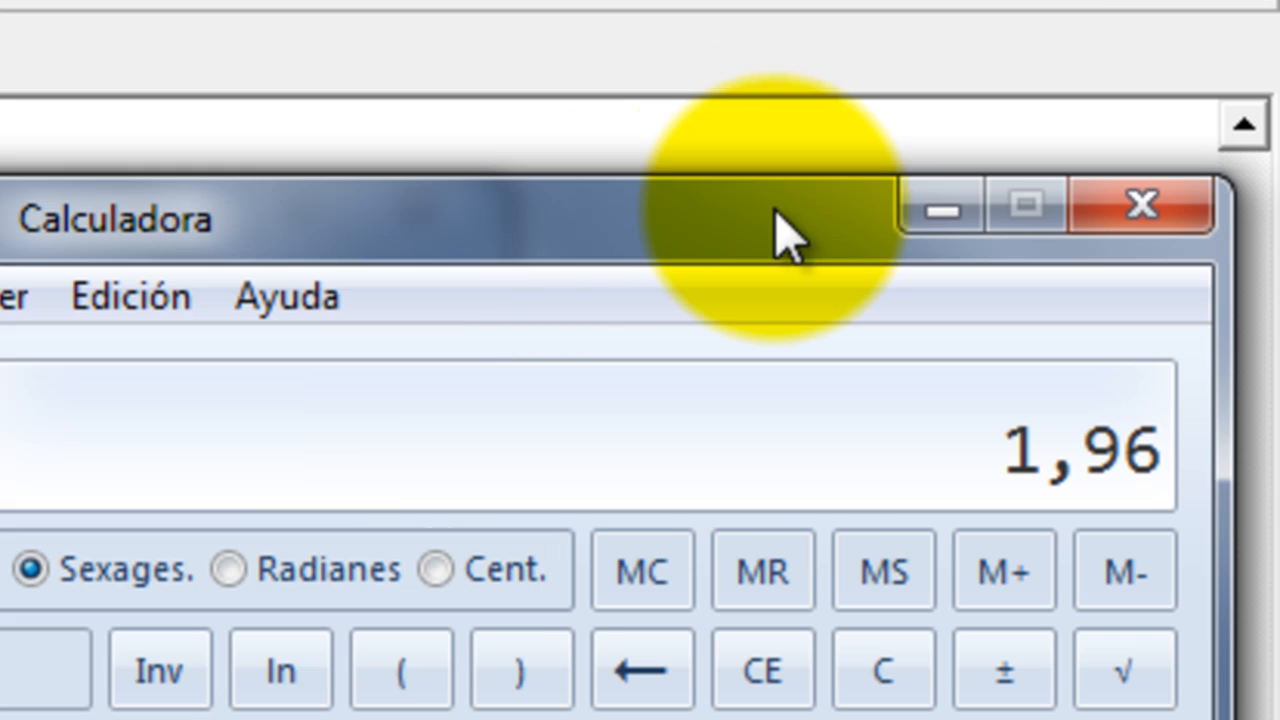
text(1)
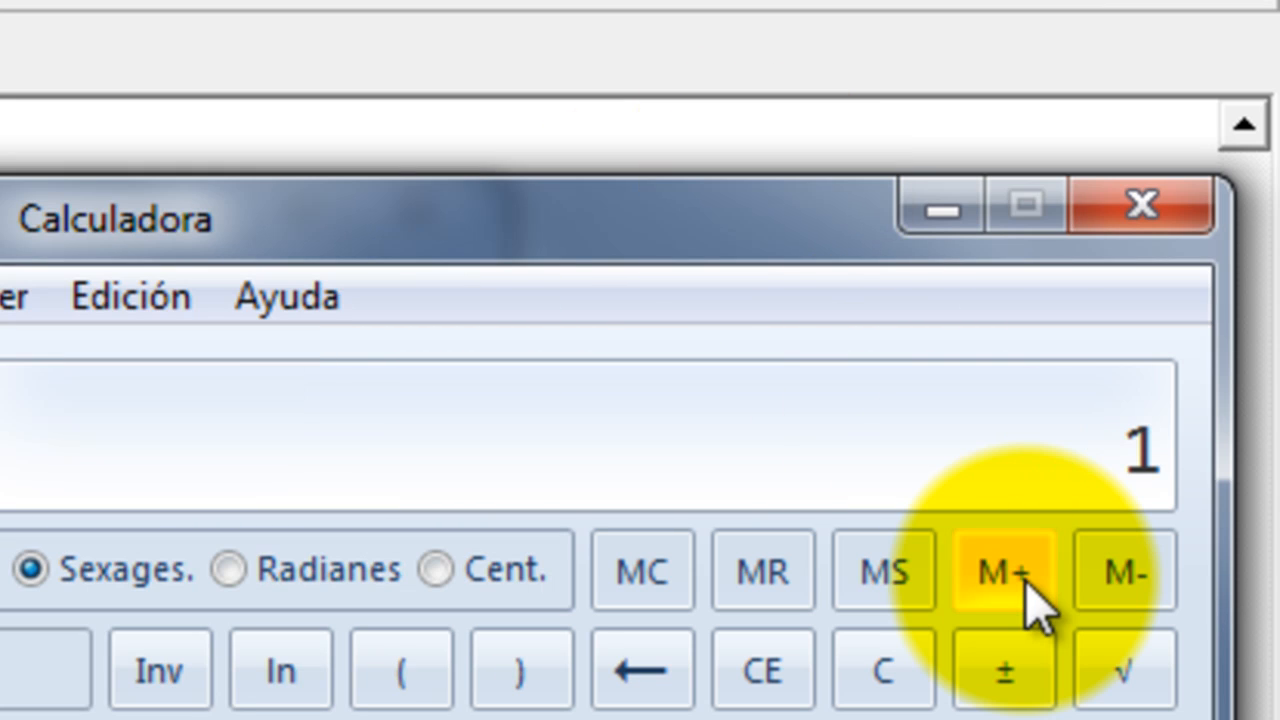
text(,96)
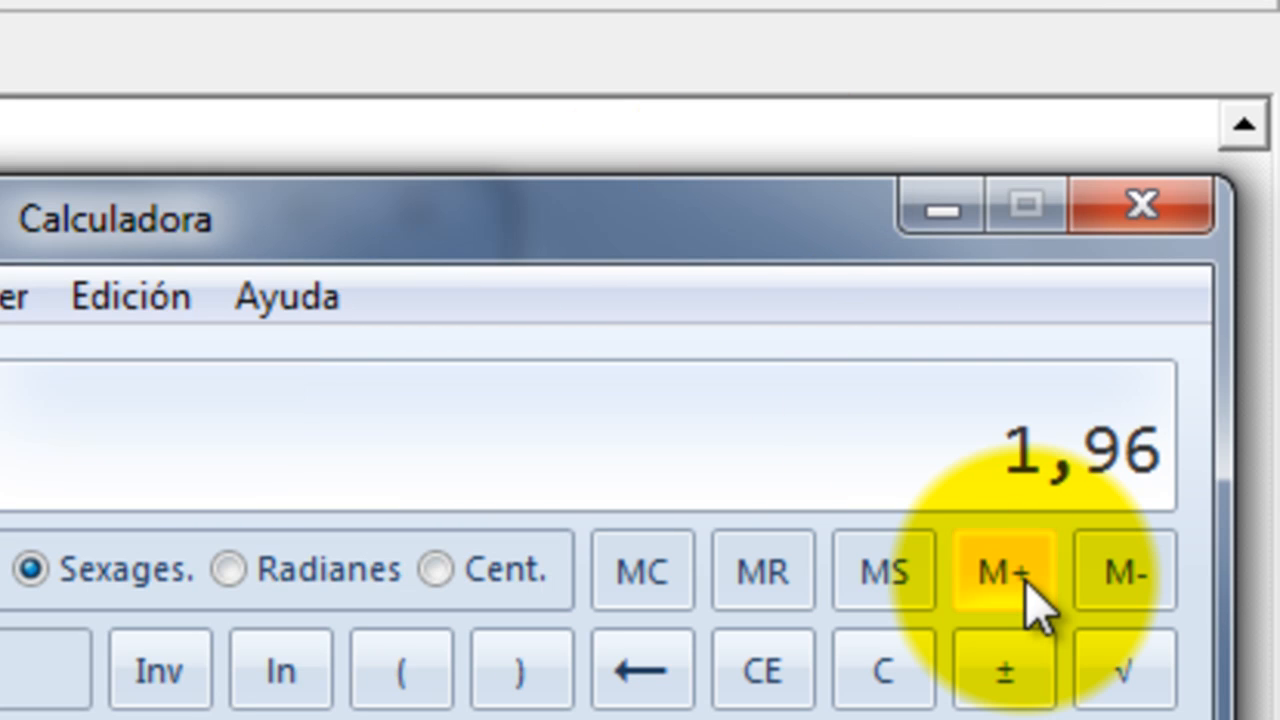
key(slash)
text(3,91)
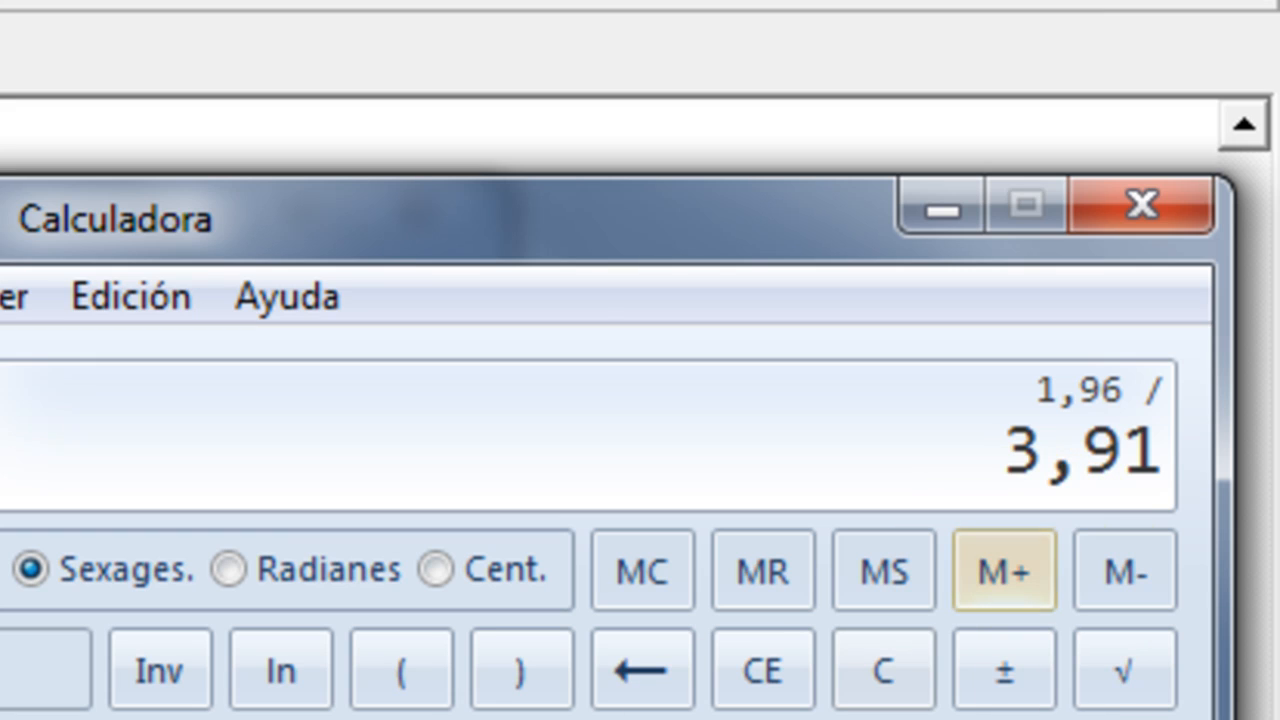
key(v)
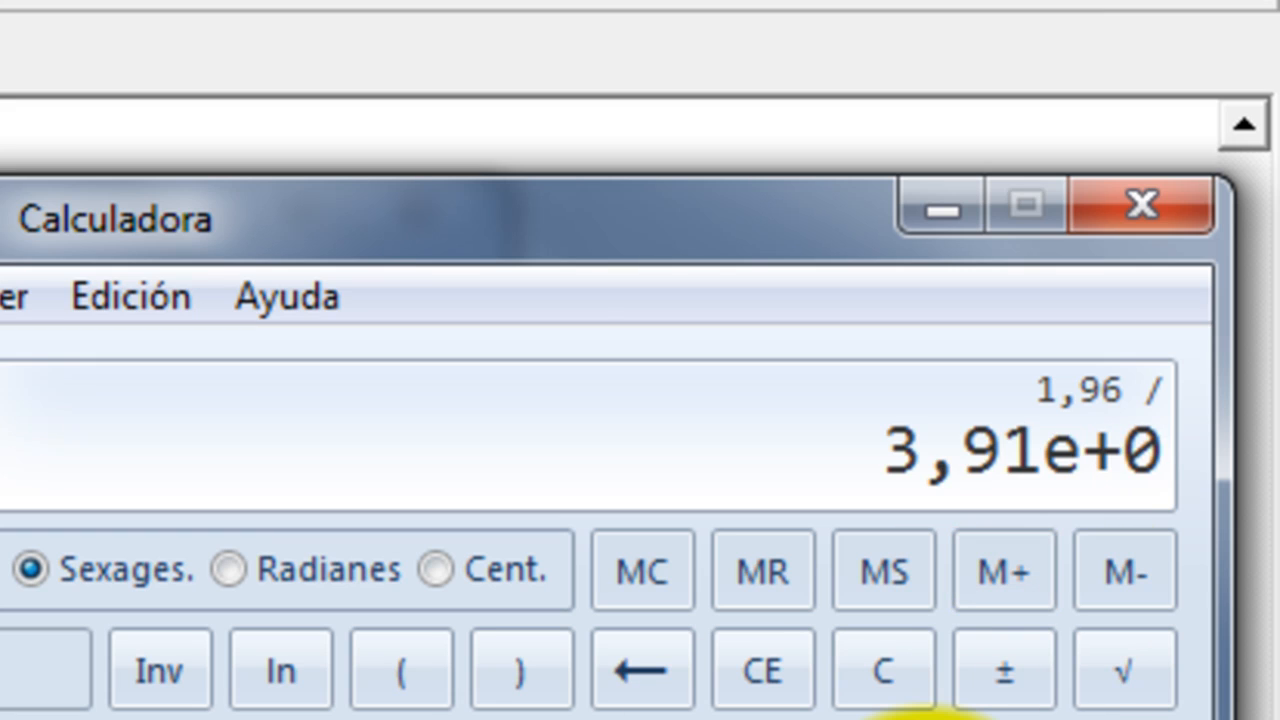
key(minus)
text(3)
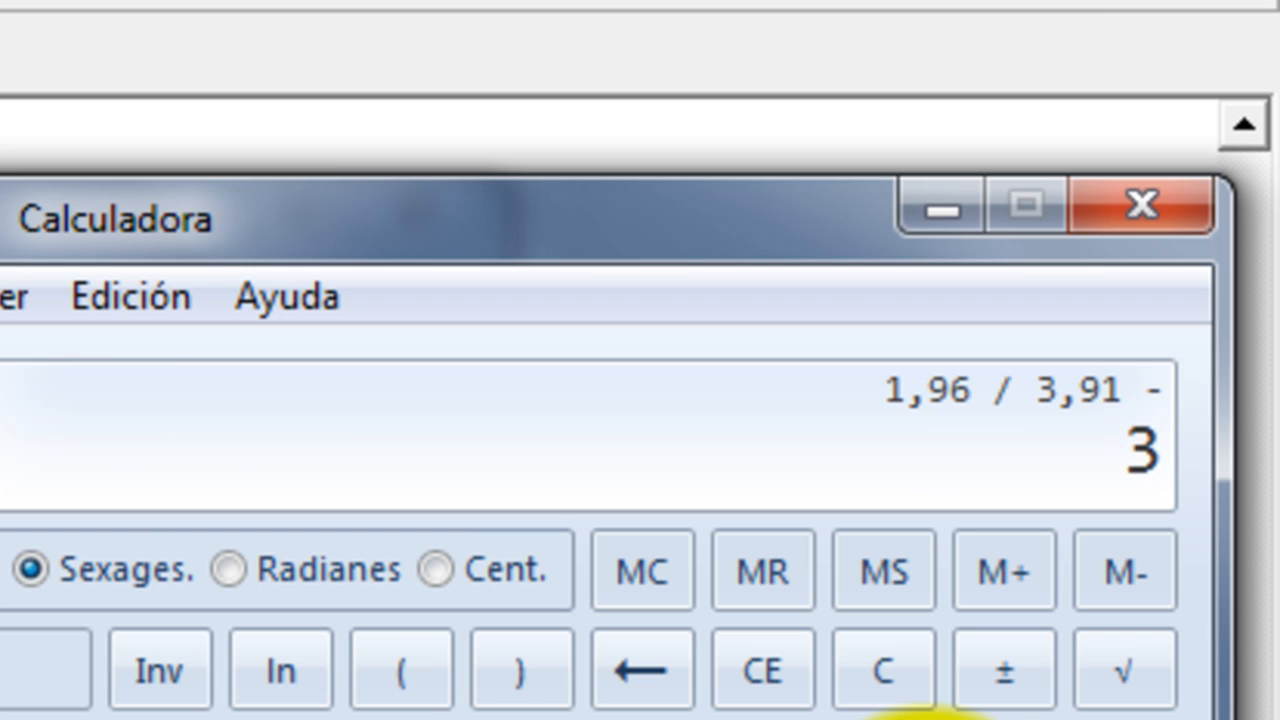
key(Return)
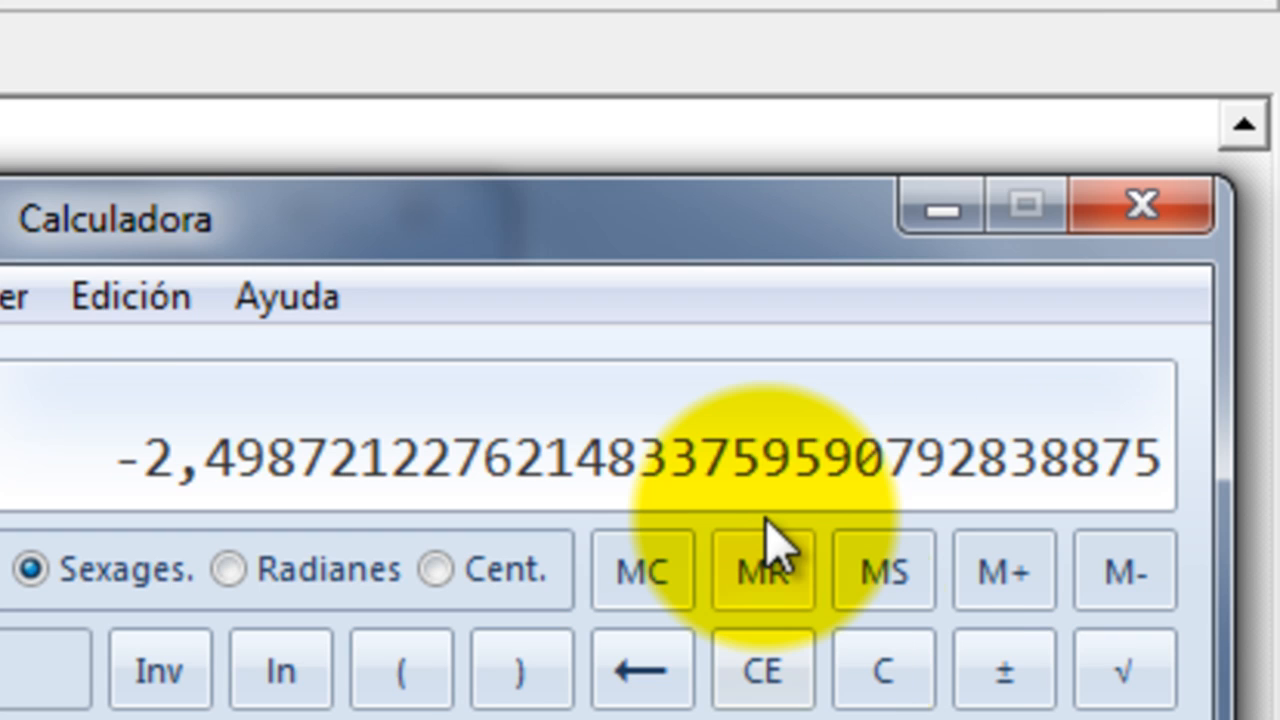
Step: Calculate R1's resistance by dividing 1,96 by 0,00391
text(1,96)
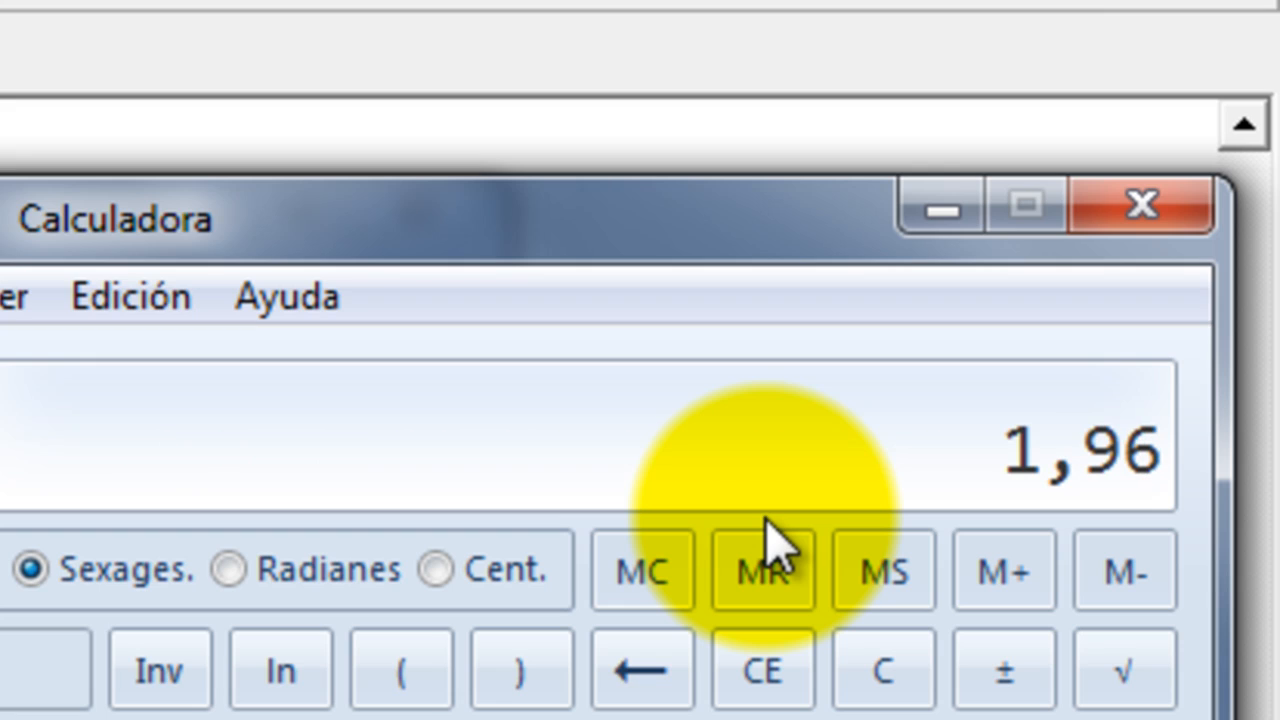
key(slash)
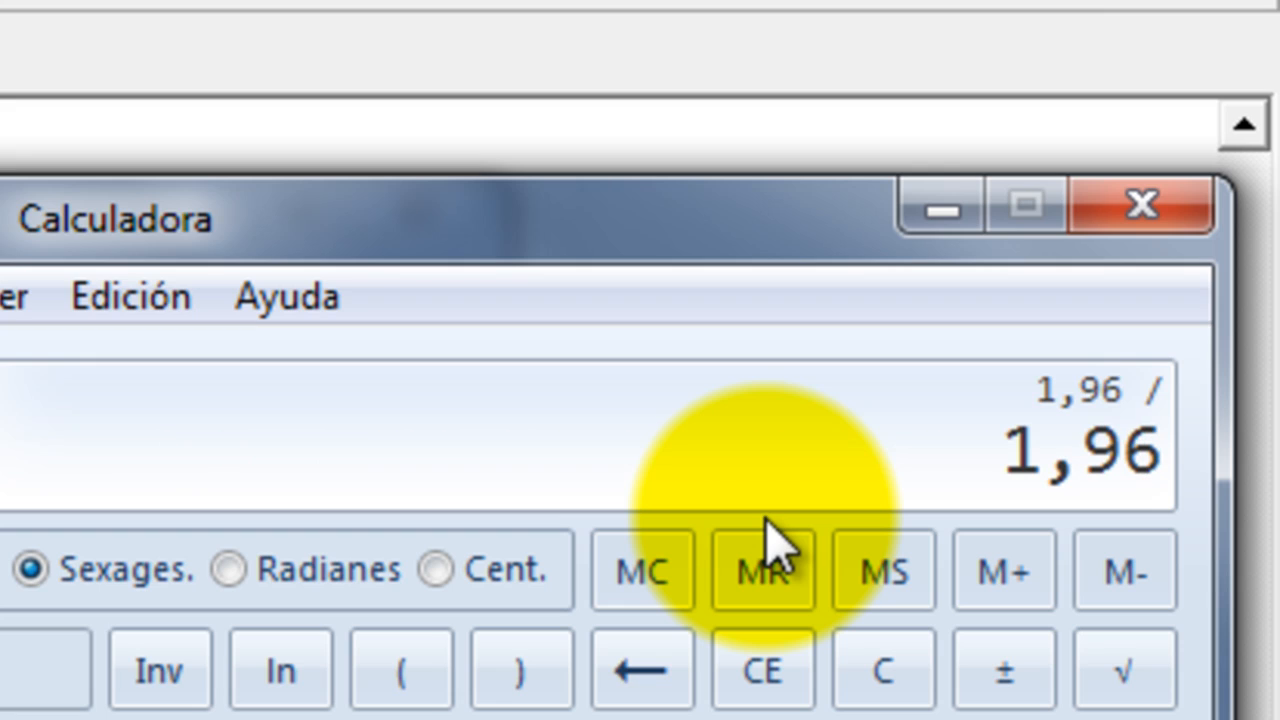
text(0,00)
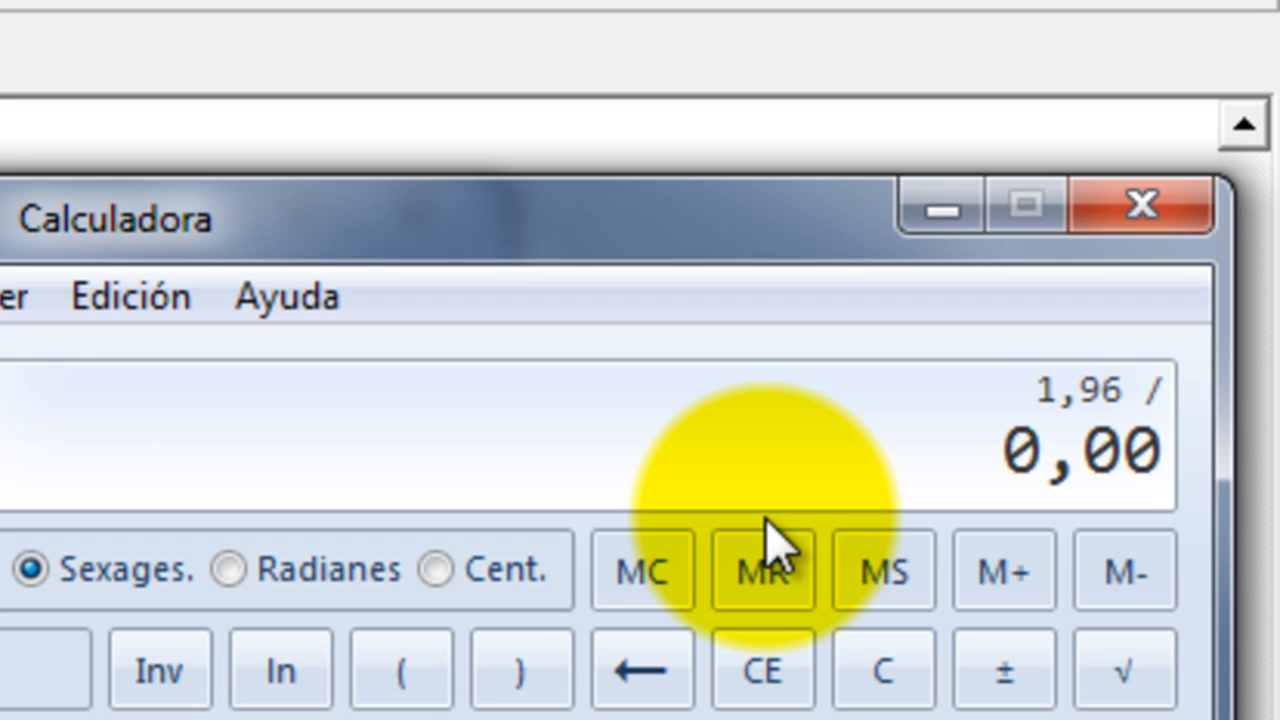
text(391)
key(Return)
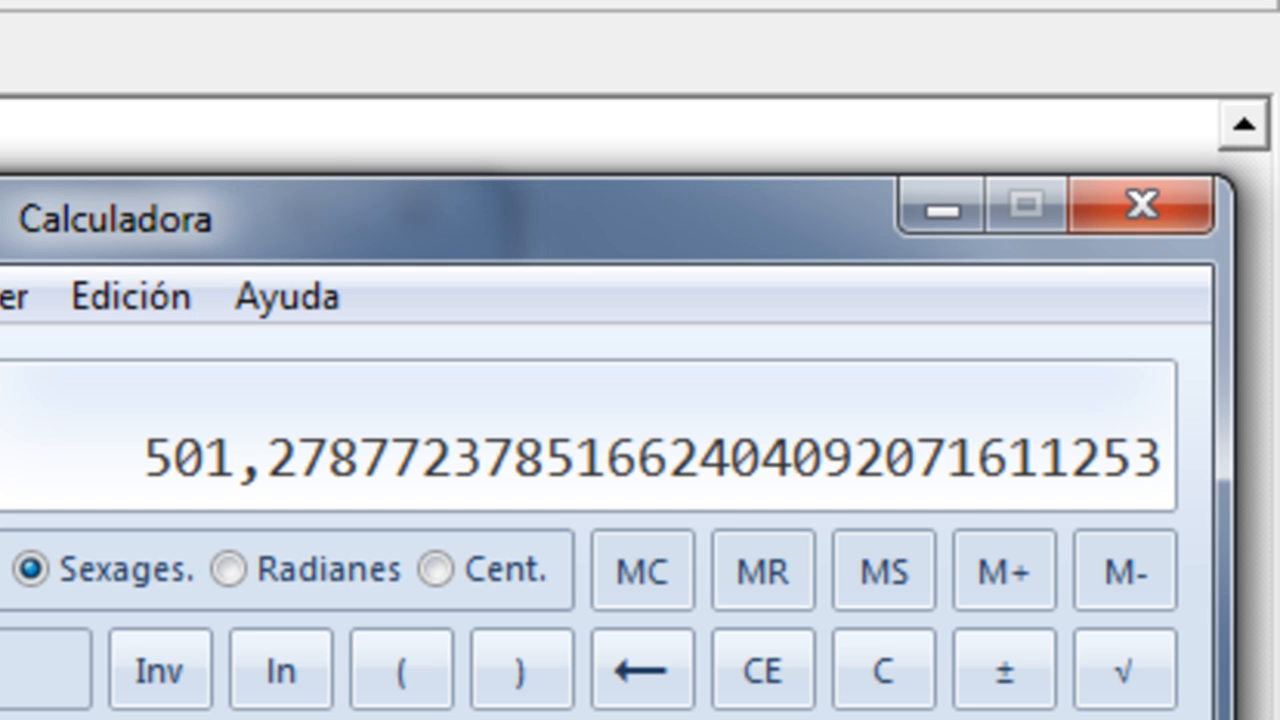
Step: Return to the Word table and fill in the resistances: 500 for R1, 1K for R2, 1,5K for R3 and 2K for R4
click(86, 344)
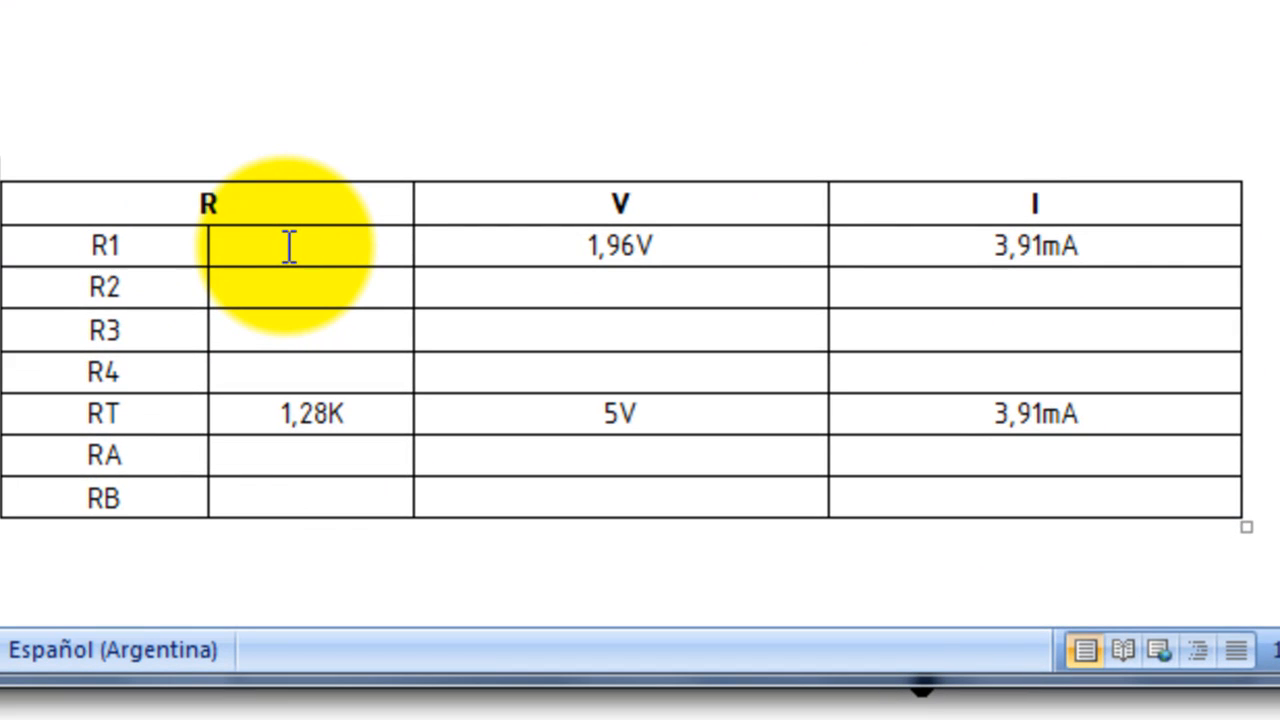
text(500)
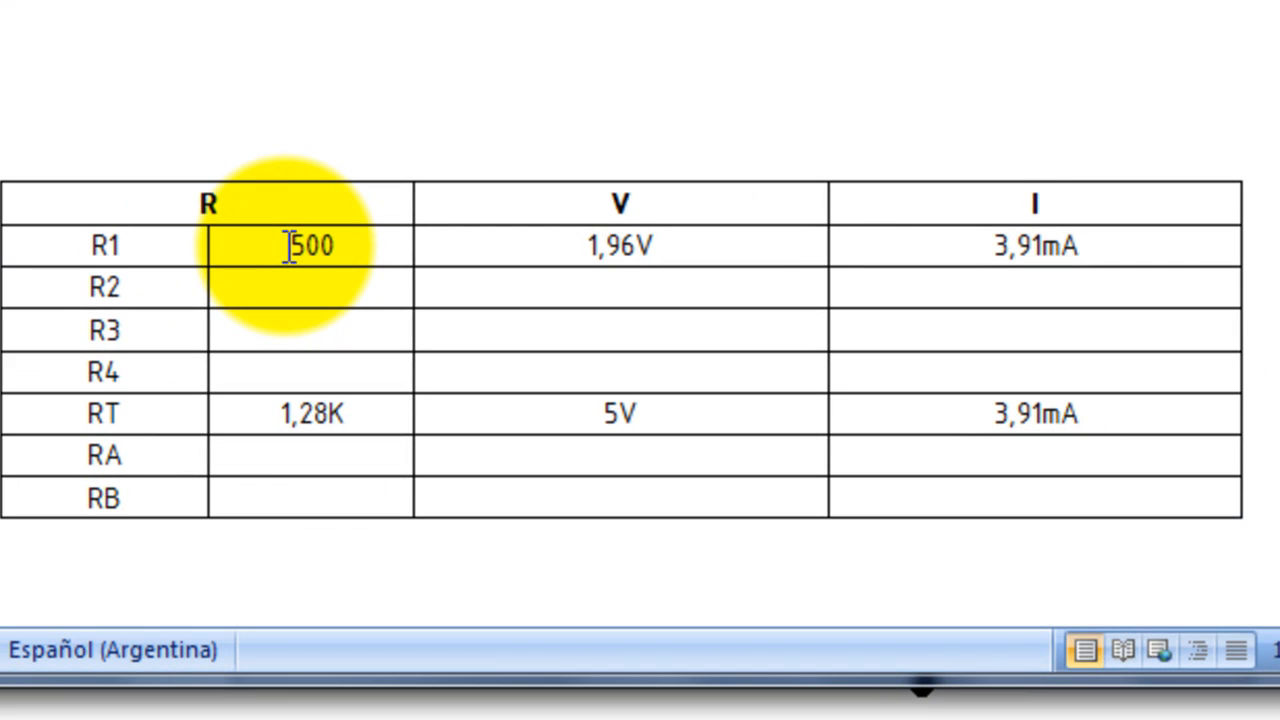
click(326, 288)
text(1K)
key(Down)
text(1,5K)
key(Down)
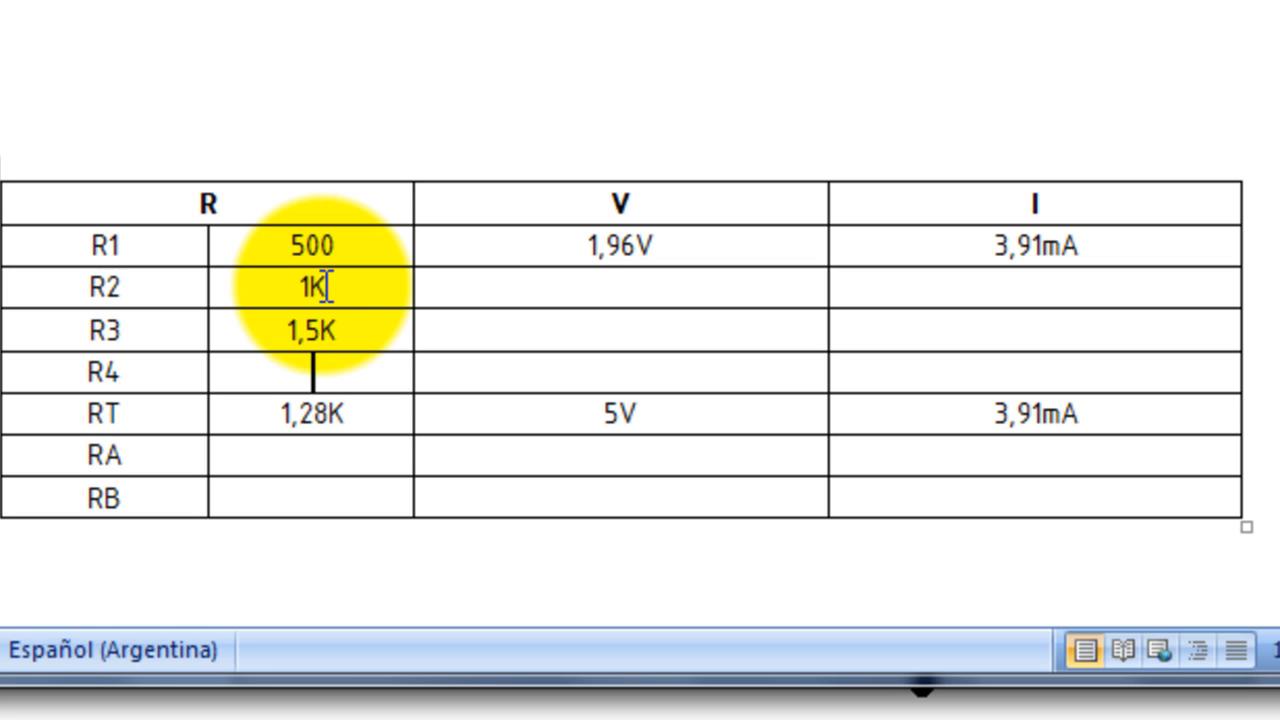
text(2K)
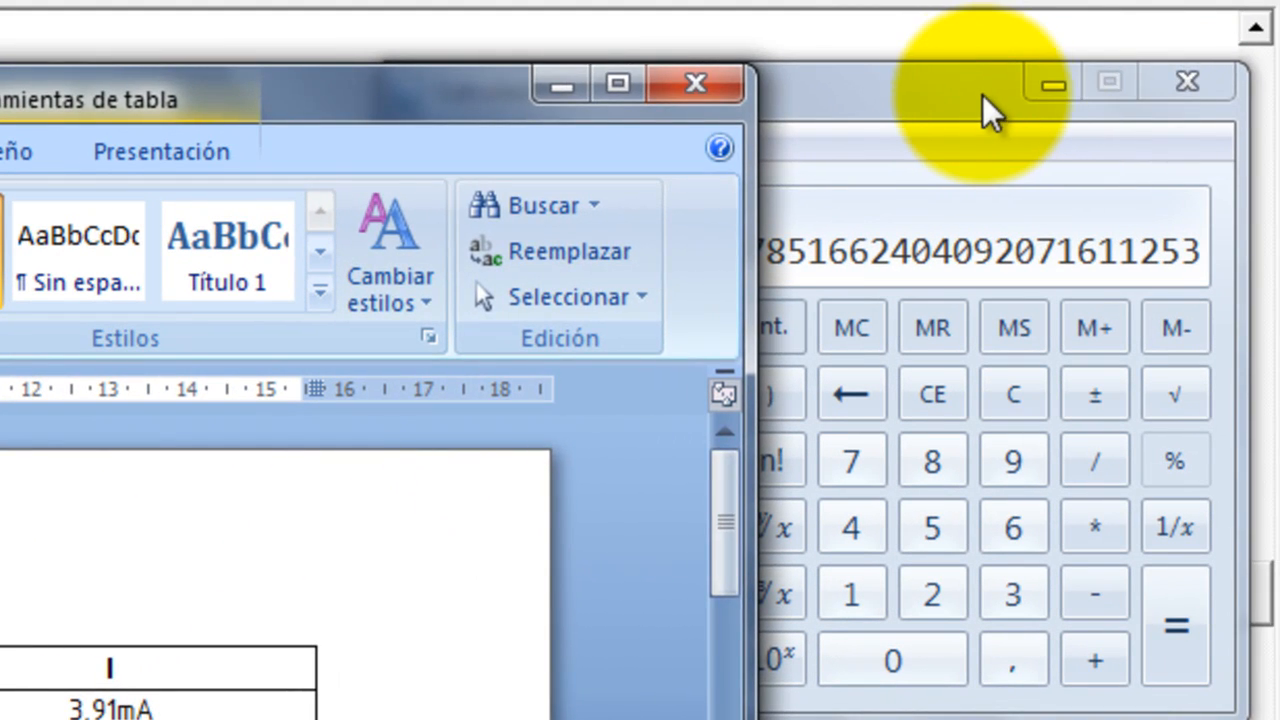
Step: Bring the Calculator forward, dismiss the Windows colour-scheme message and return to the Word document
click(982, 94)
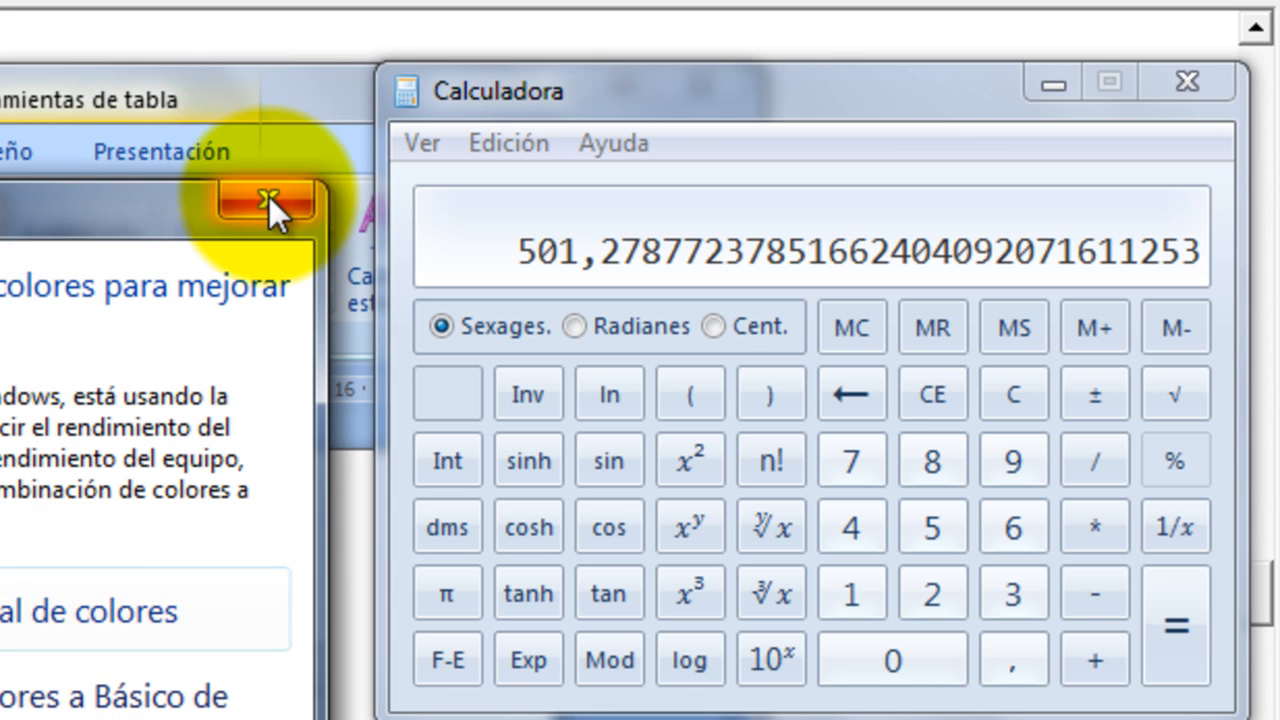
click(269, 197)
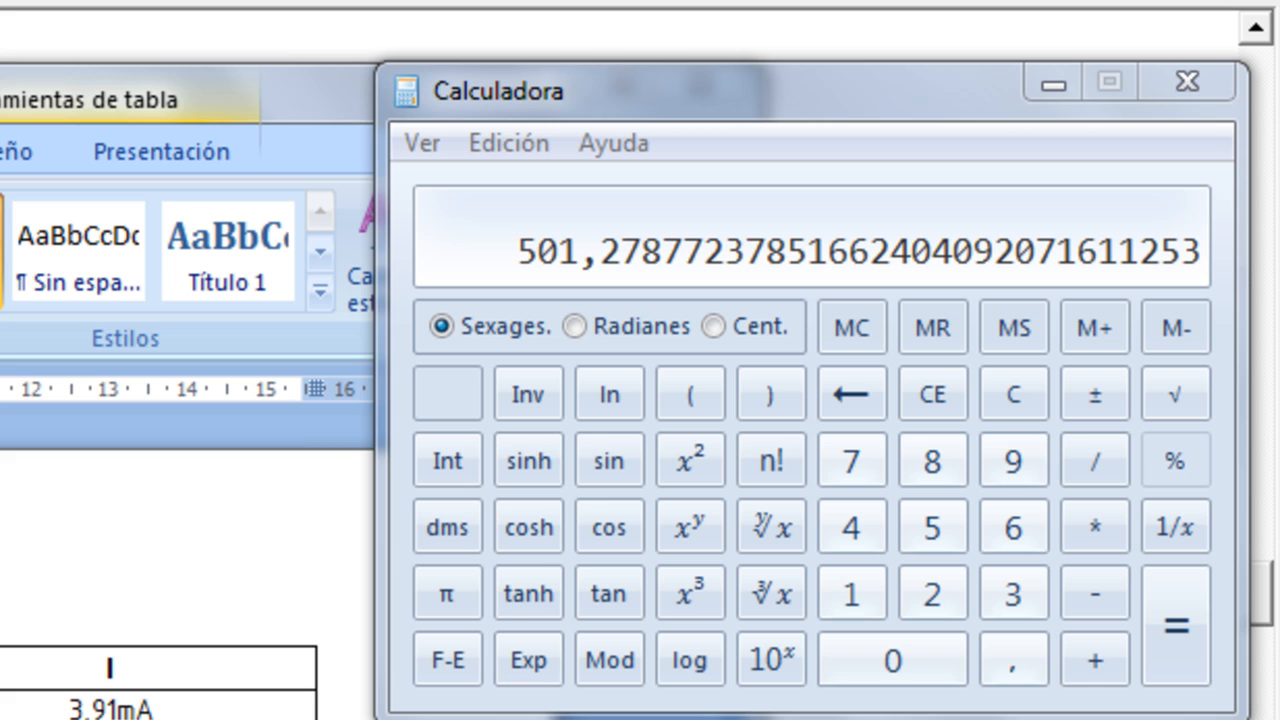
click(103, 577)
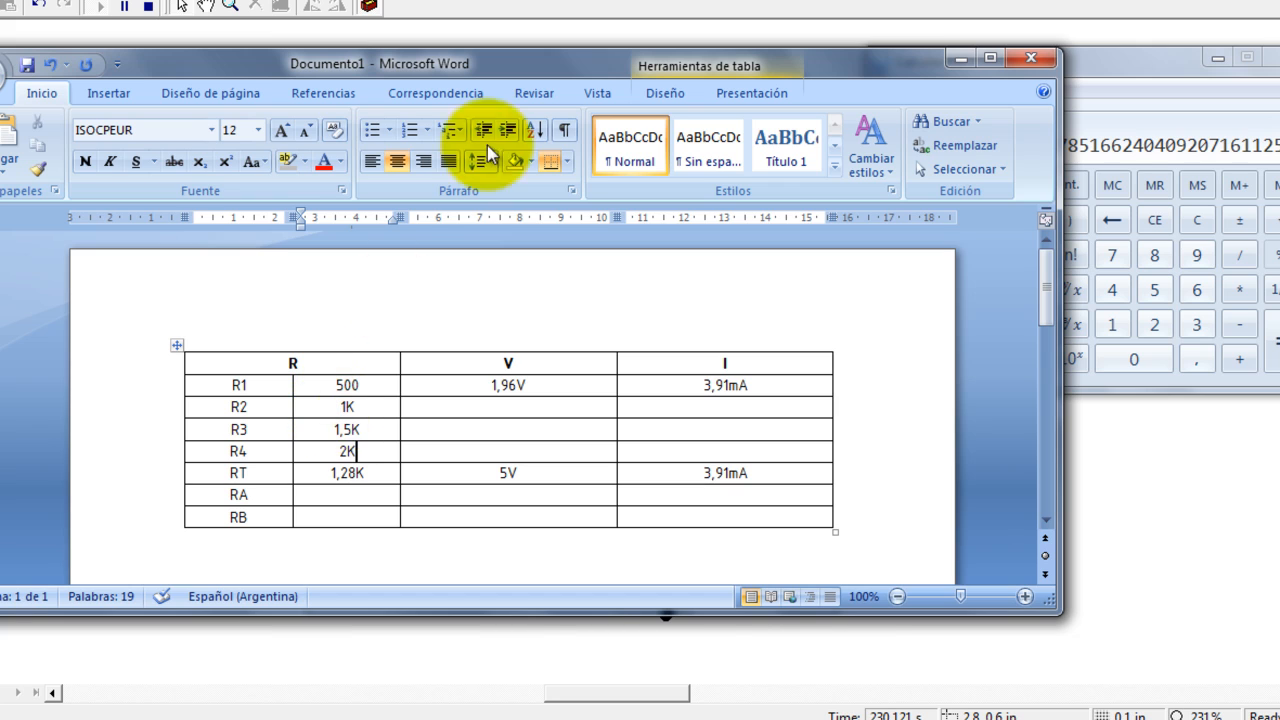
Step: Switch to the circuit simulation and read the voltage and current on the wires above and below R2
click(571, 3)
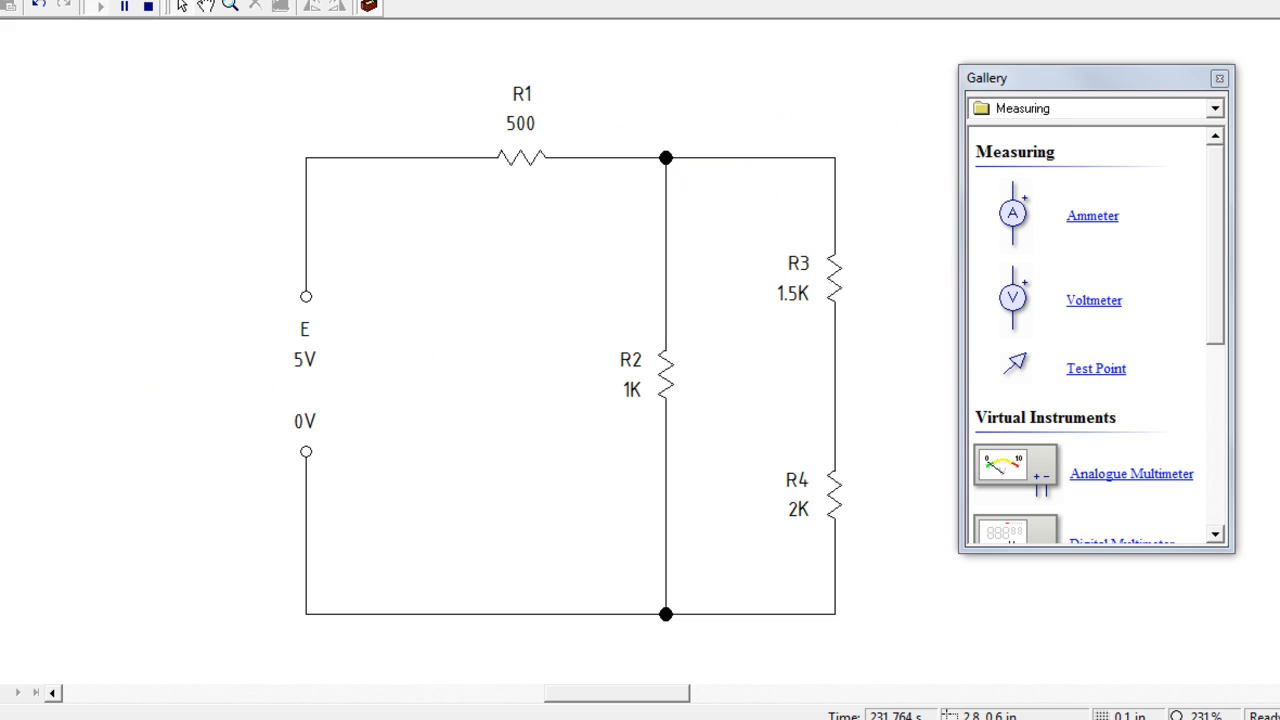
mouse_move(665, 265)
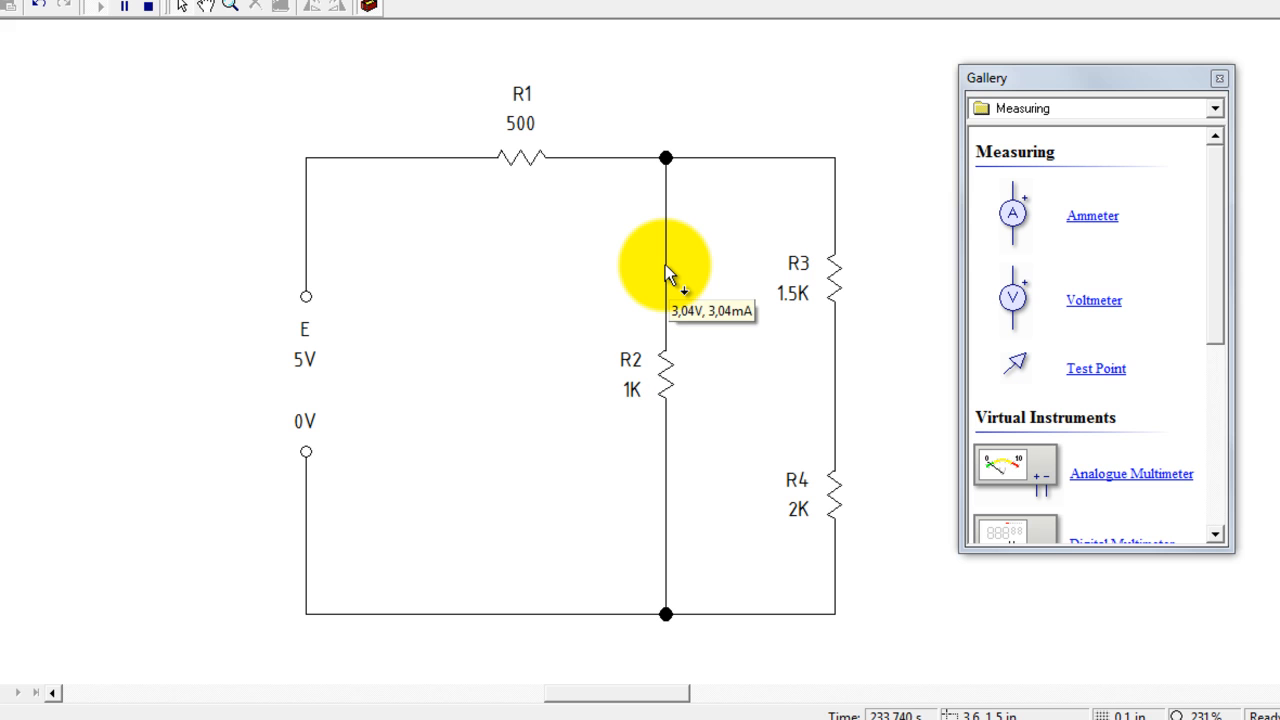
mouse_move(663, 494)
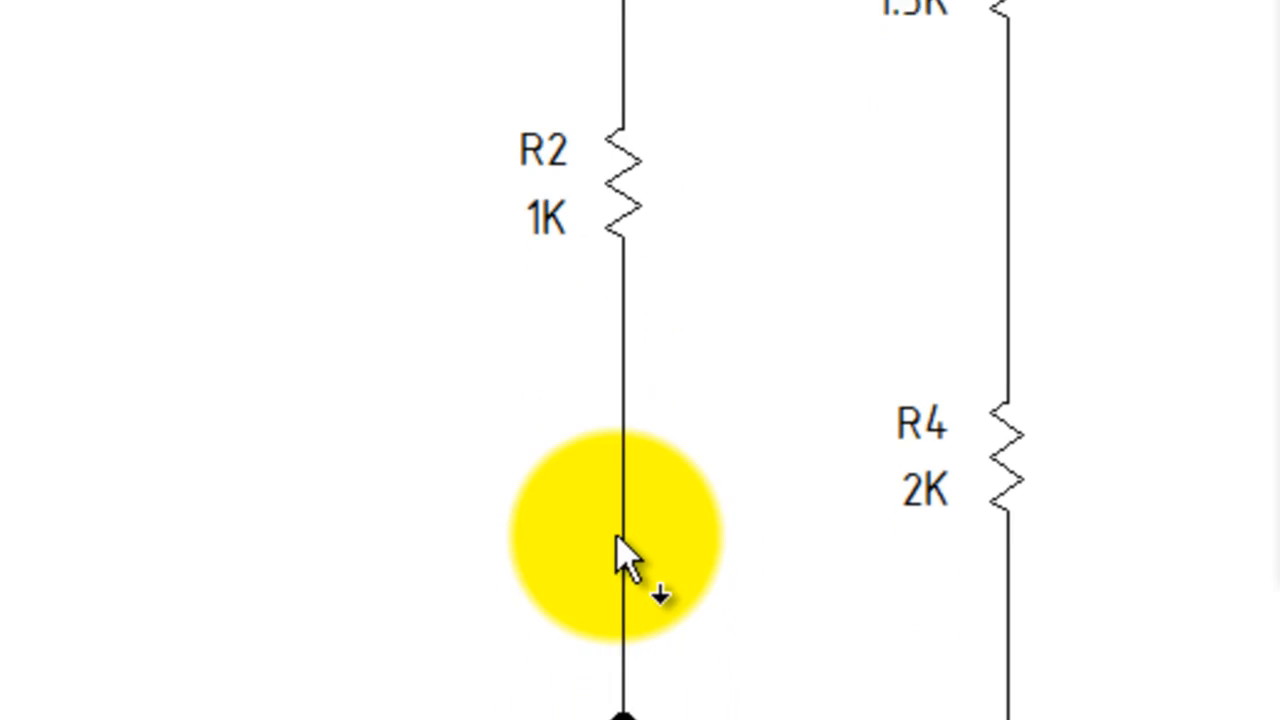
mouse_move(617, 2)
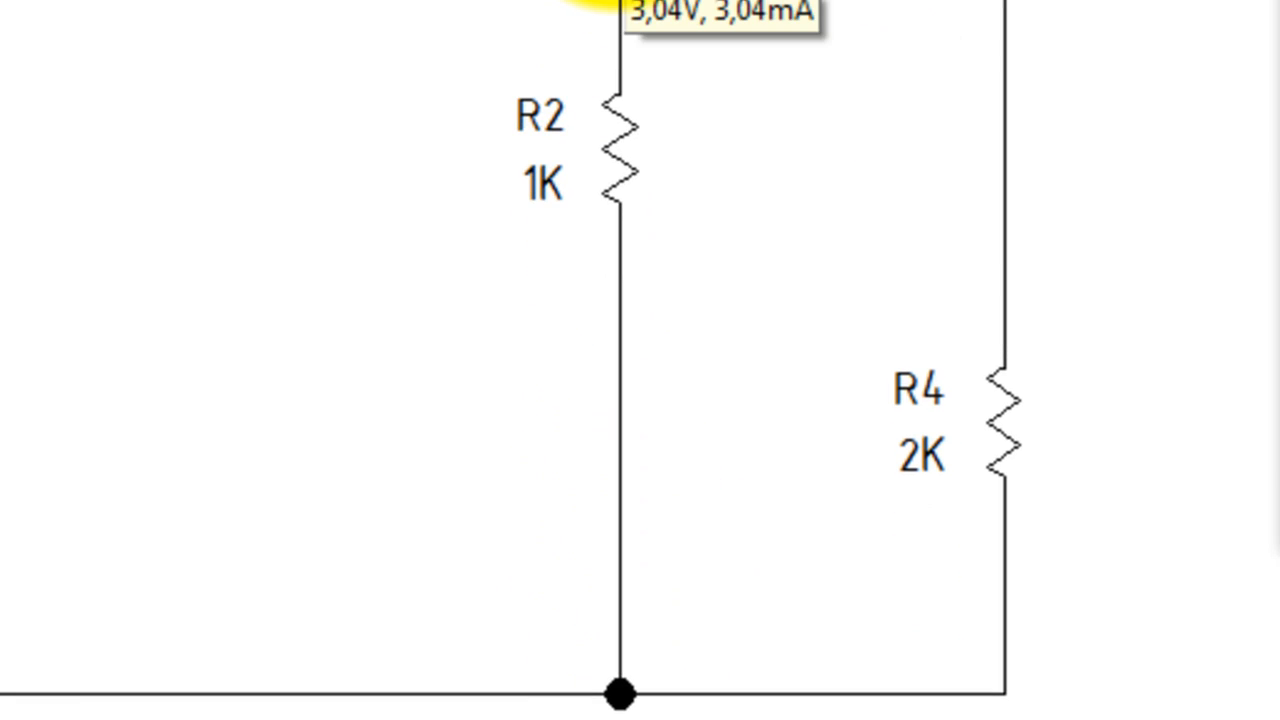
Step: Return to the Word table and enter 3,04V as the voltage and 3,04mA as the current of R2
click(100, 718)
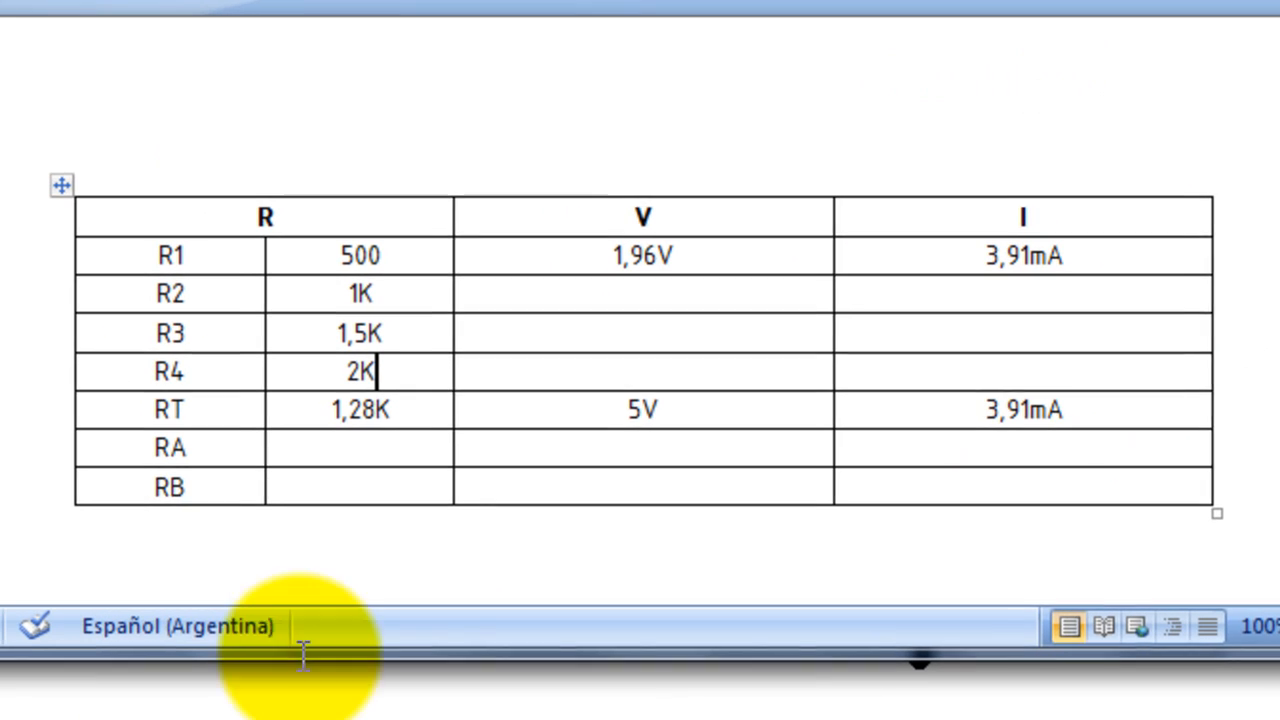
click(668, 308)
text(3)
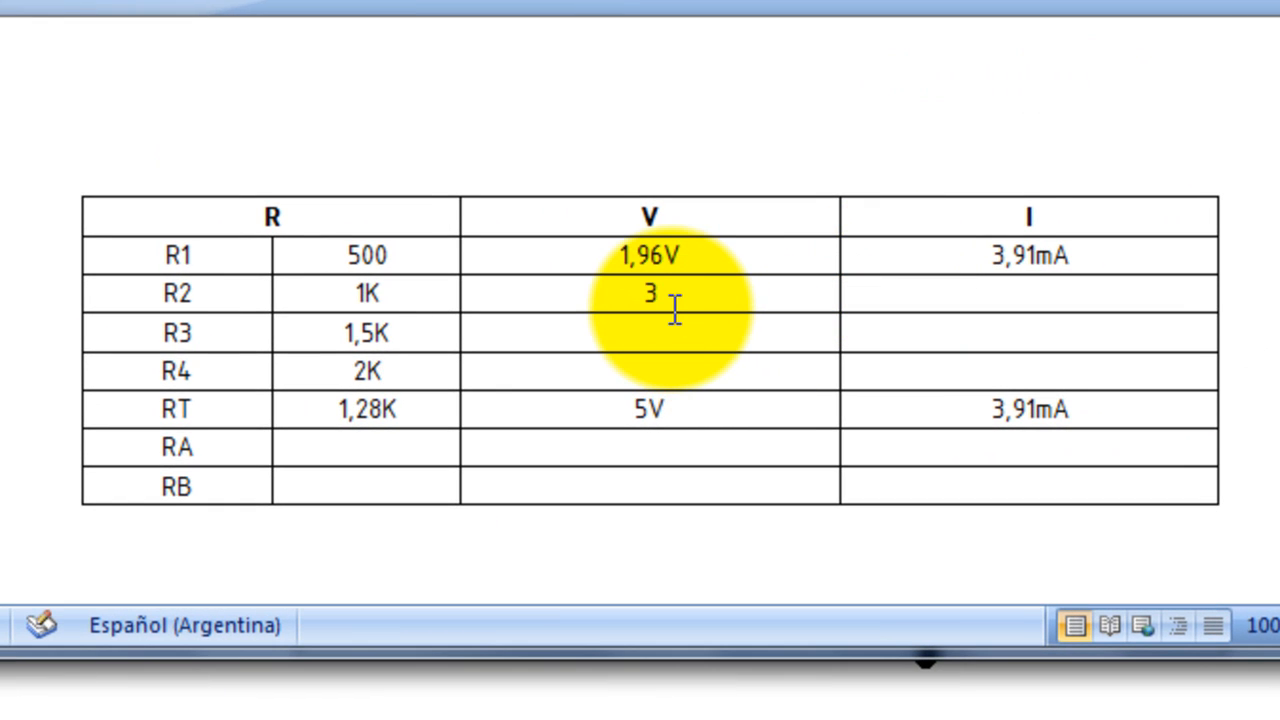
text(,04V)
key(Tab)
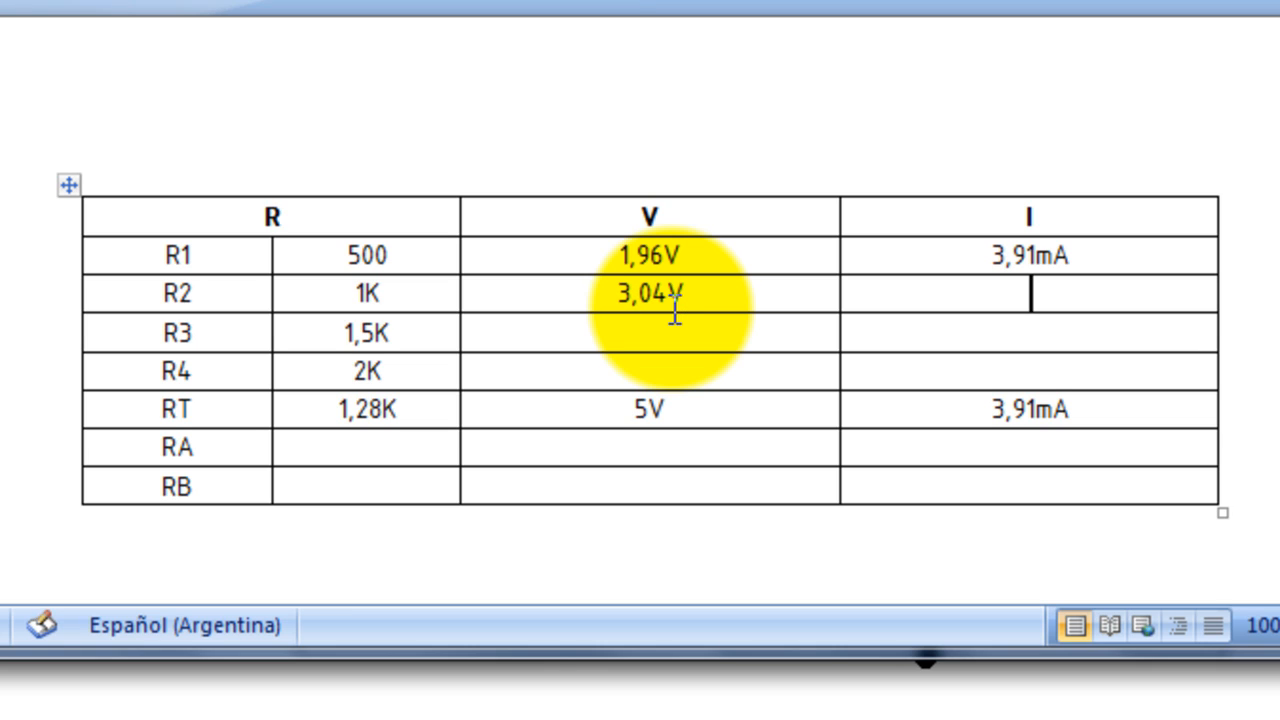
text(3,)
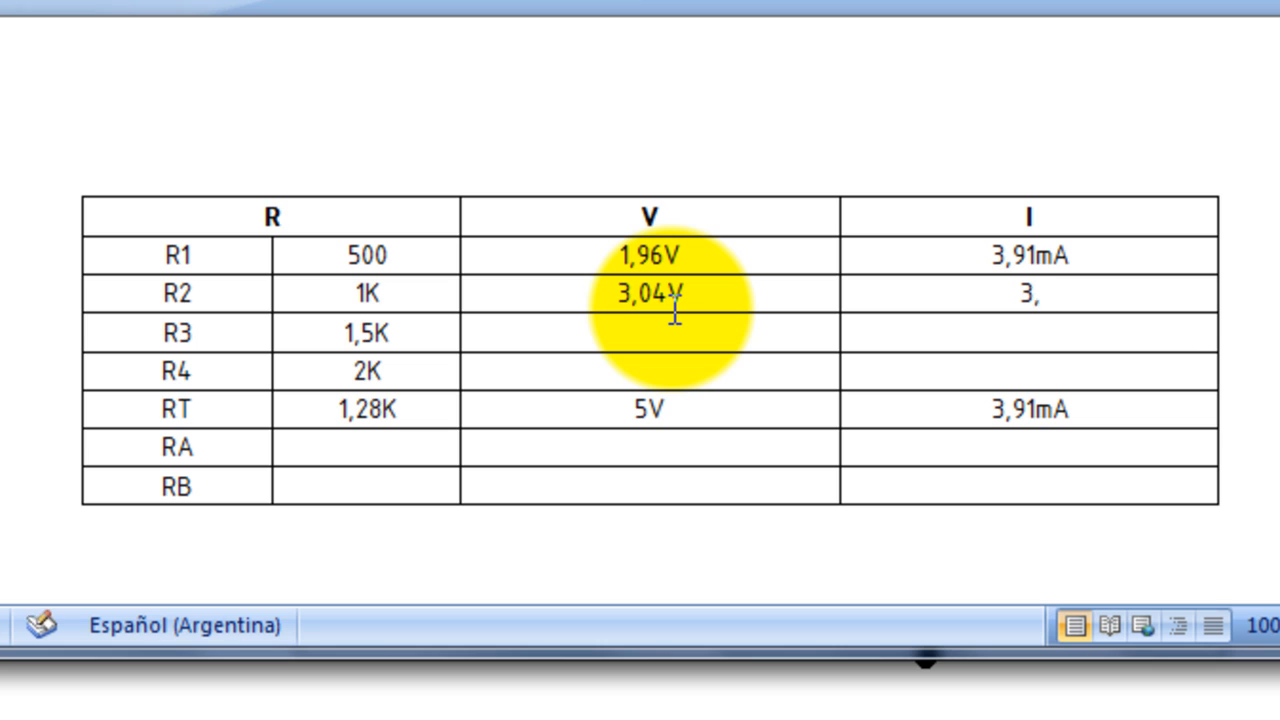
text(04mA)
key(Down)
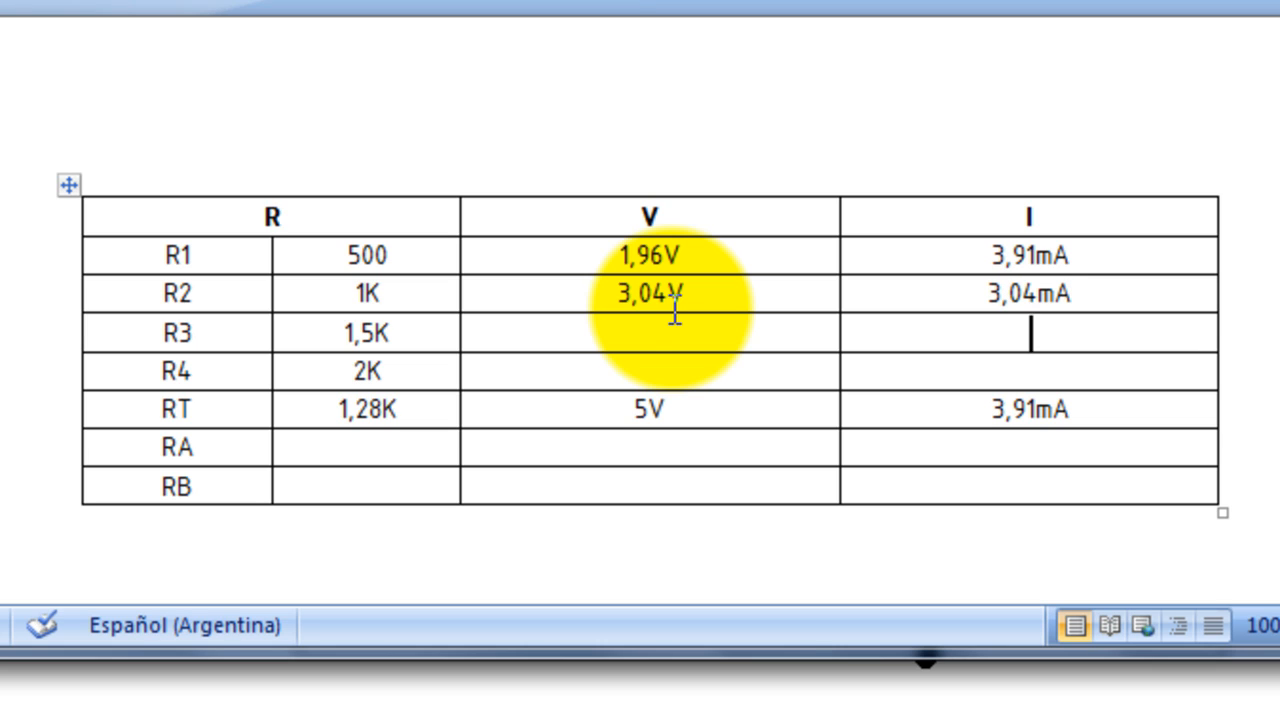
key(Left)
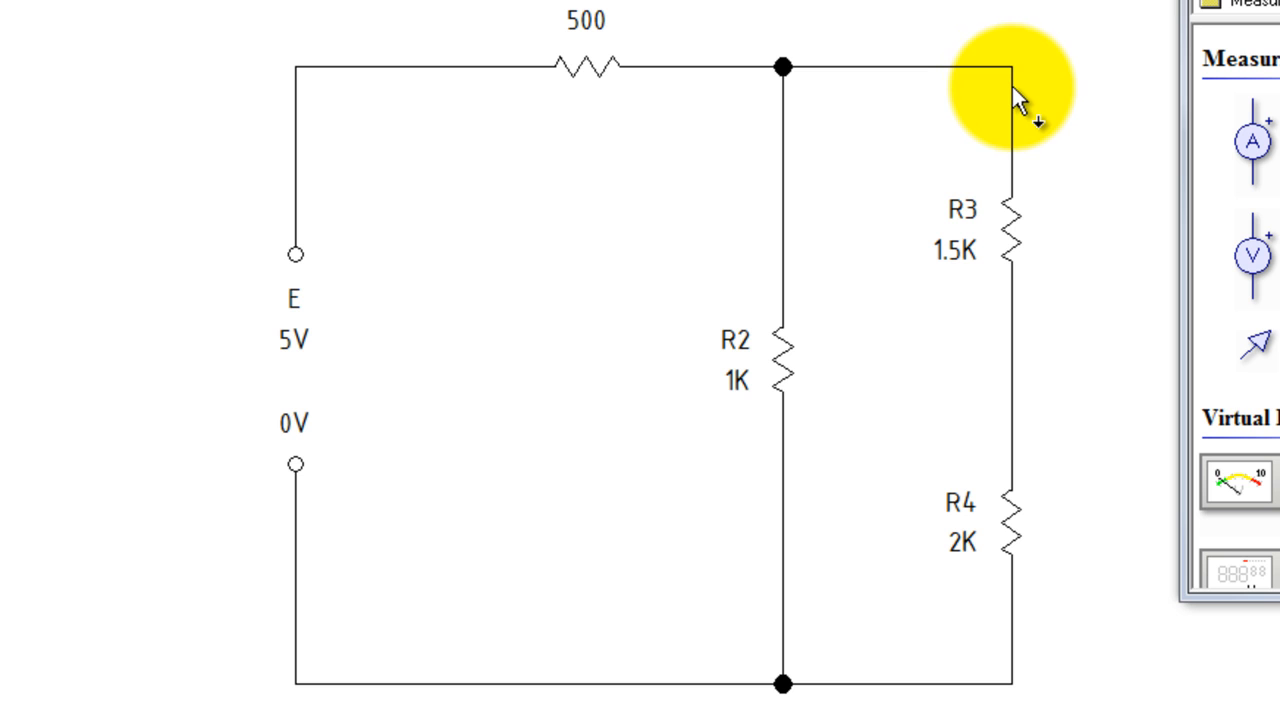
Step: Read the voltage and current in the circuit simulation on the wires above R3 and between R3 and R4
mouse_move(1013, 88)
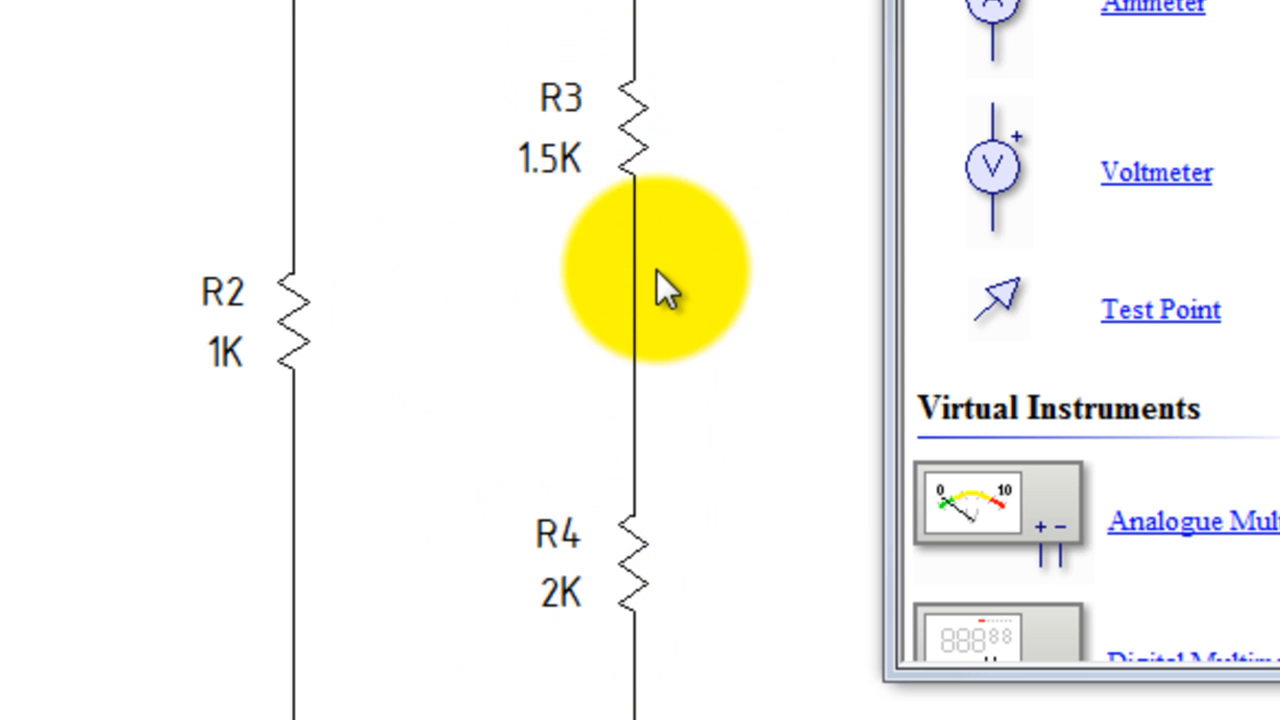
mouse_move(626, 350)
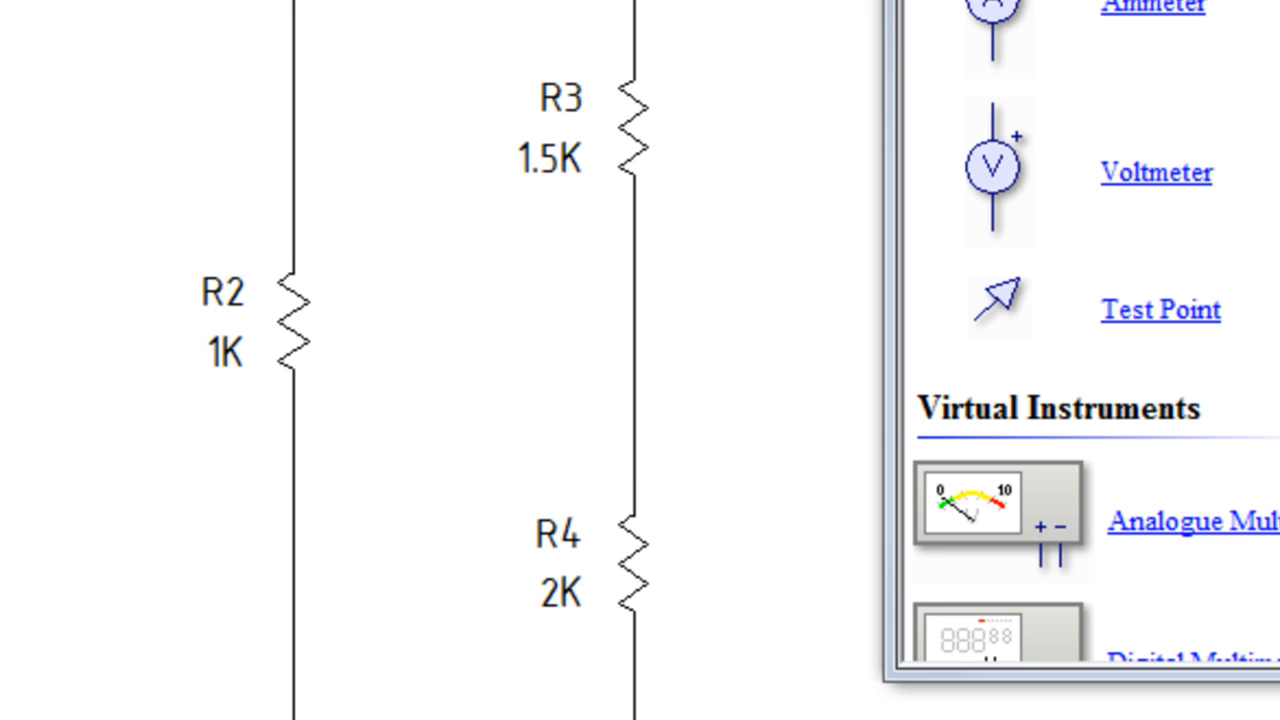
mouse_move(703, 192)
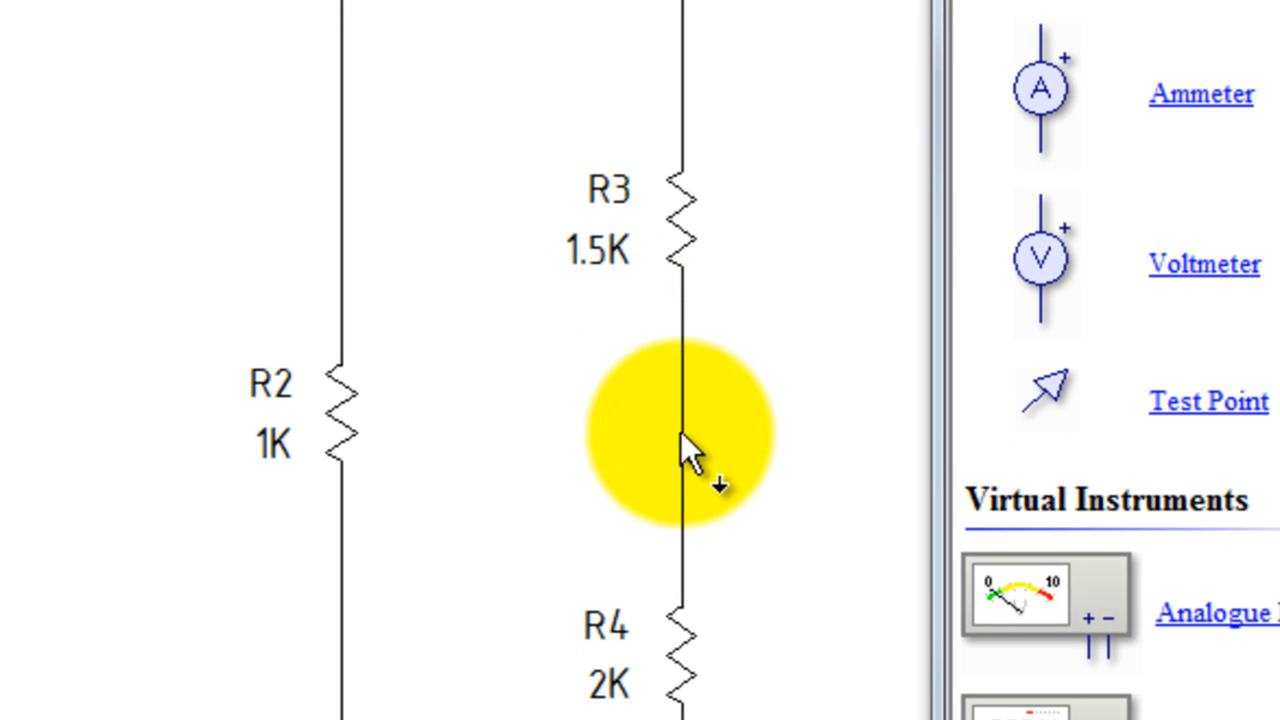
mouse_move(697, 464)
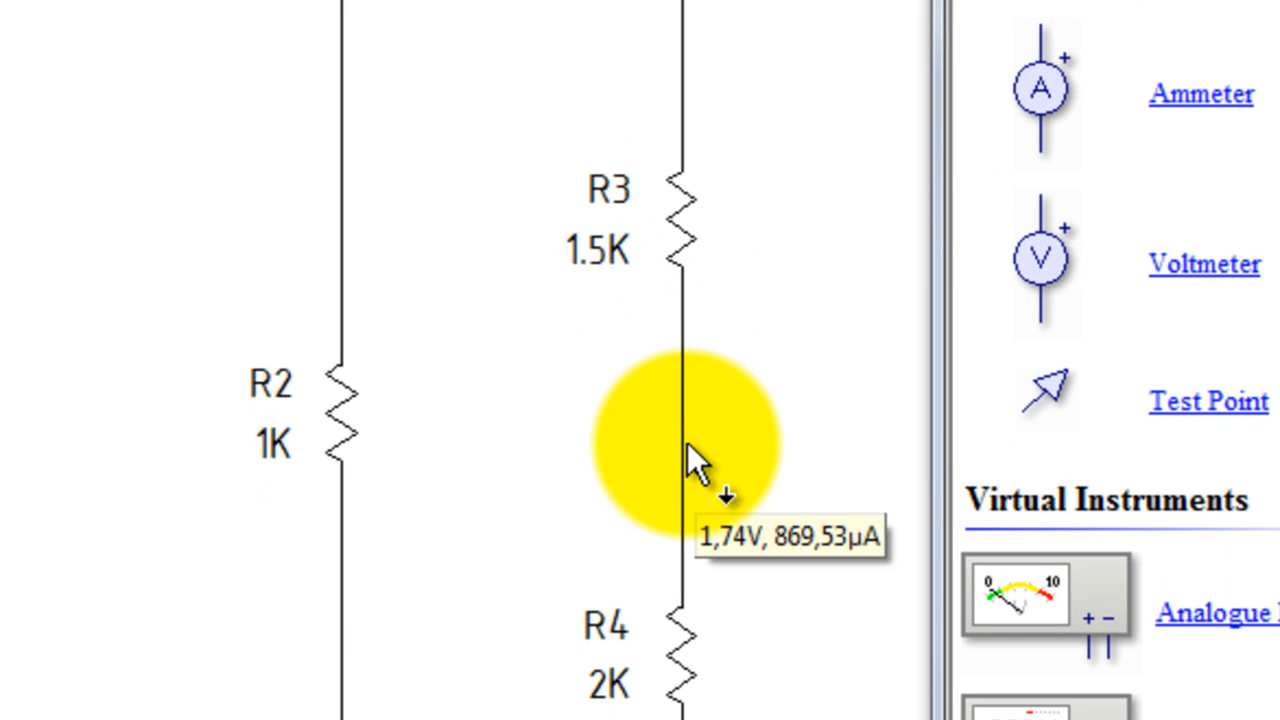
Step: Switch to the Calculator and subtract 1,74 from 3,04 to get the voltage across R3
key(alt+Tab)
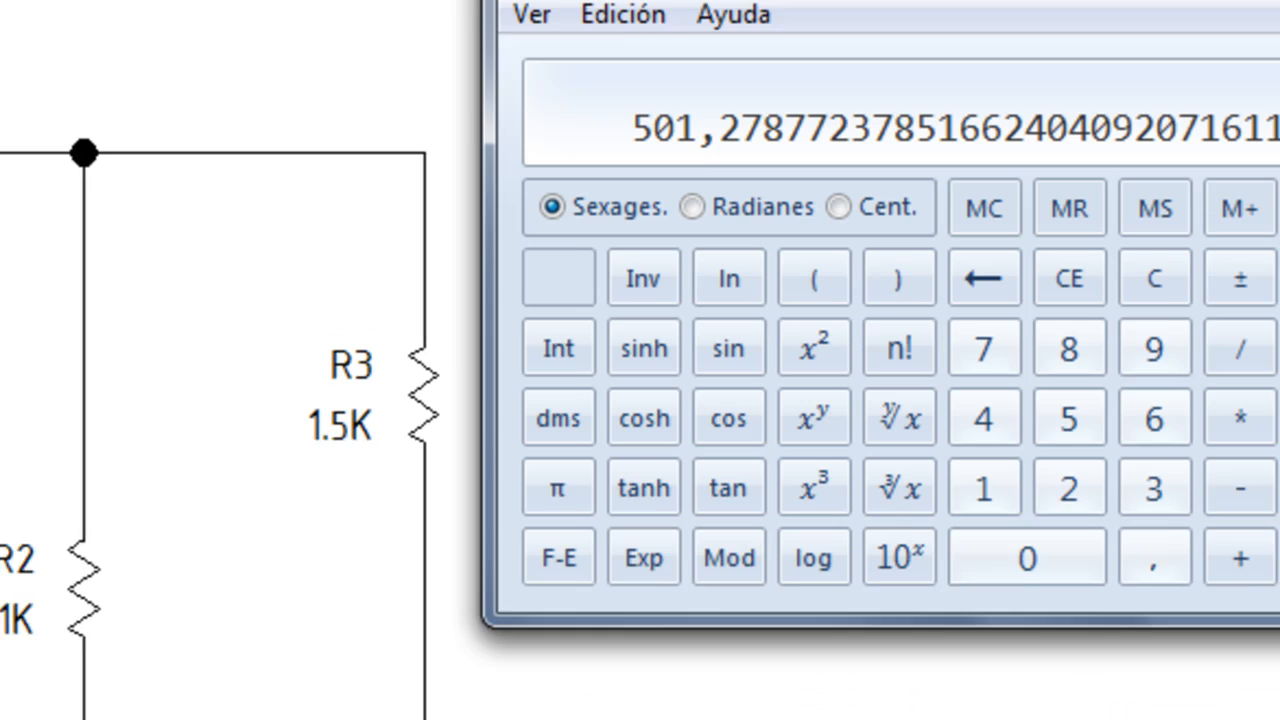
text(3,04)
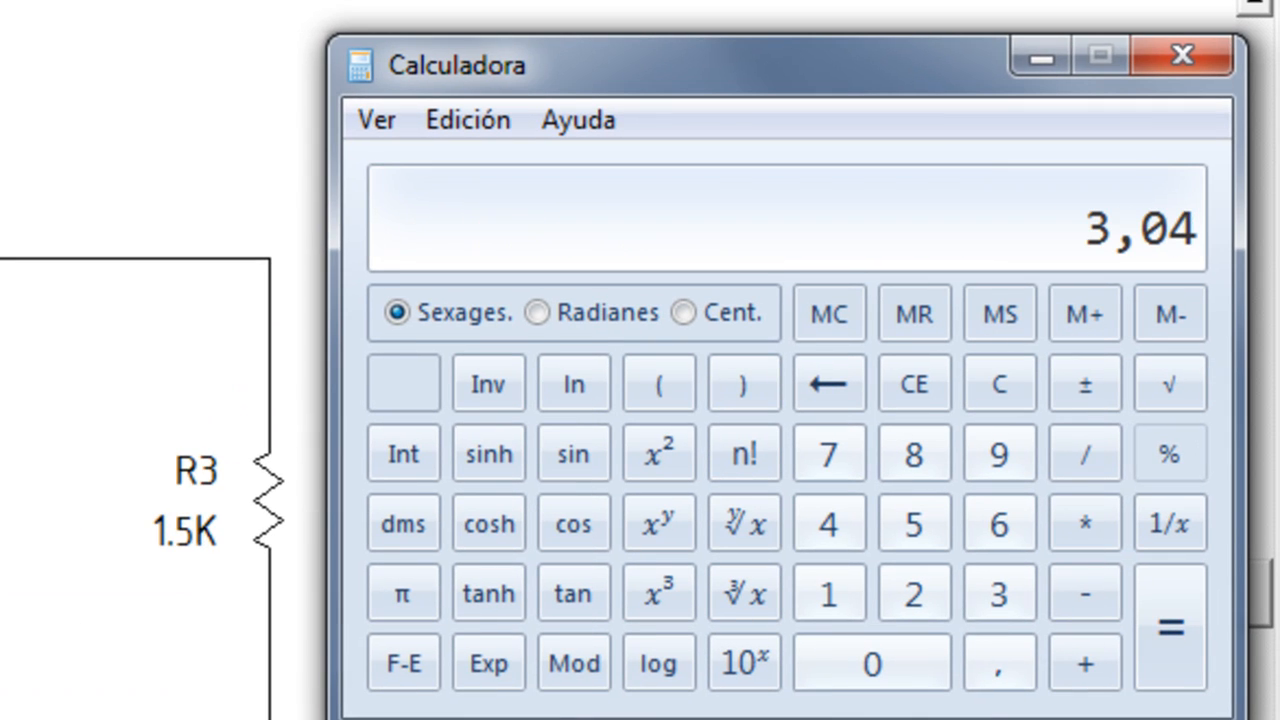
text(-1,74)
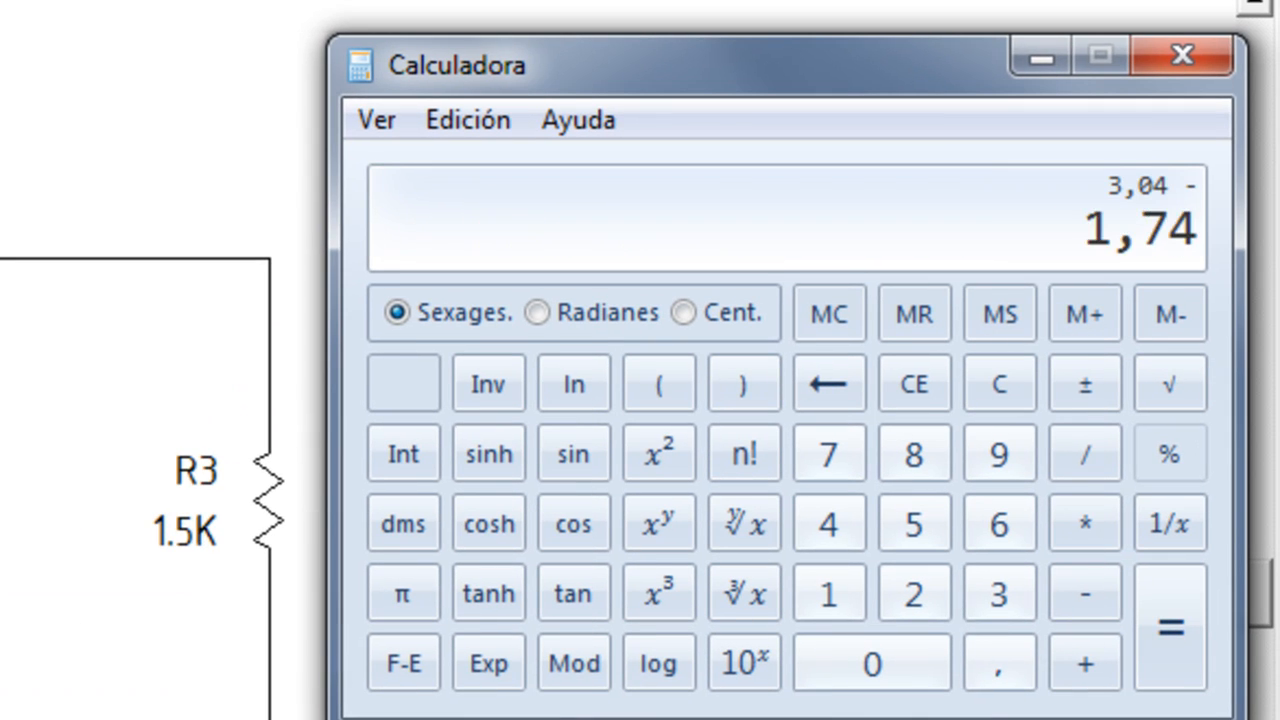
key(Return)
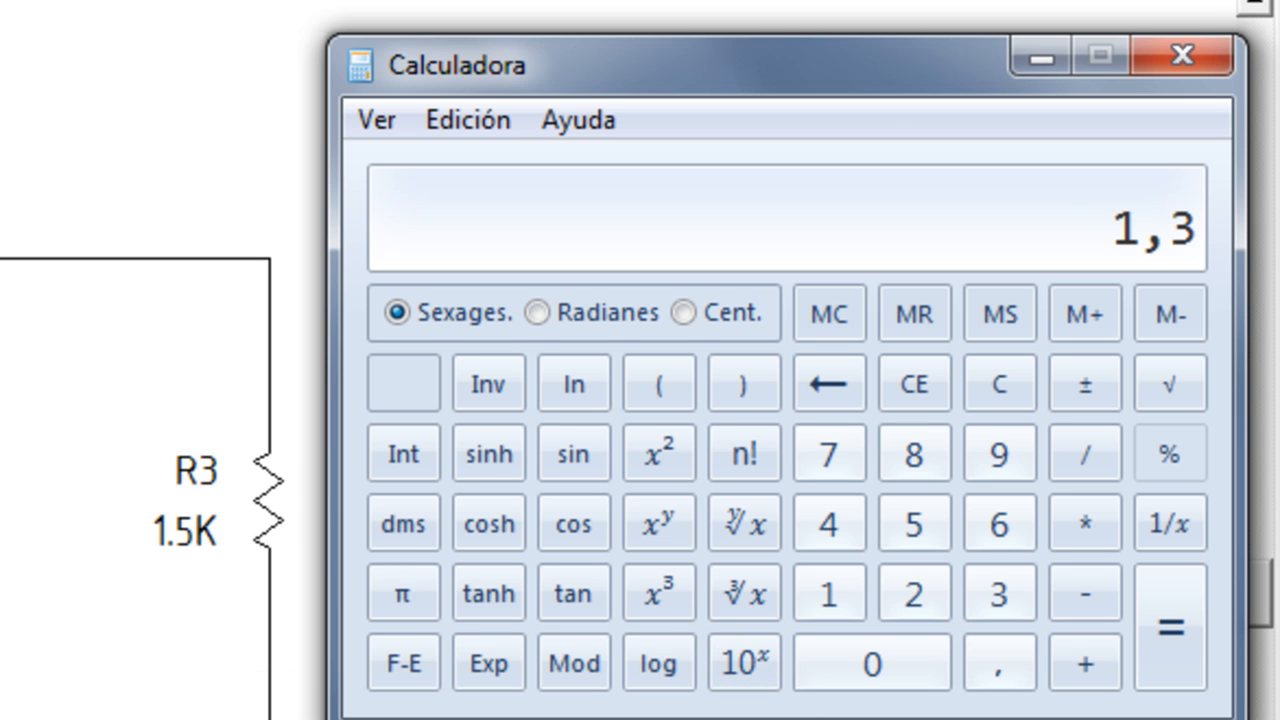
Step: Return to the Word table and enter 1,3V as the voltage of R3
key(alt+Tab)
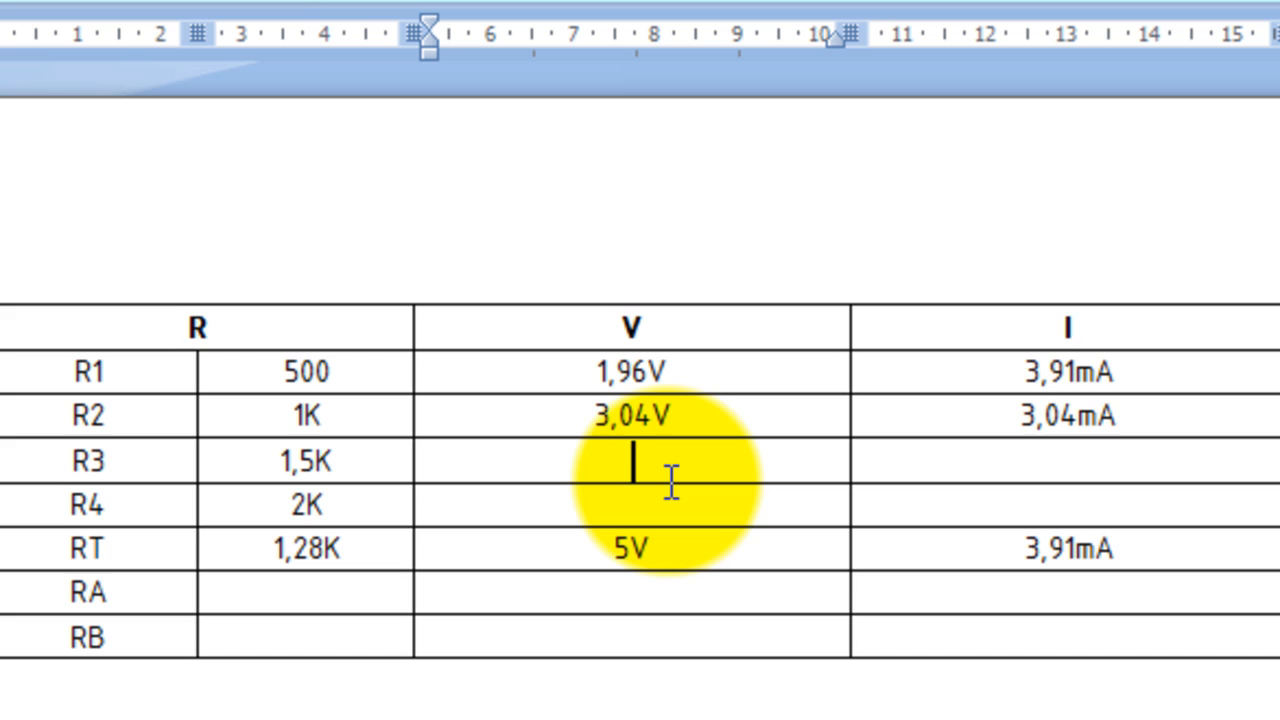
text(1,3V)
key(Tab)
Step: Read the current on the wire feeding R3 in the circuit simulation and enter 869,54uA as R3's current in the Word table
key(alt+Tab)
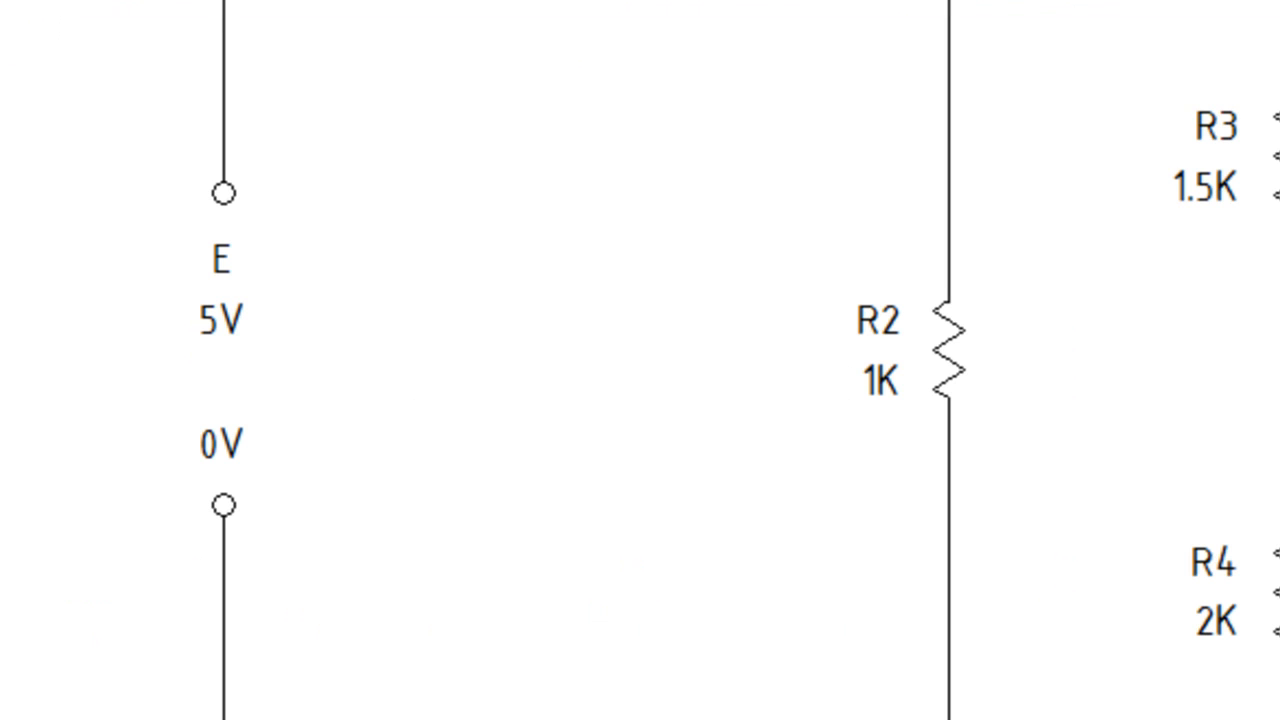
mouse_move(914, 15)
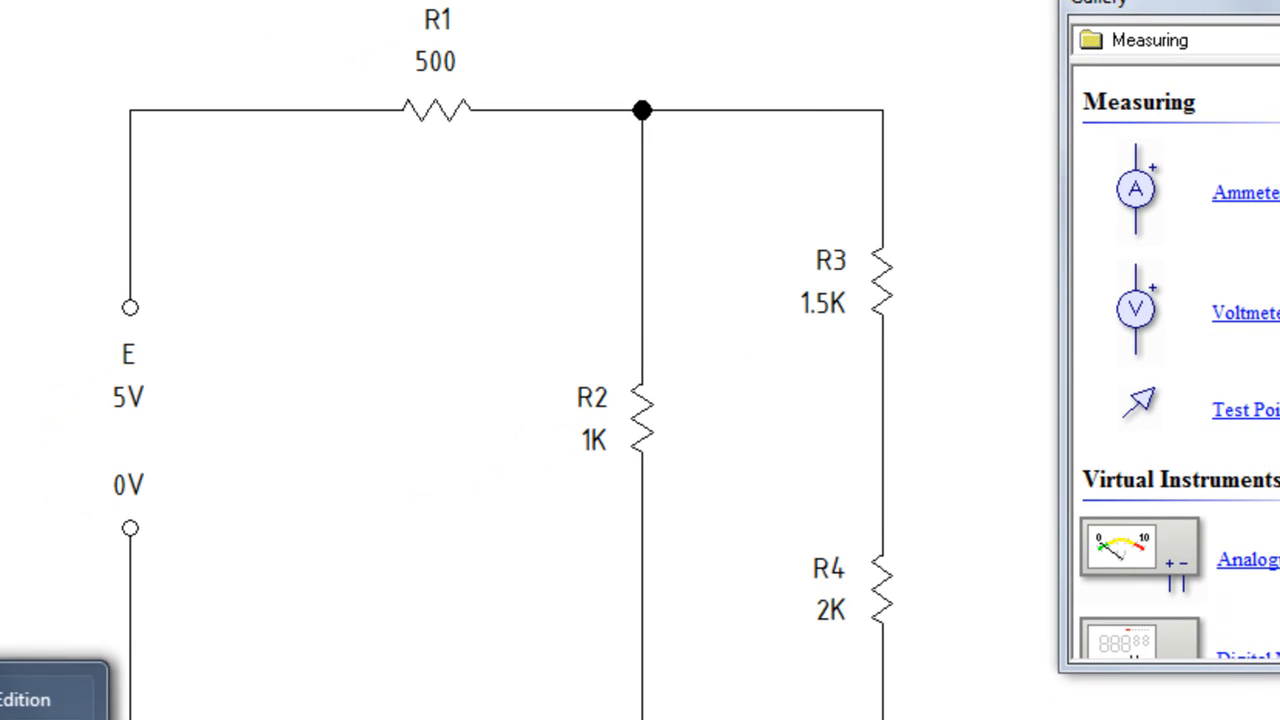
click(12, 716)
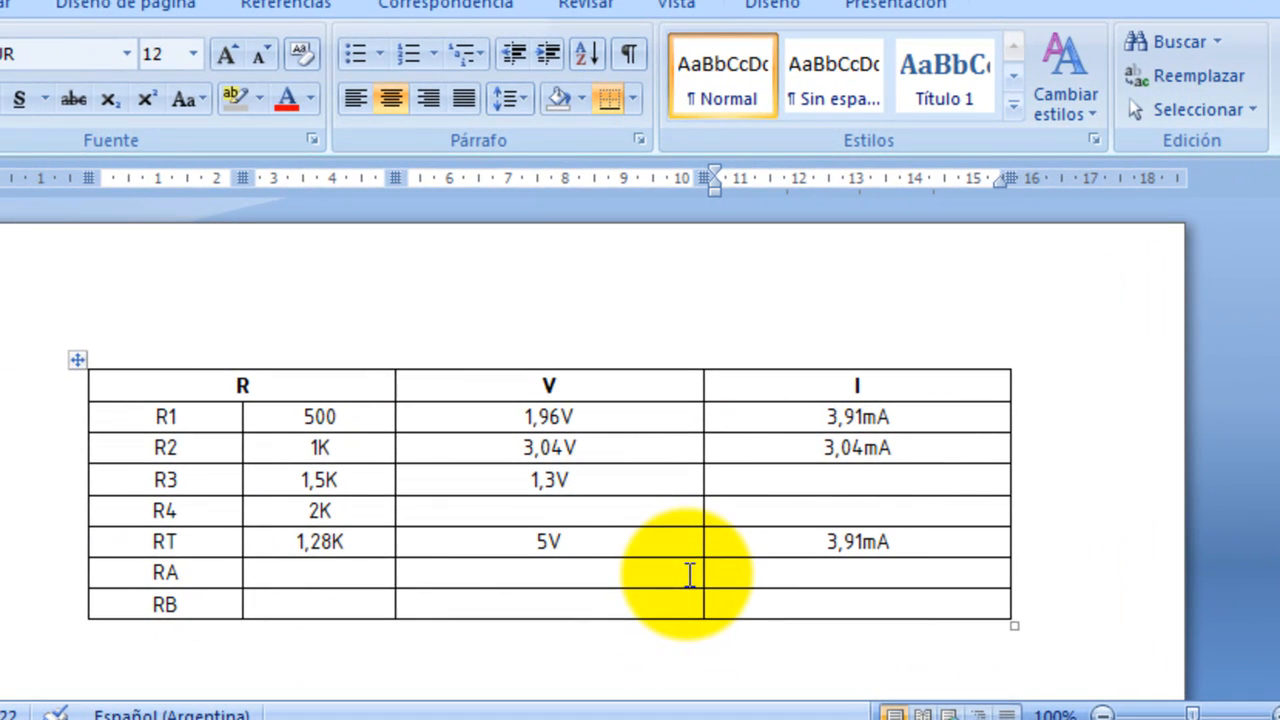
text(8)
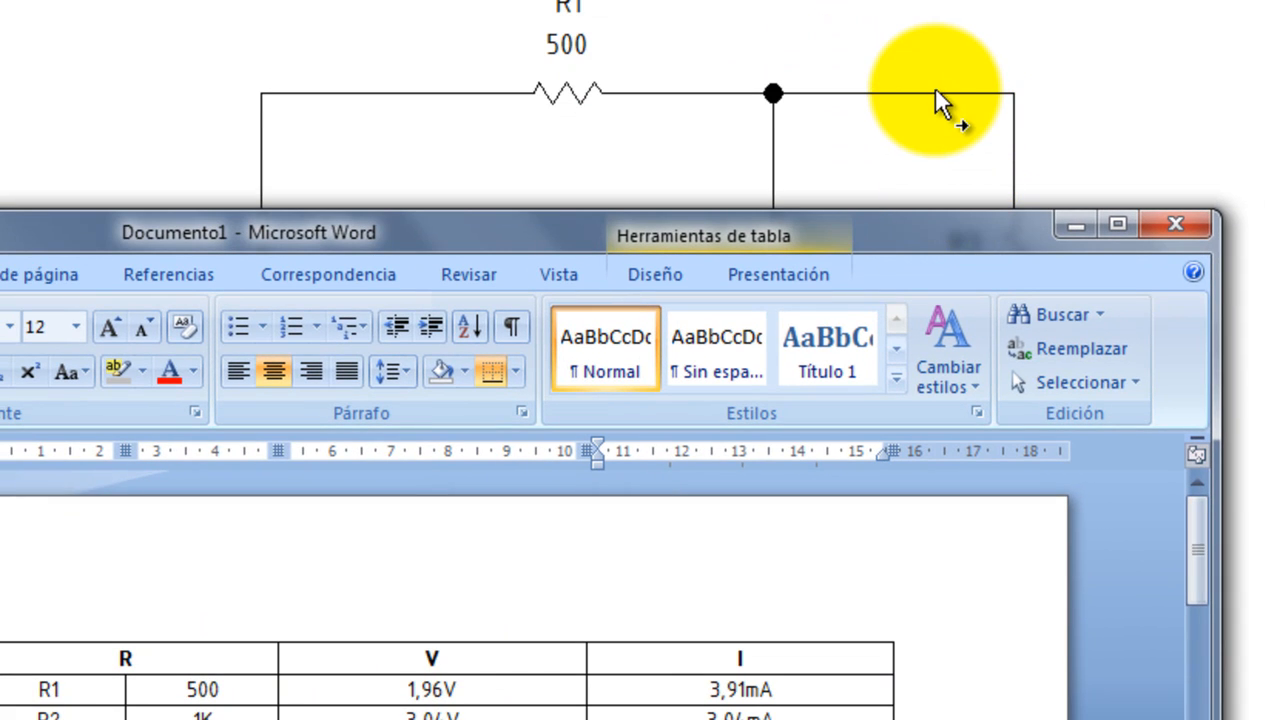
mouse_move(937, 92)
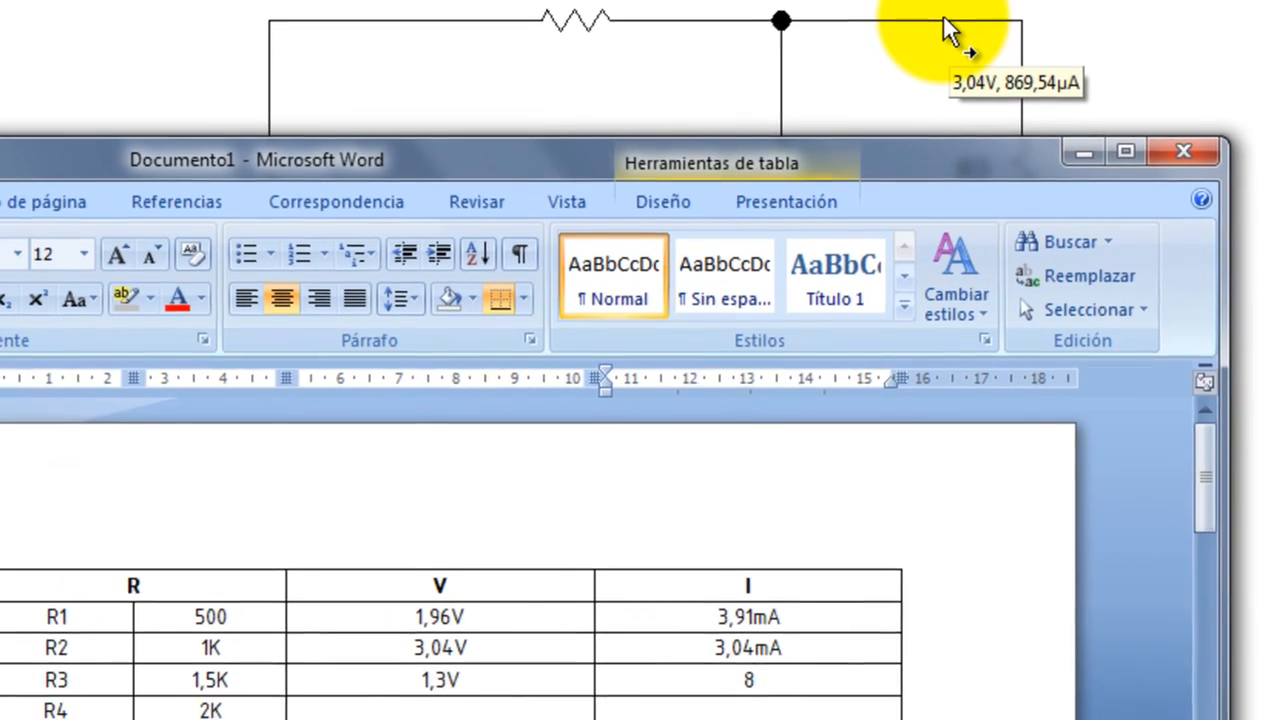
text(69.54)
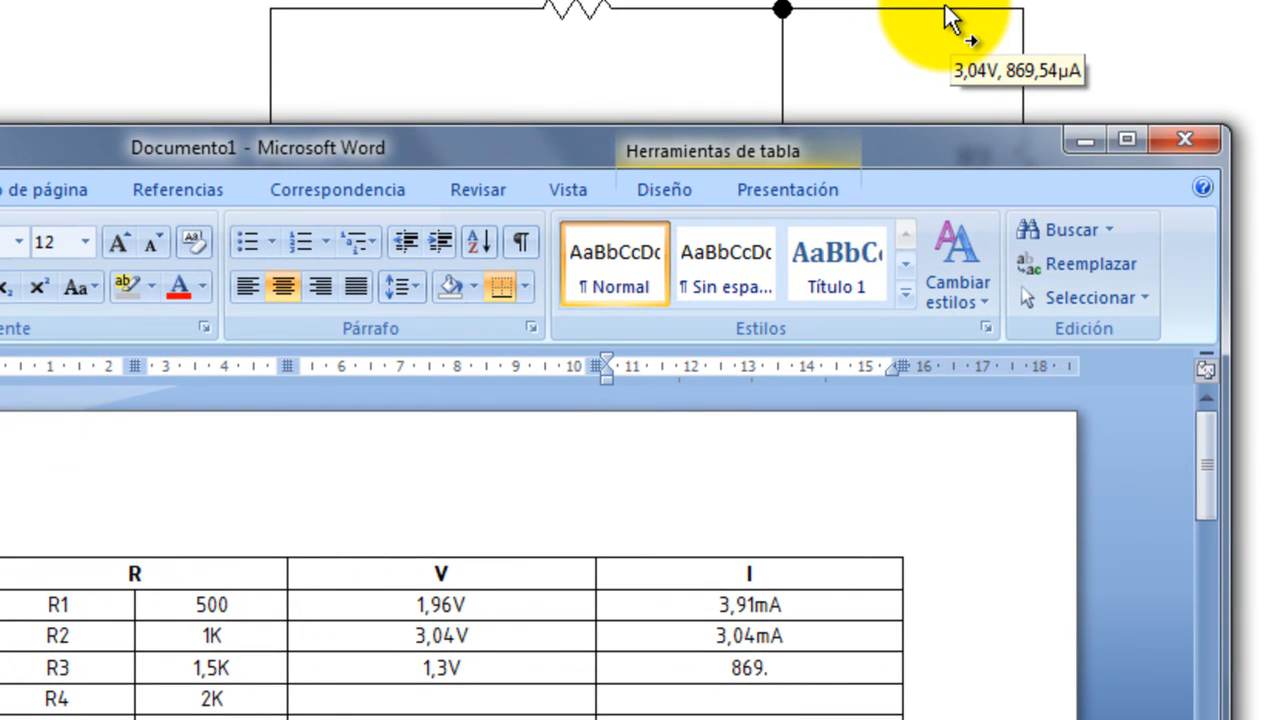
key(Left)
key(Left)
key(BackSpace)
text(,)
key(Right)
key(Right)
text(uA)
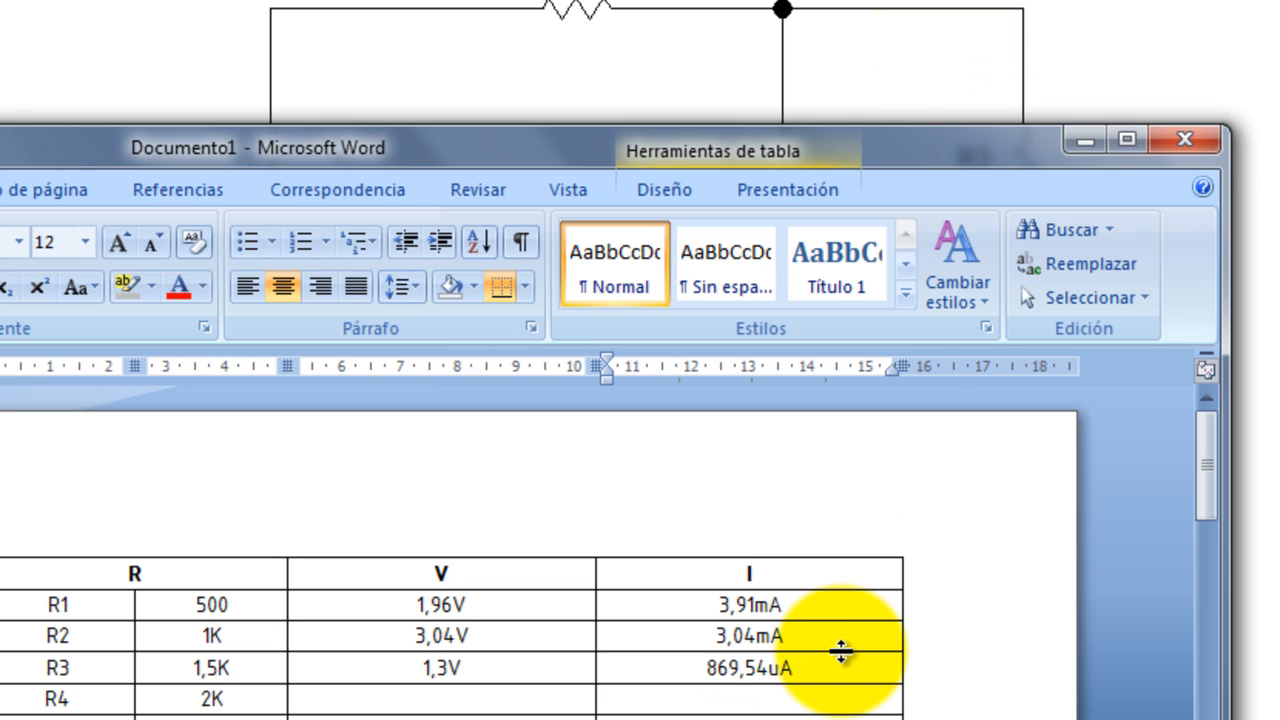
Step: Copy R3's current value and paste it into the current cell of R4
key(shift+Left)
key(shift+Left)
key(shift+Left)
key(shift+Left)
key(shift+Left)
key(shift+Left)
key(shift+Left)
key(shift+Left)
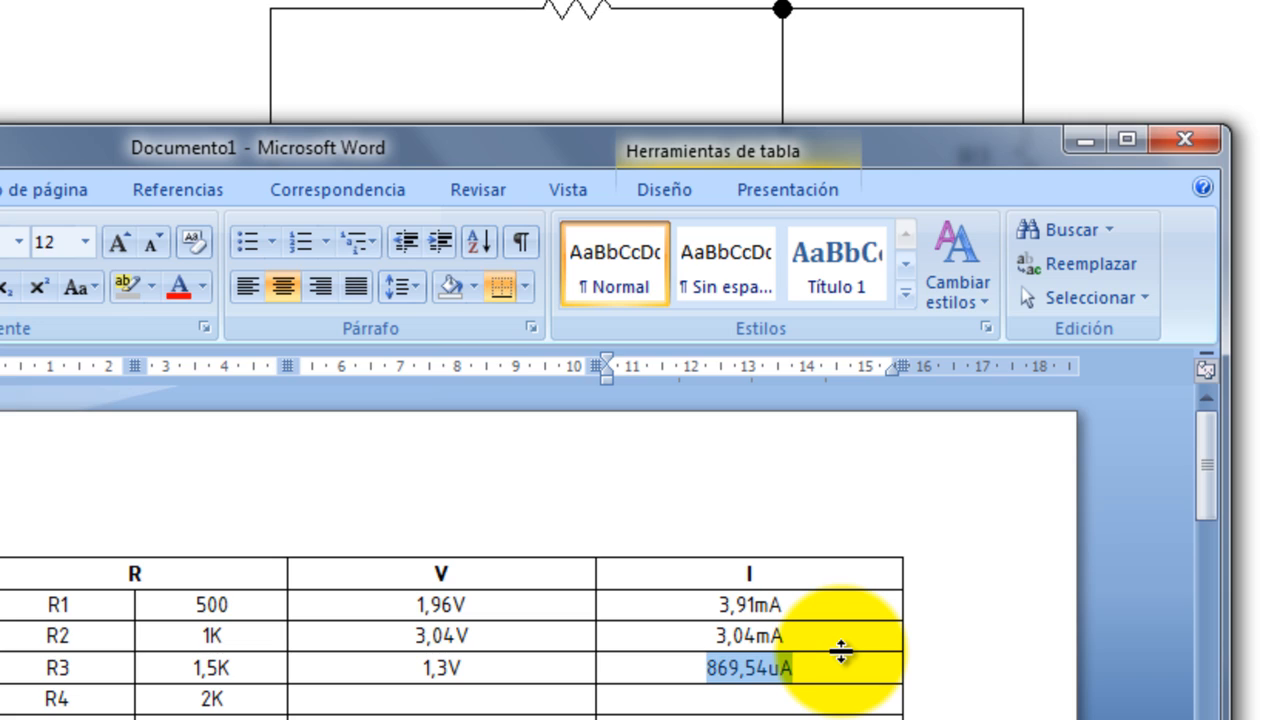
text(while(Show(FALSE)==FALSE){})
key(ctrl+z)
key(ctrl+c)
key(Down)
key(ctrl+v)
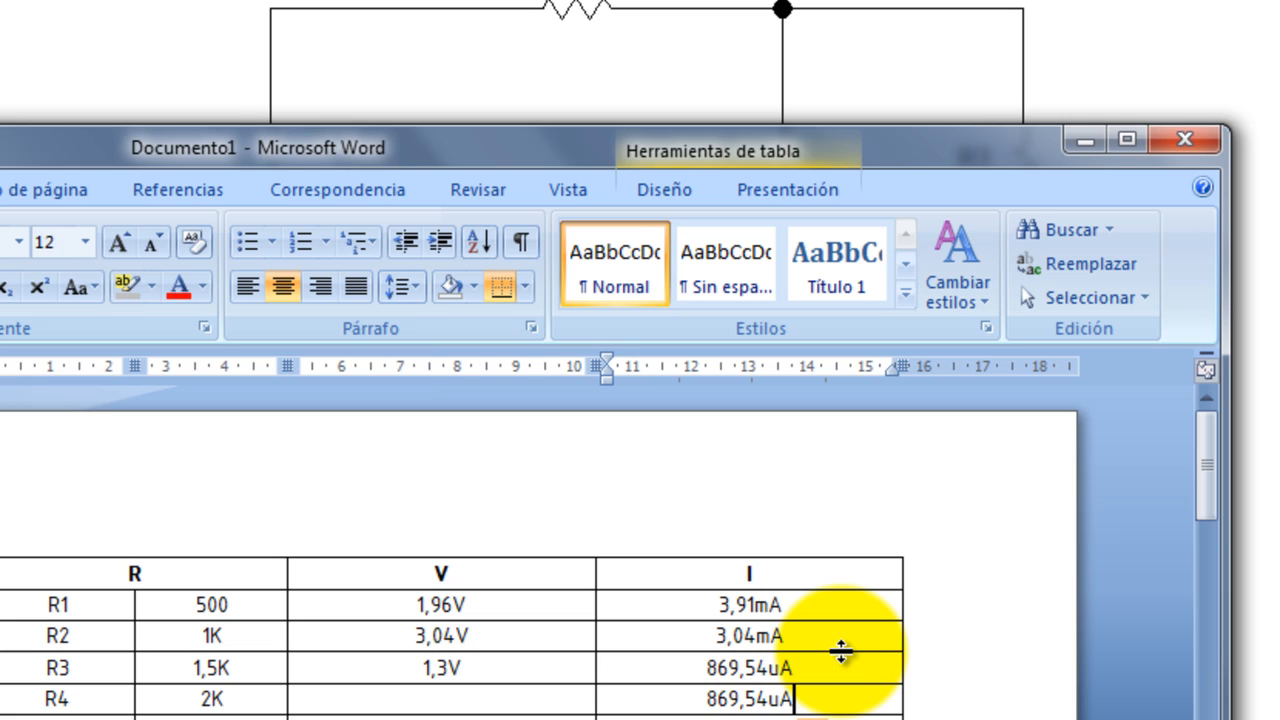
Step: Read the voltage between R3 and R4 in the circuit simulation and enter 1,74V as R4's voltage in the Word table
click(442, 699)
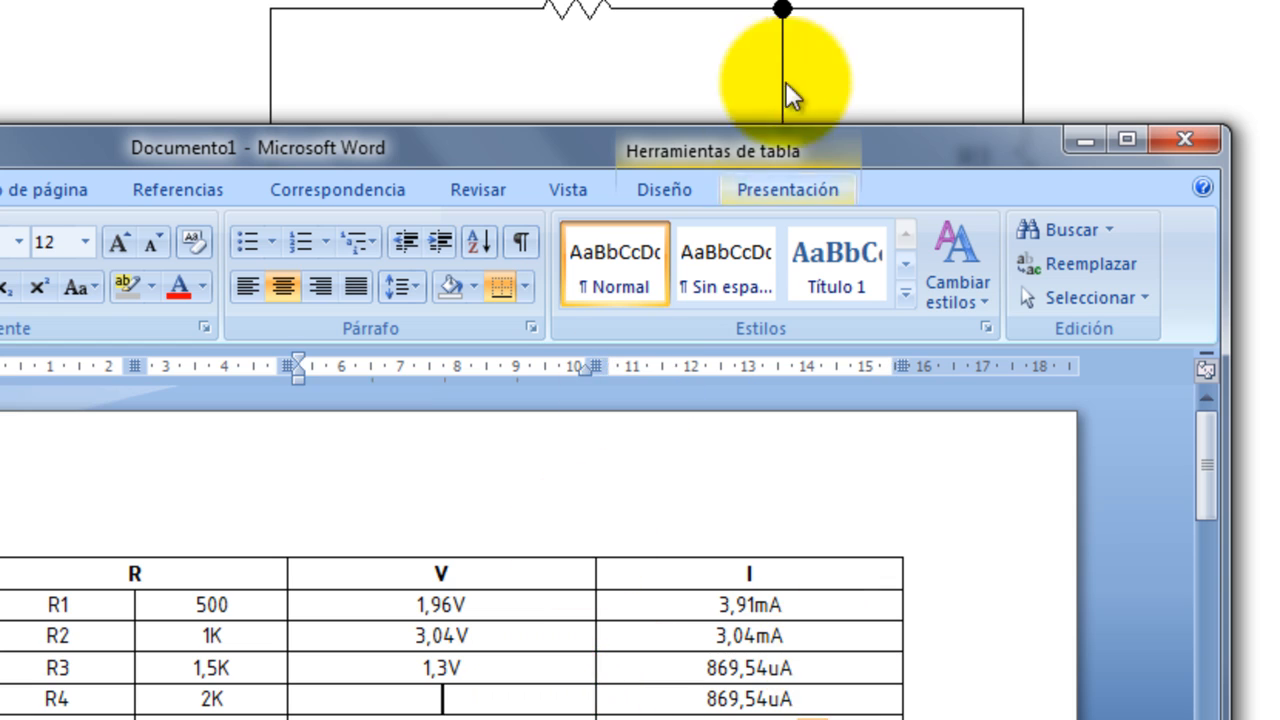
click(921, 55)
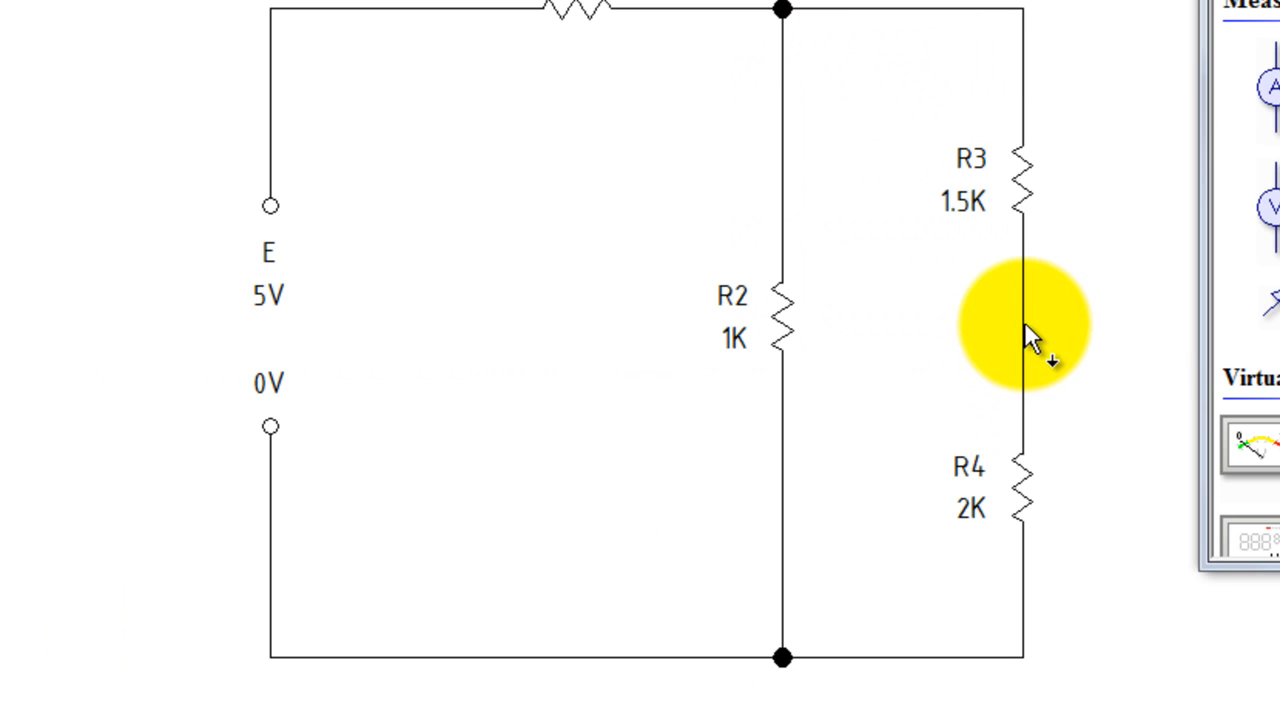
mouse_move(1024, 324)
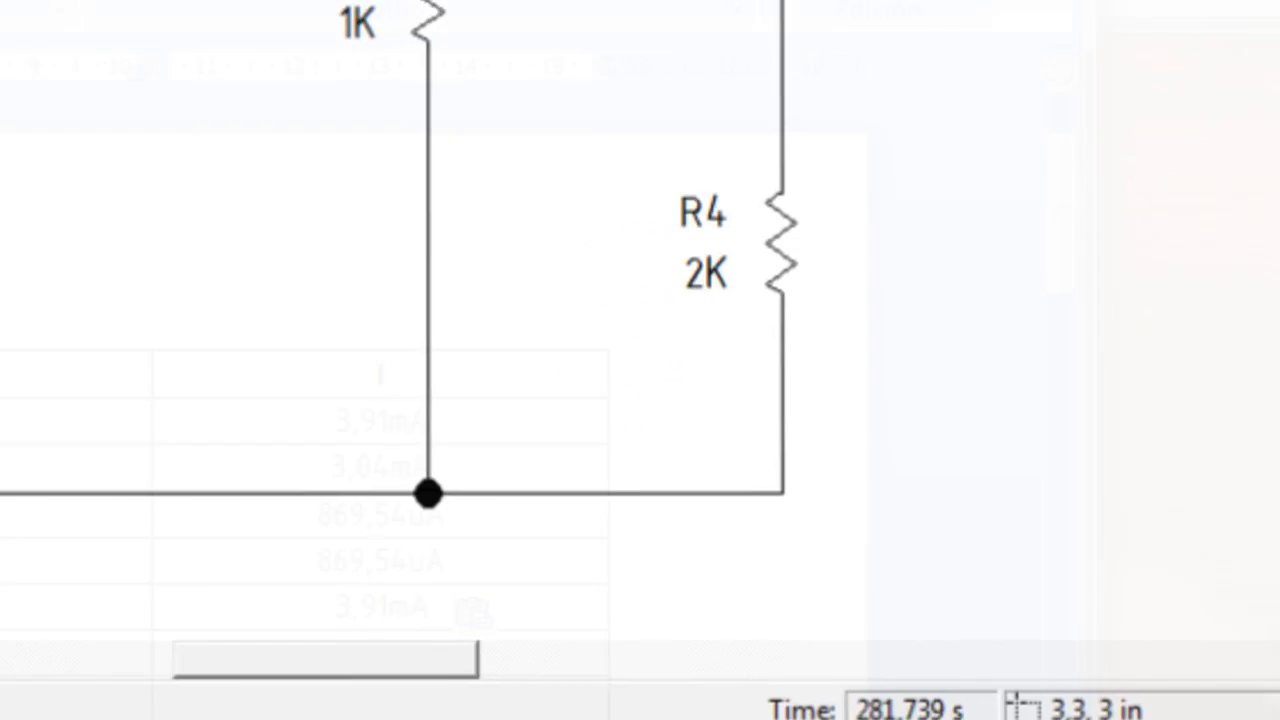
click(177, 677)
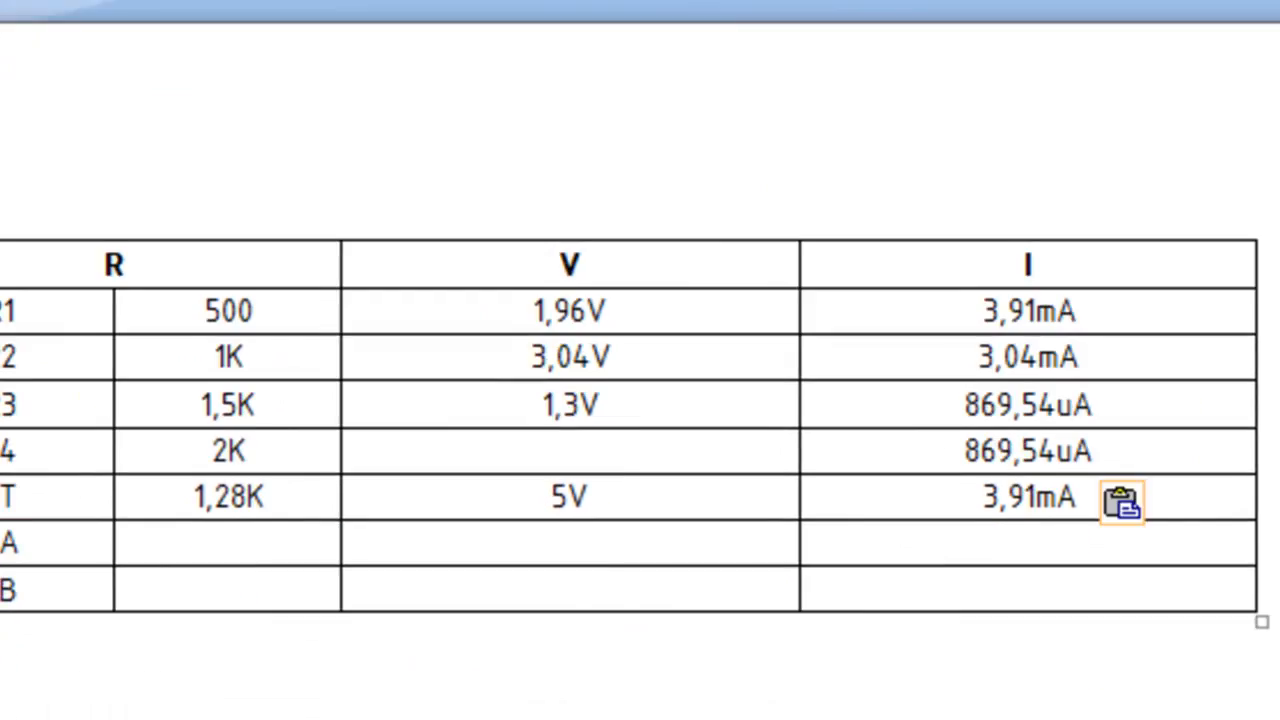
click(641, 465)
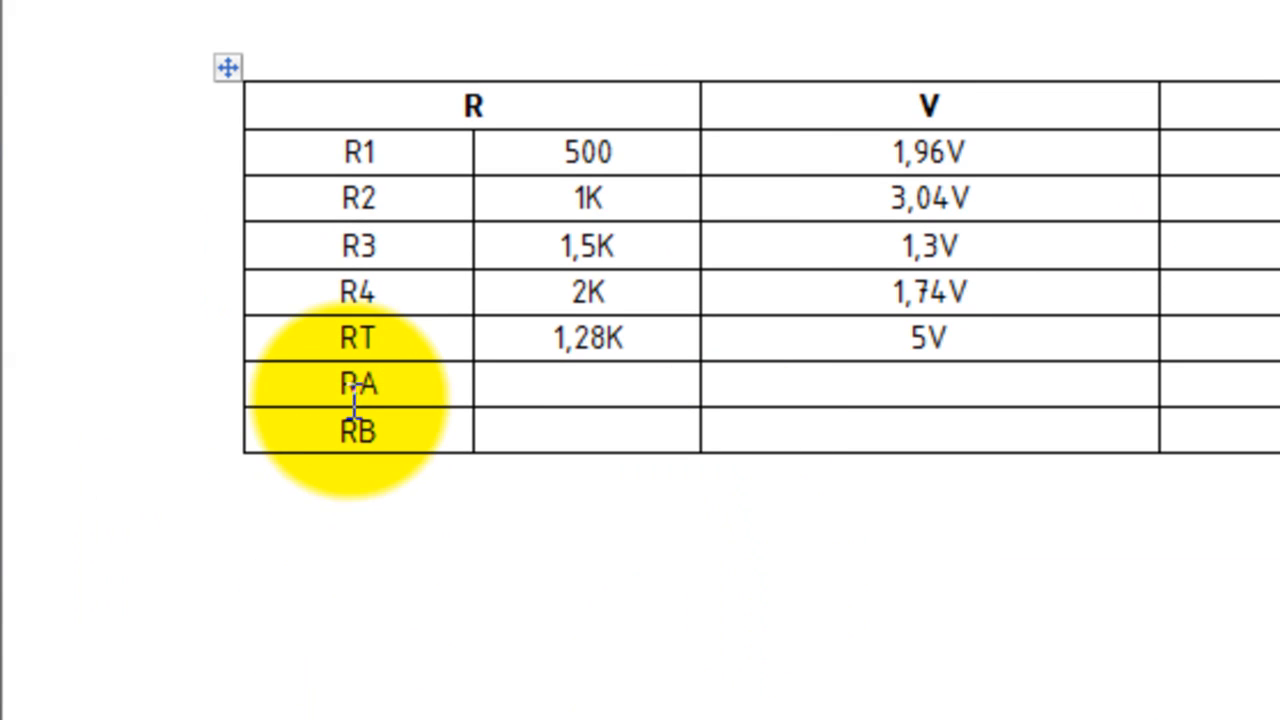
Step: Rename the RA and RB labels in the table's last two rows to Rs and Rp
drag(331, 380, 409, 381)
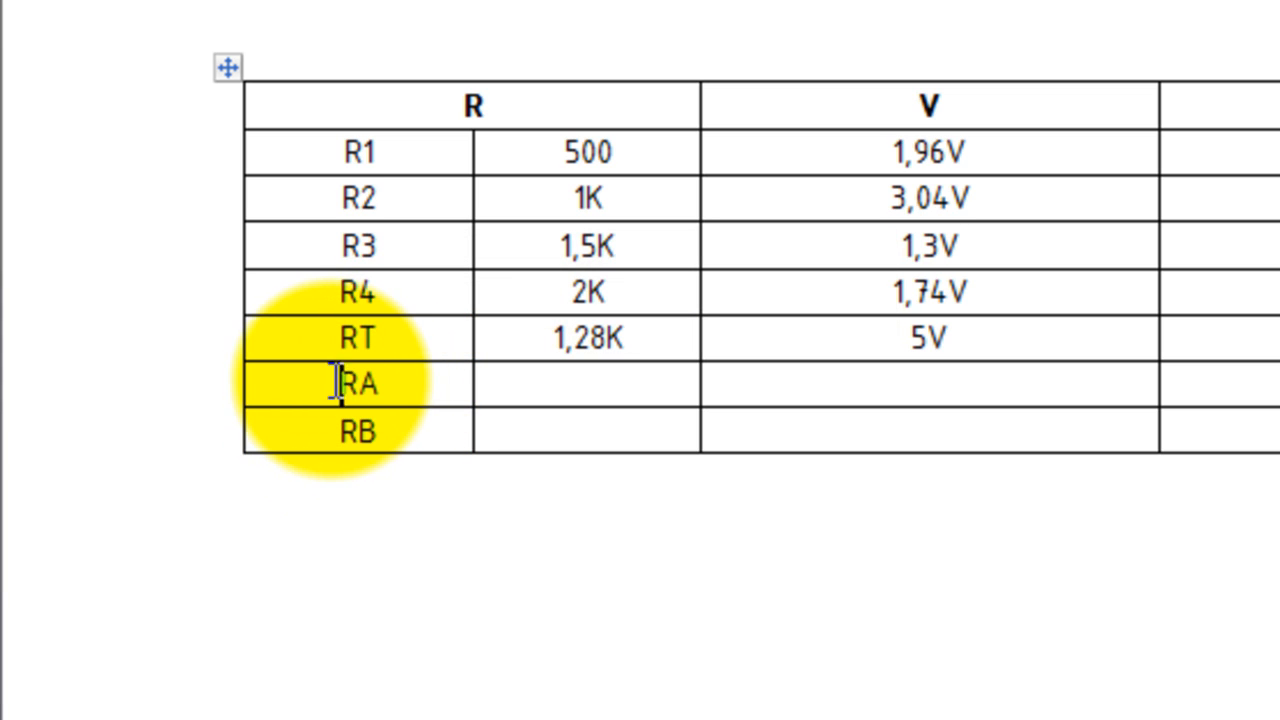
drag(340, 380, 391, 380)
drag(329, 432, 400, 432)
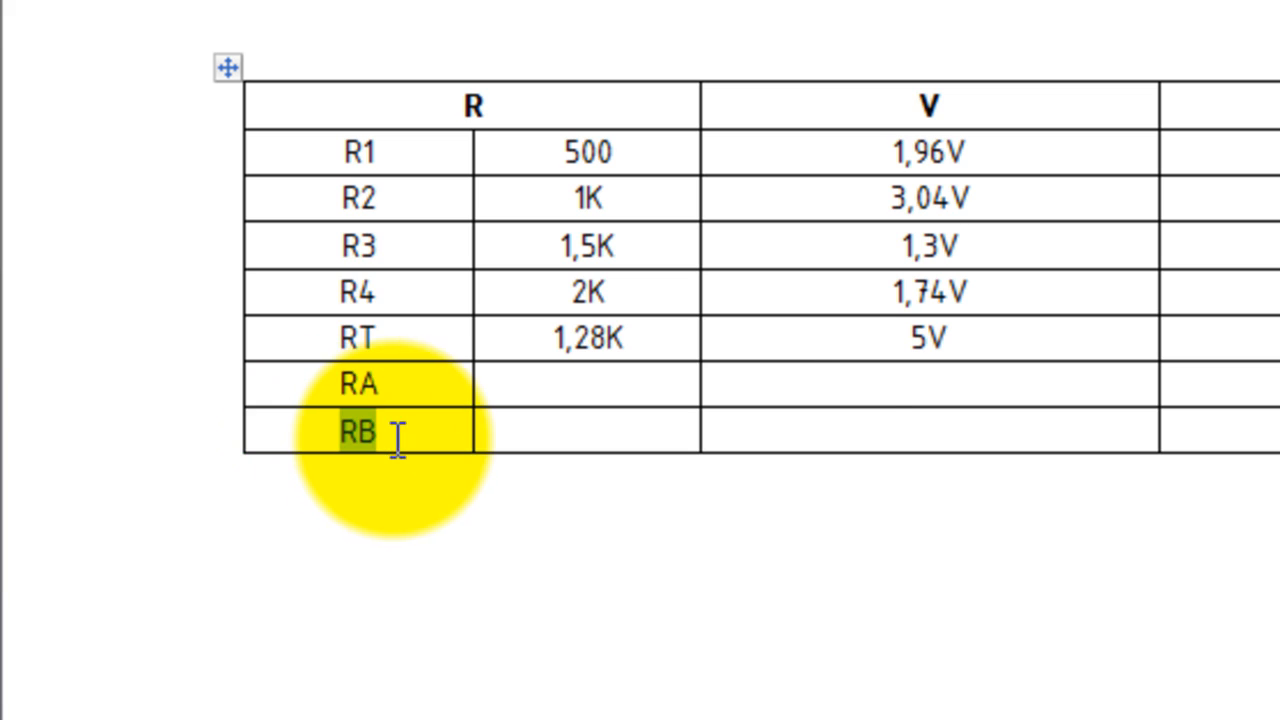
click(383, 380)
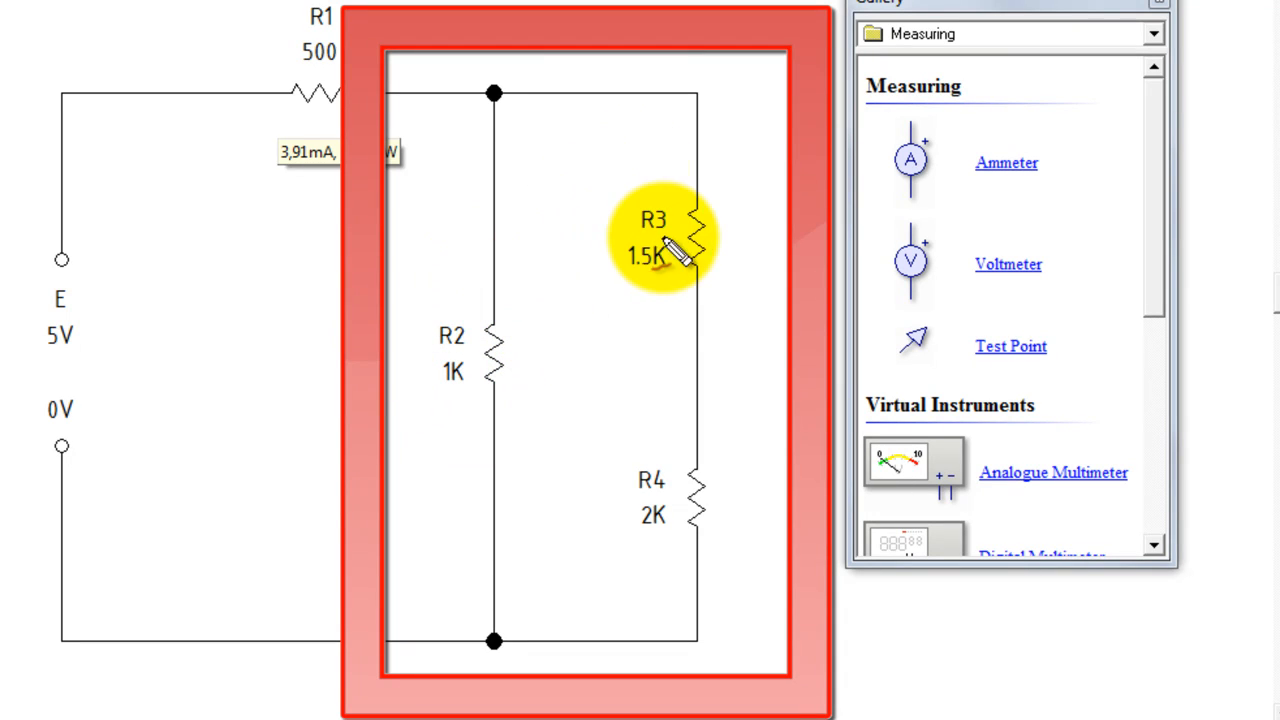
Step: Annotate the circuit with a resistor Rs over R3 and R4, a loop around the parallel section and current arrows, and clear the markings
mouse_move(697, 170)
mouse_down()
mouse_move(698, 348)
mouse_move(643, 398)
mouse_move(700, 415)
mouse_move(700, 605)
mouse_up()
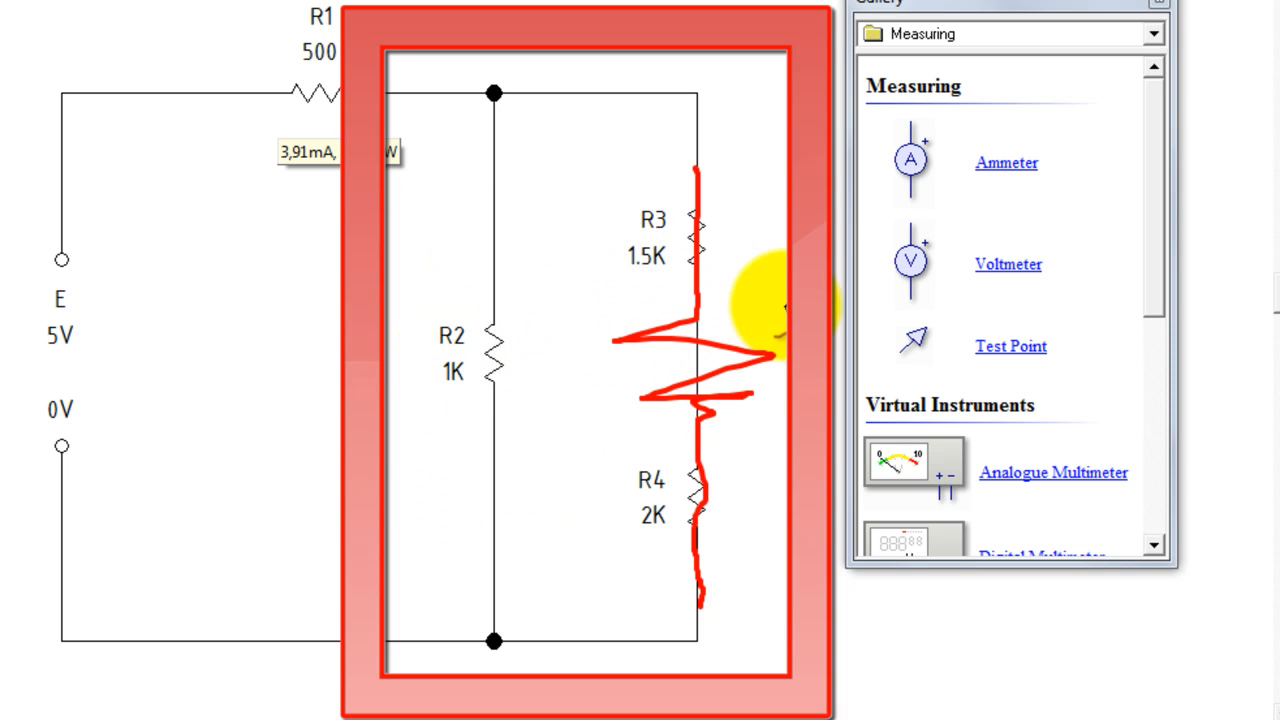
mouse_move(603, 259)
mouse_down()
mouse_move(624, 316)
mouse_move(651, 266)
mouse_move(640, 303)
mouse_move(672, 302)
mouse_move(650, 295)
mouse_move(666, 305)
mouse_move(648, 315)
mouse_up()
mouse_move(770, 195)
mouse_down()
mouse_move(585, 52)
mouse_move(400, 234)
mouse_move(417, 486)
mouse_move(503, 633)
mouse_move(766, 506)
mouse_move(771, 189)
mouse_up()
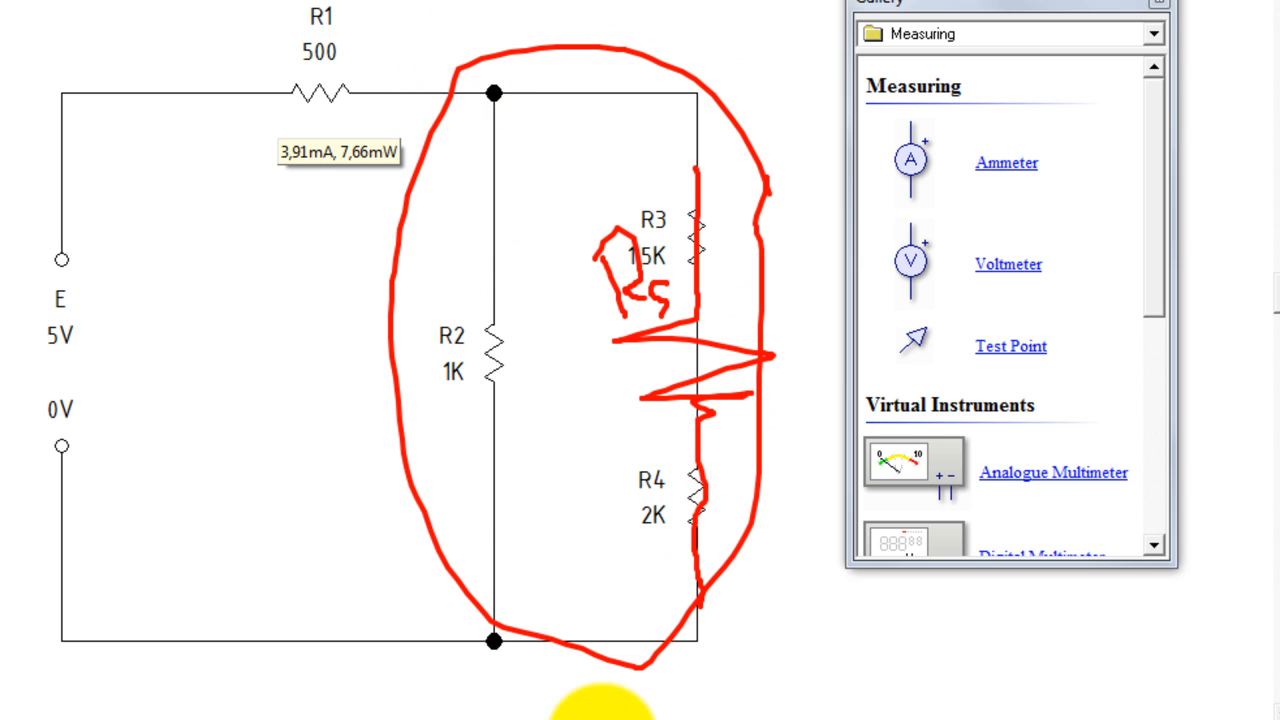
mouse_move(442, 78)
mouse_down()
mouse_move(459, 110)
mouse_move(434, 90)
mouse_up()
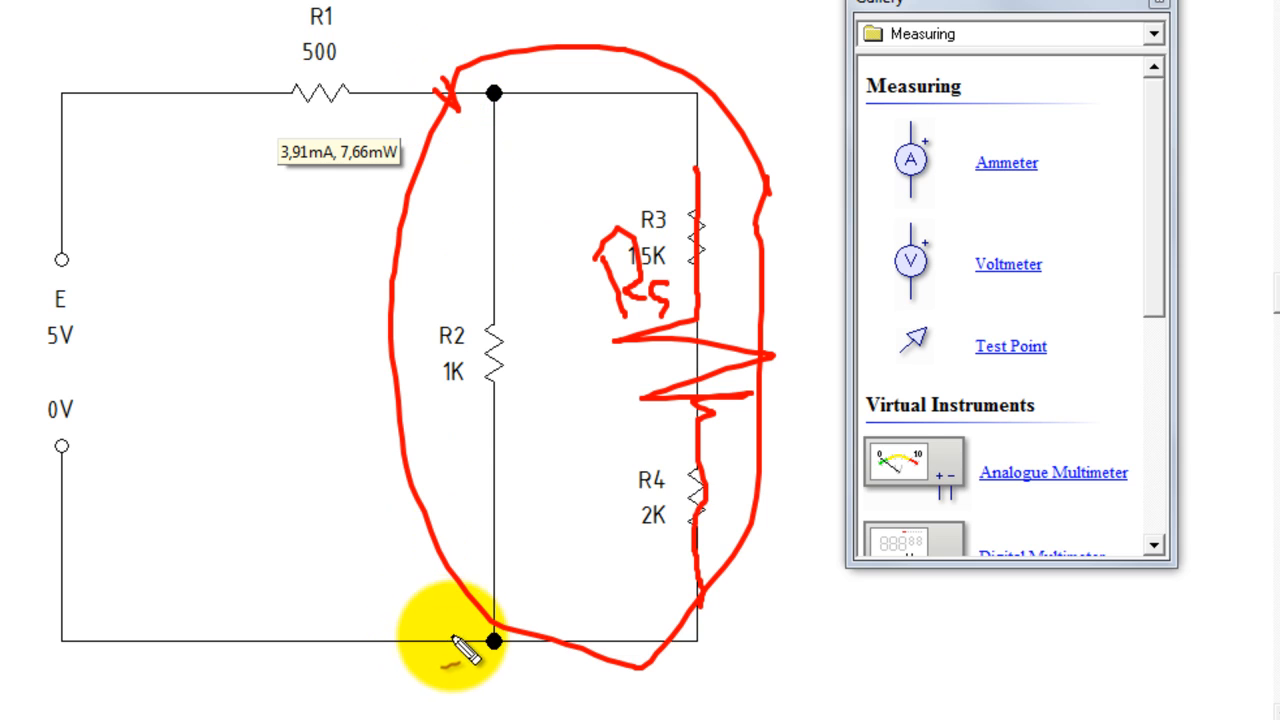
mouse_move(455, 630)
mouse_down()
mouse_move(428, 675)
mouse_move(453, 632)
mouse_up()
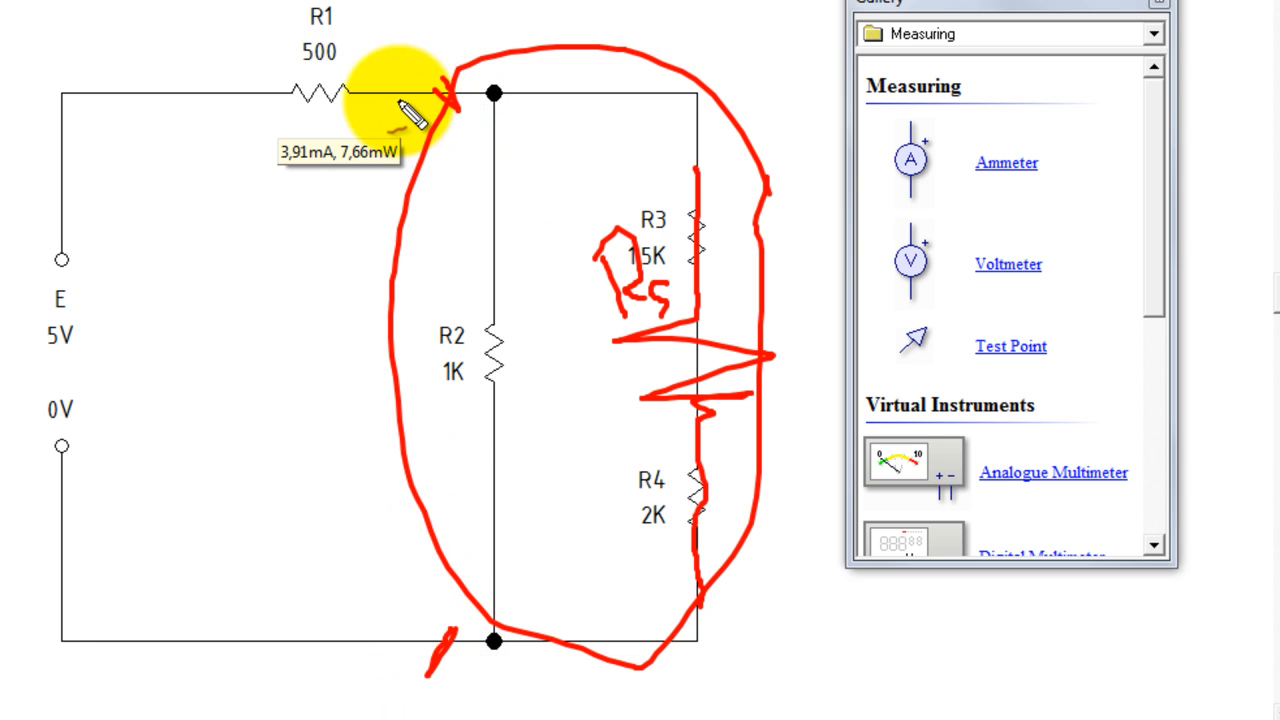
drag(398, 100, 435, 95)
drag(315, 62, 440, 98)
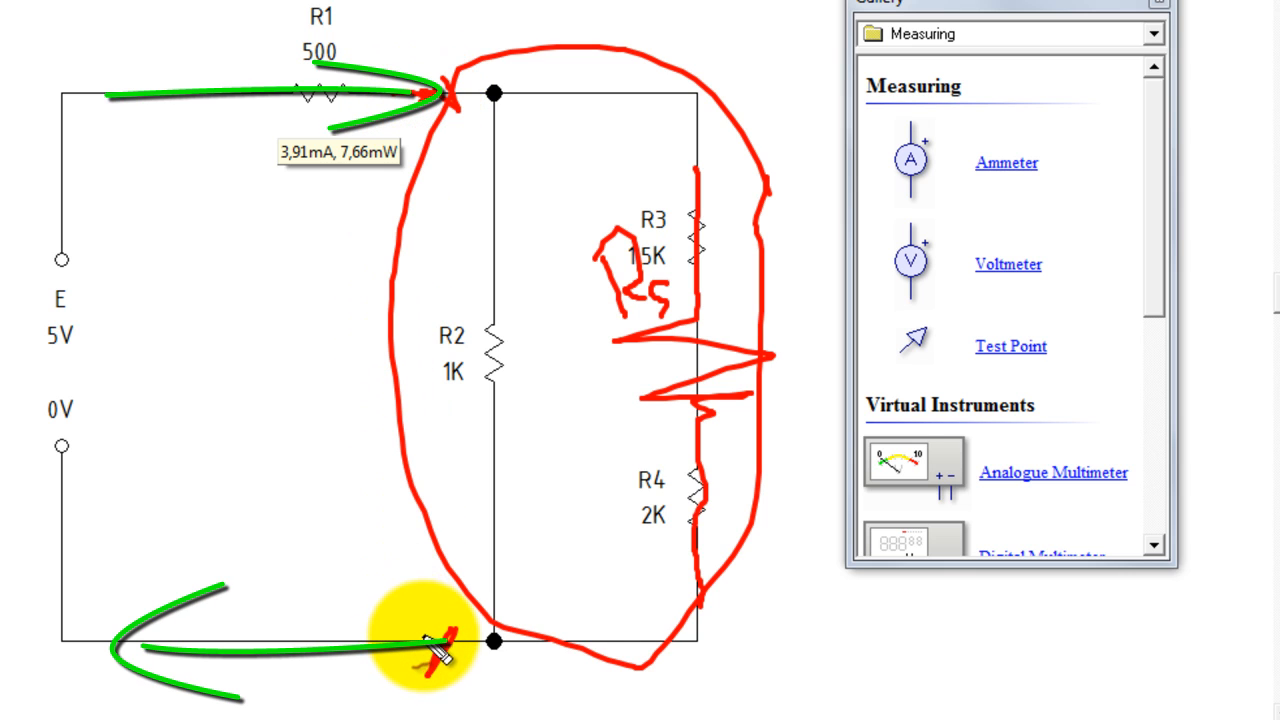
drag(426, 639, 357, 632)
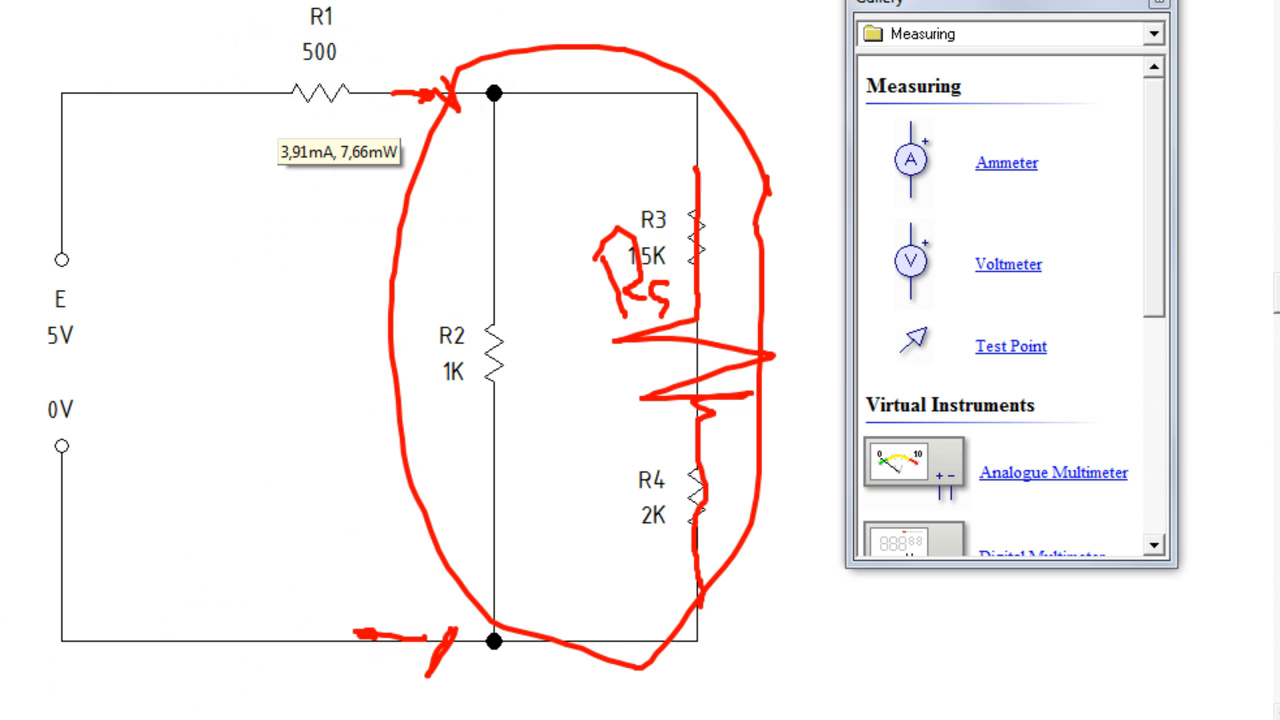
key(Escape)
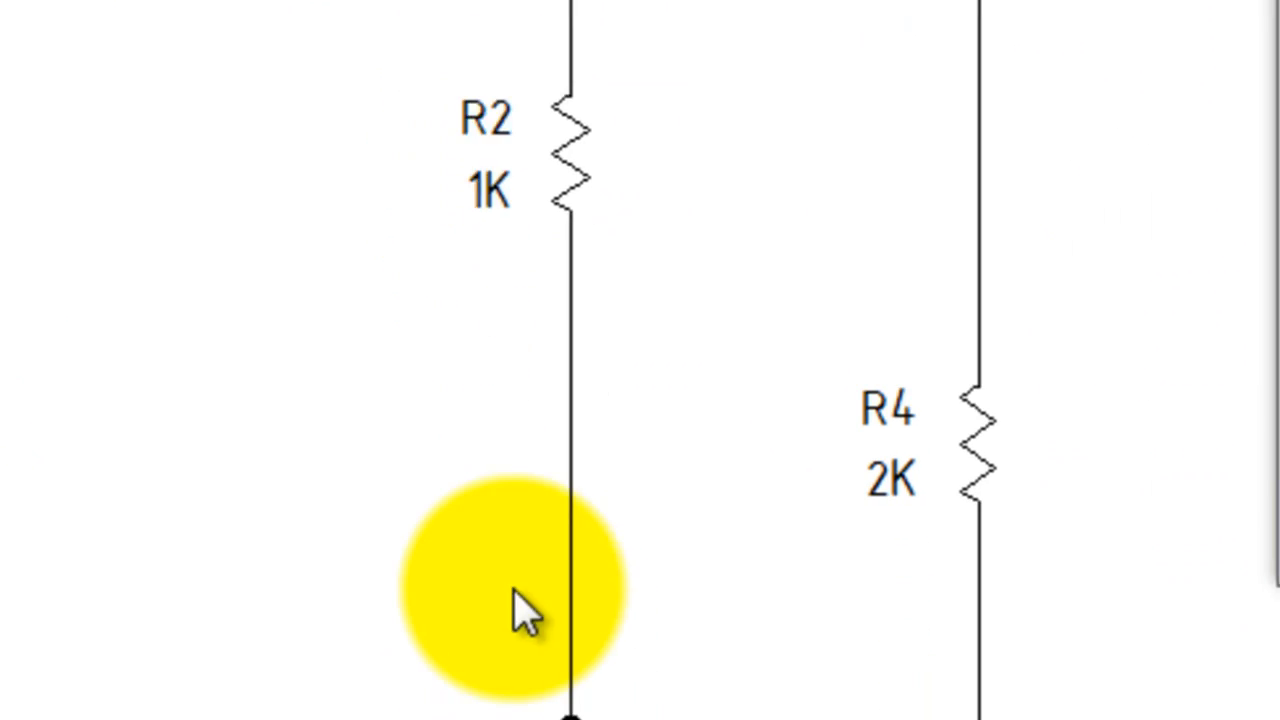
Step: In the Word table, enter 3,04V as the voltage and 3,91mA as the current of Rp
mouse_move(437, 545)
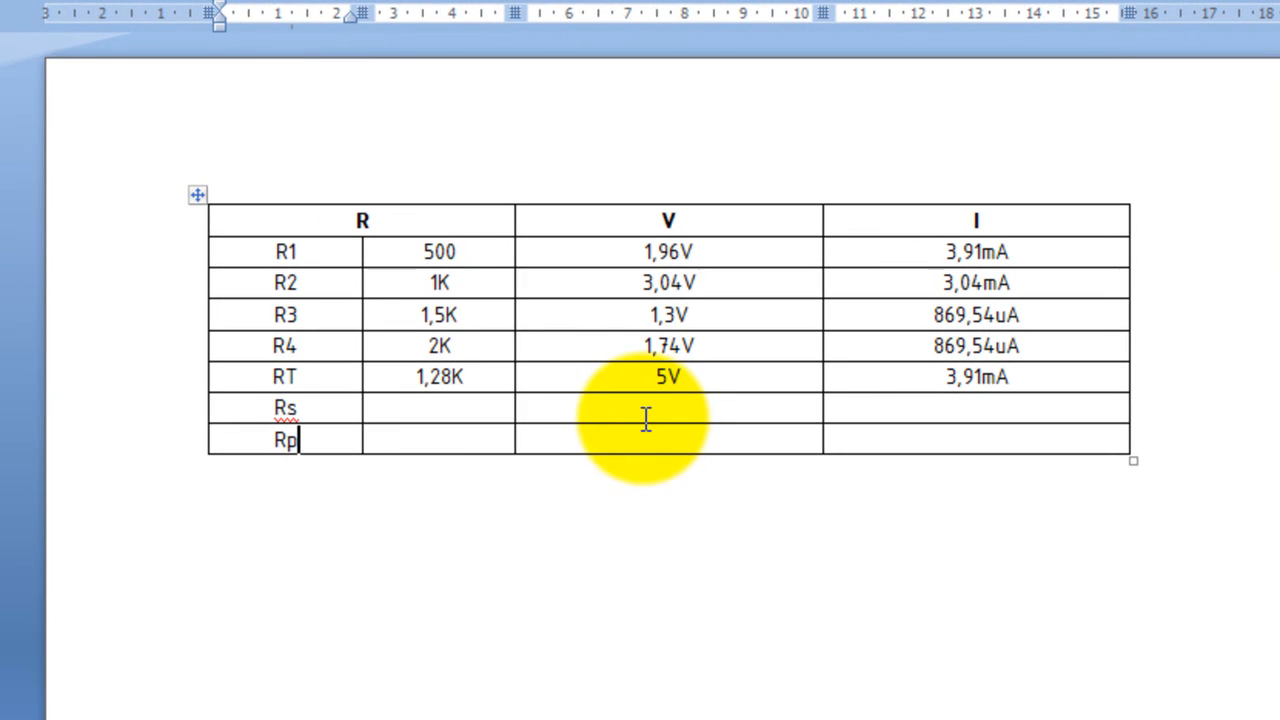
click(669, 436)
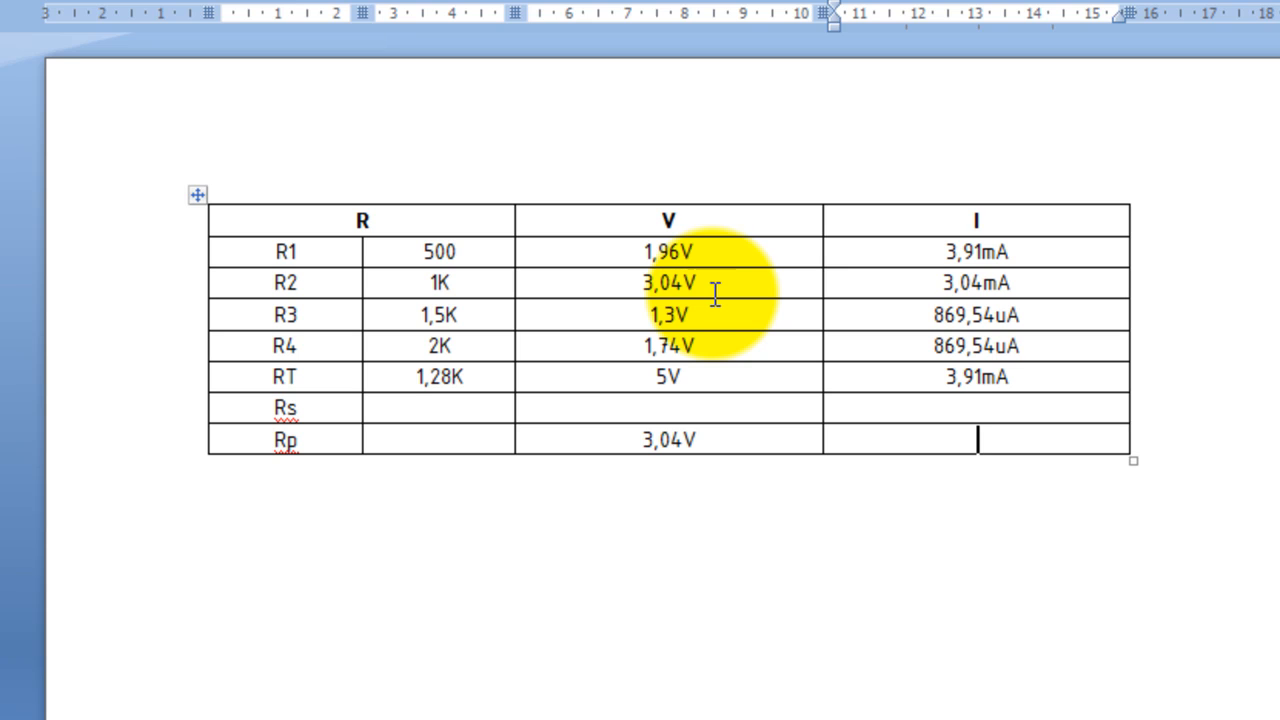
text(3,91mA)
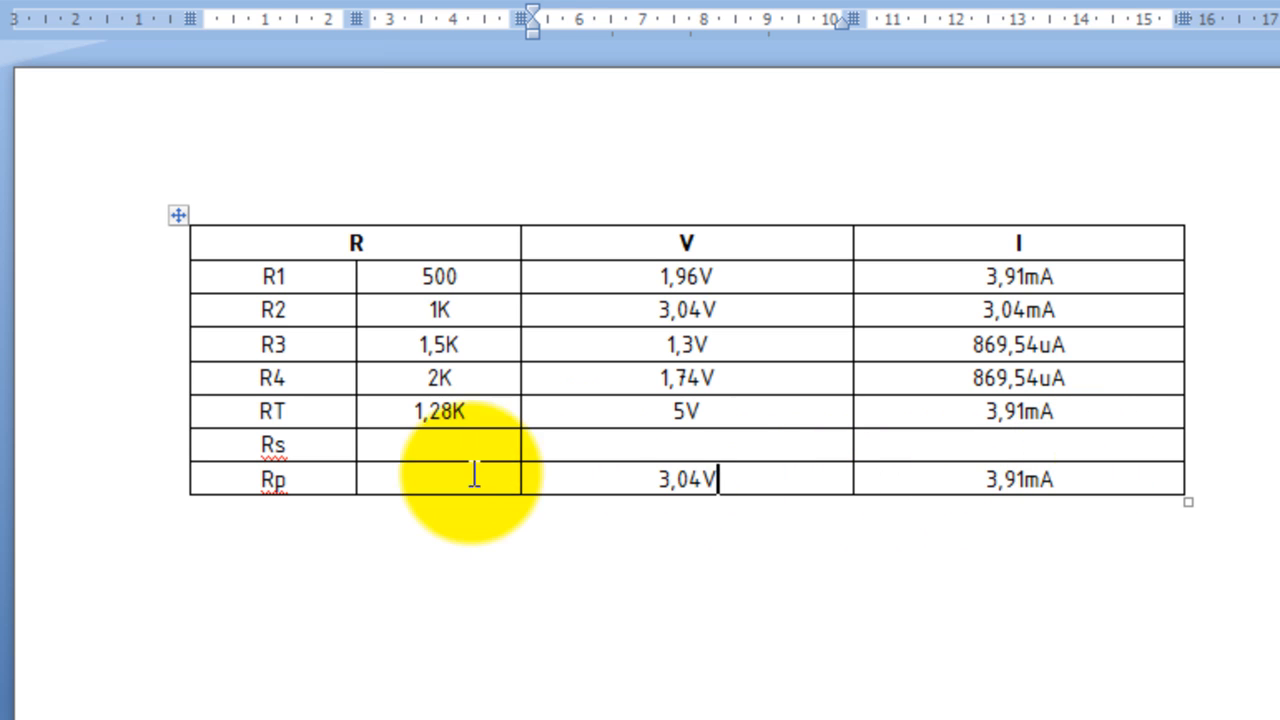
Step: Calculate 3,04 / 0,00391 in the Calculator and enter 777,49 as Rp's resistance in the Word table
click(755, 710)
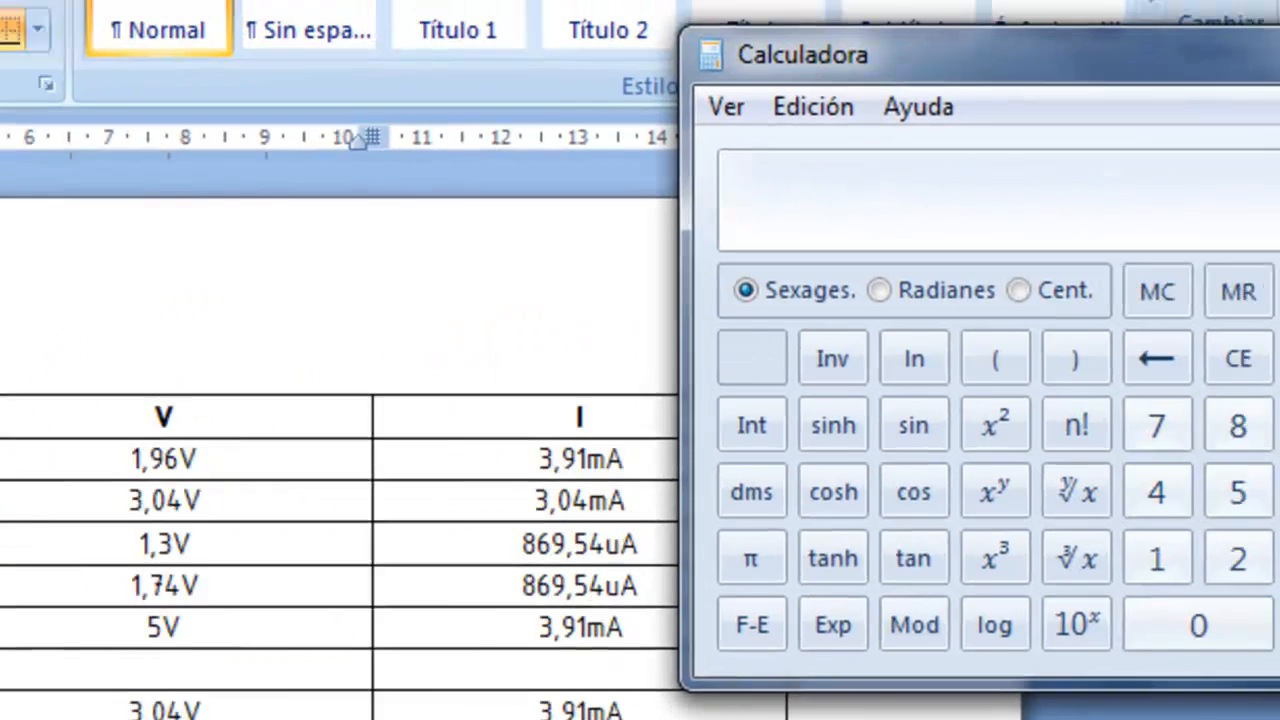
text(3,04 / 0,0)
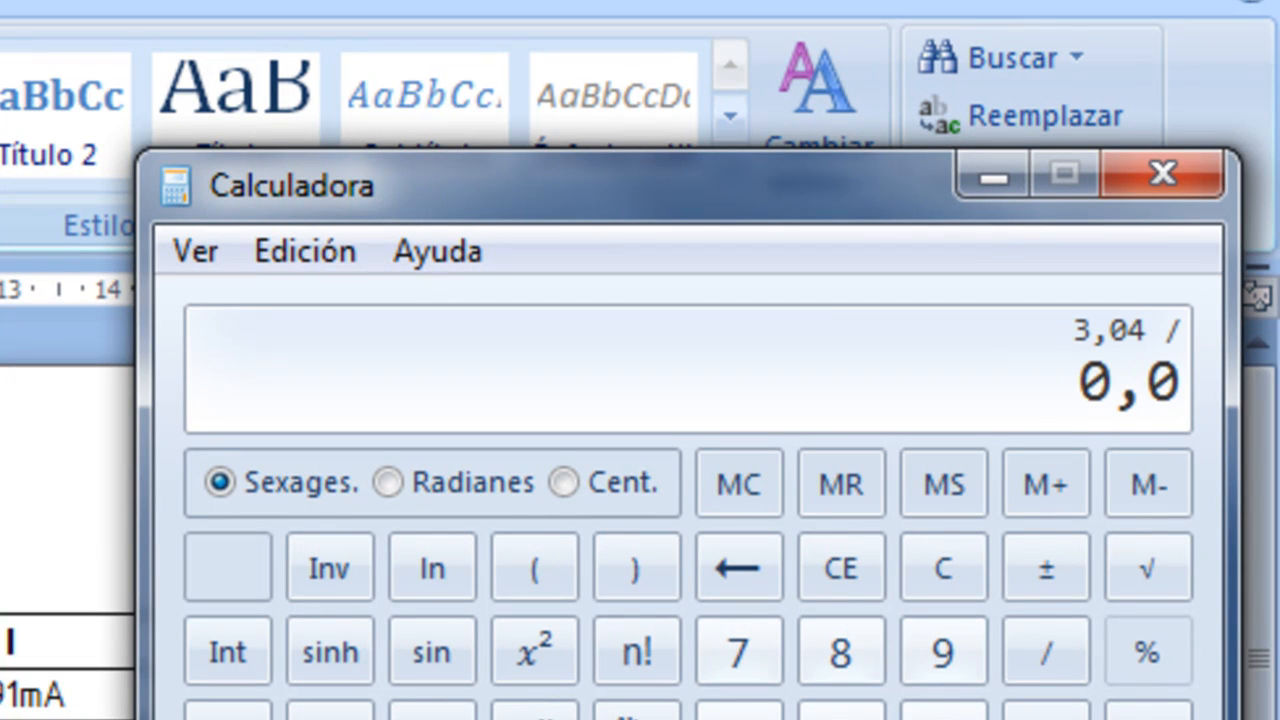
text(0391)
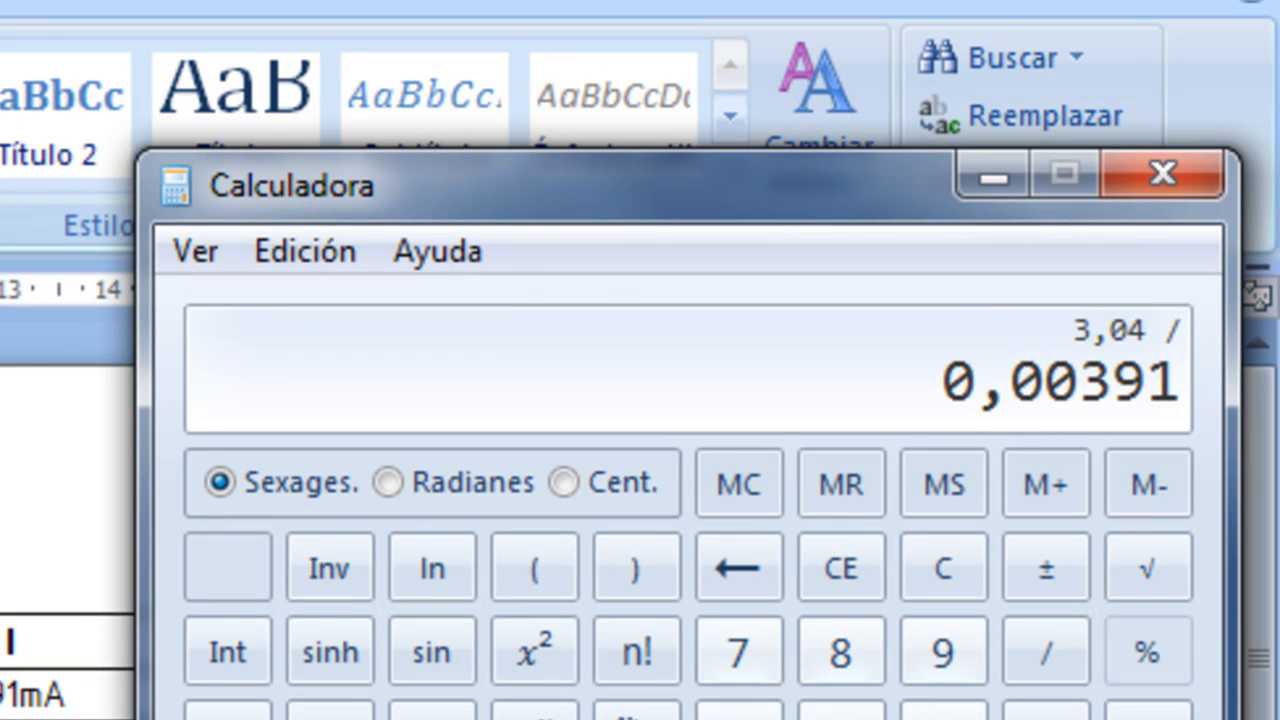
key(Return)
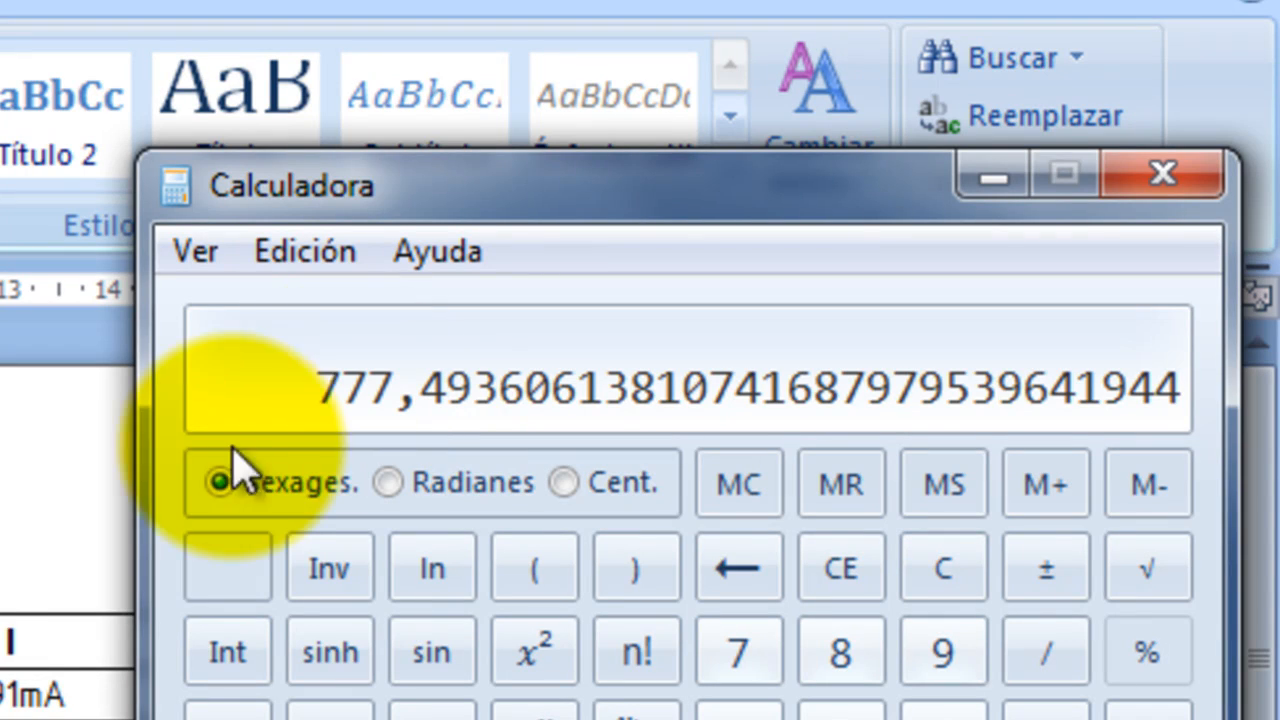
click(223, 557)
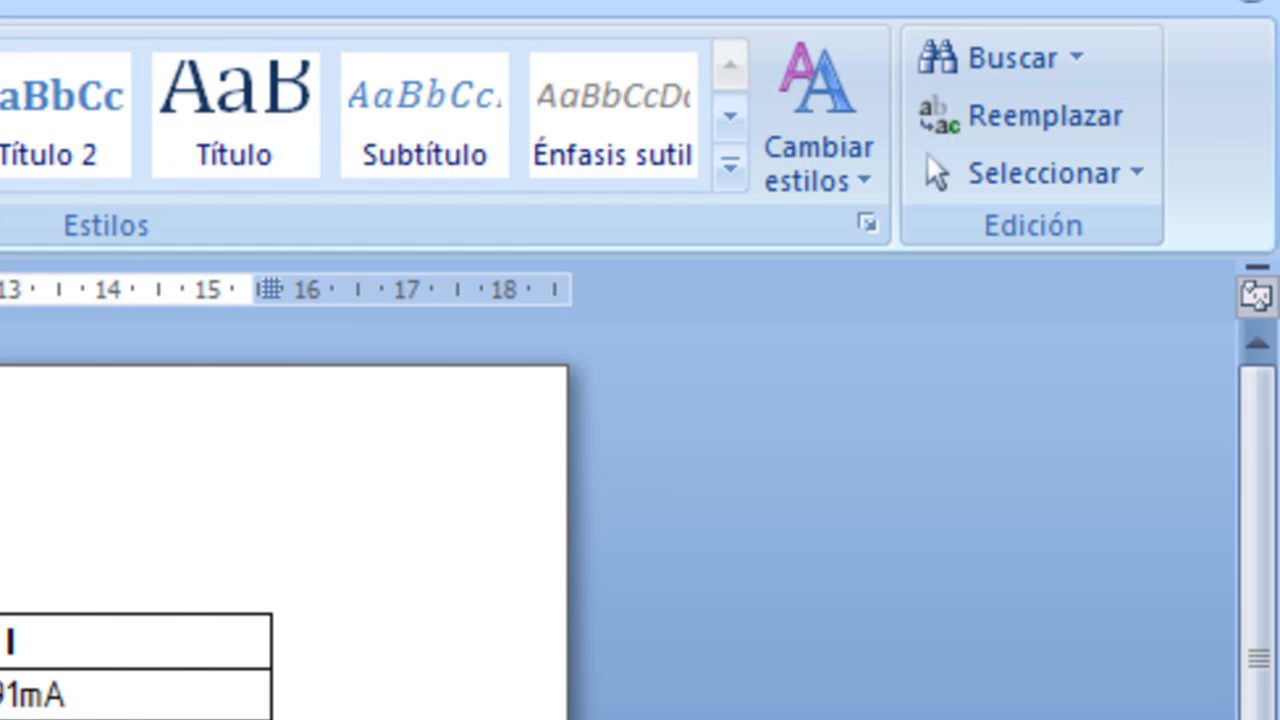
text(777,49)
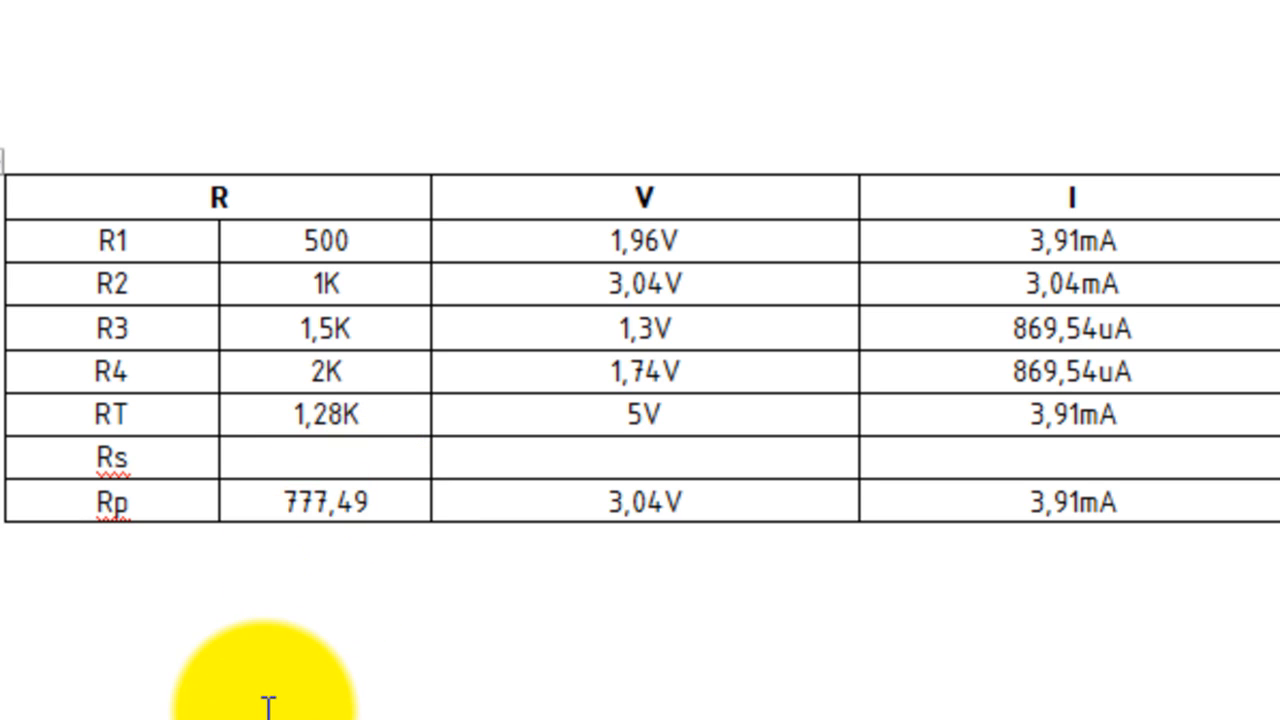
Step: In the Livewire circuit, mark both ends of the R3 and R4 branch with current arrows and examine the voltage and current there
click(325, 458)
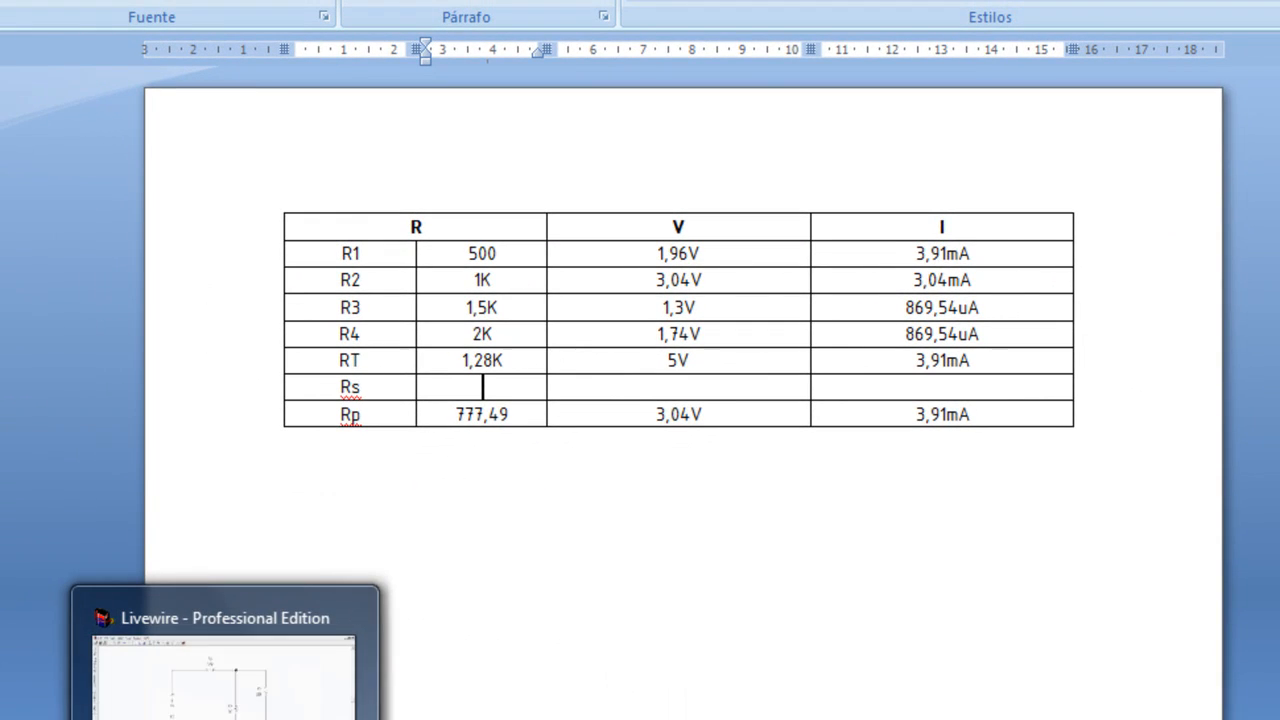
click(214, 718)
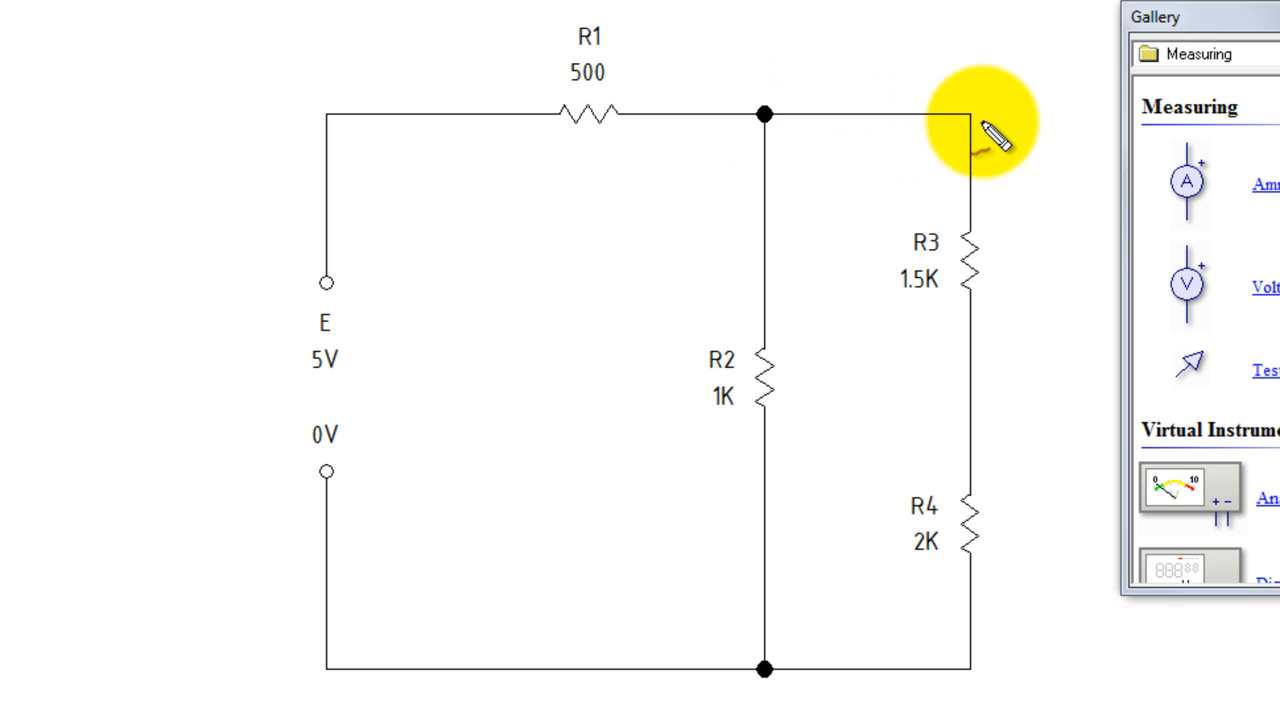
mouse_move(998, 119)
mouse_down()
mouse_move(955, 110)
mouse_move(985, 124)
mouse_up()
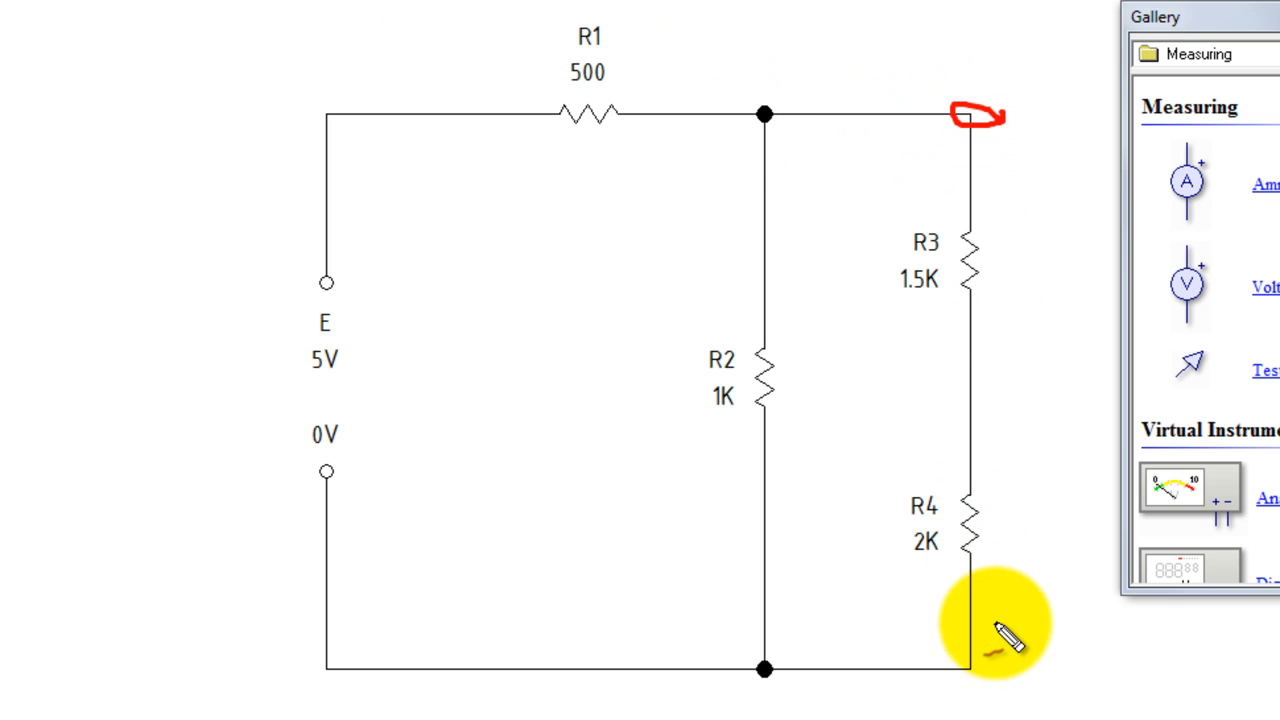
mouse_move(980, 640)
mouse_down()
mouse_move(958, 675)
mouse_move(992, 634)
mouse_up()
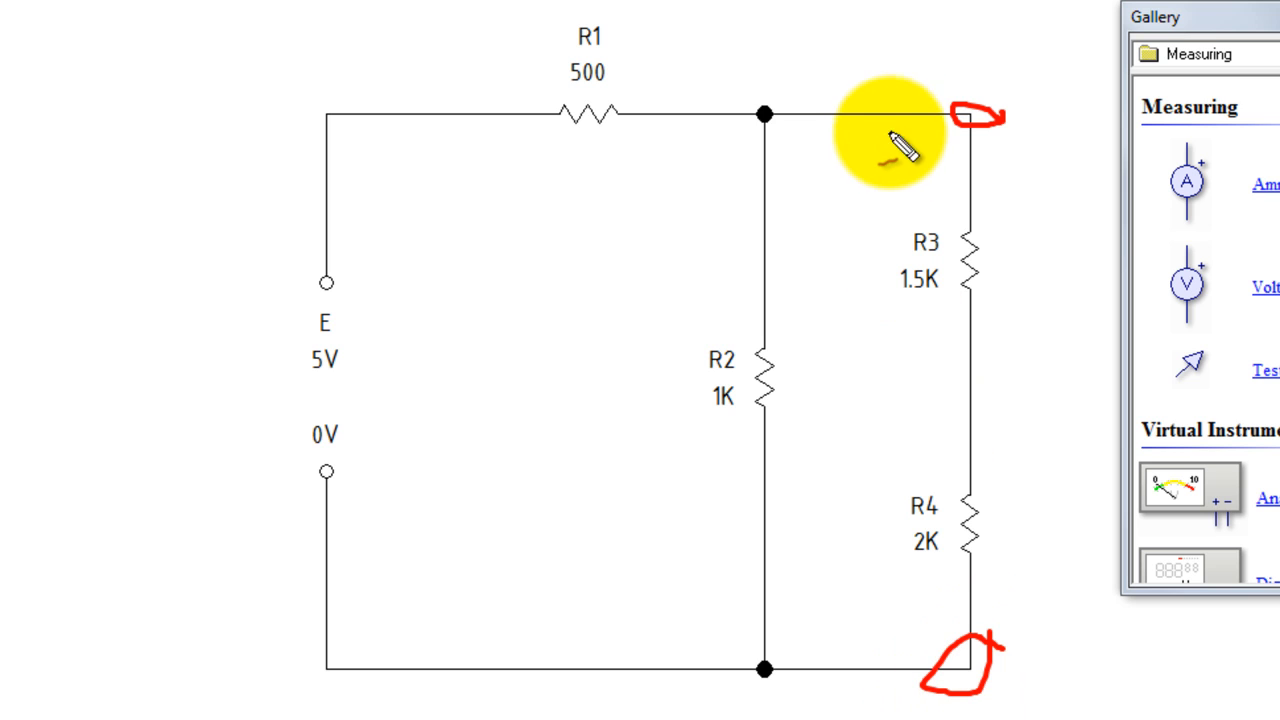
drag(880, 112, 975, 120)
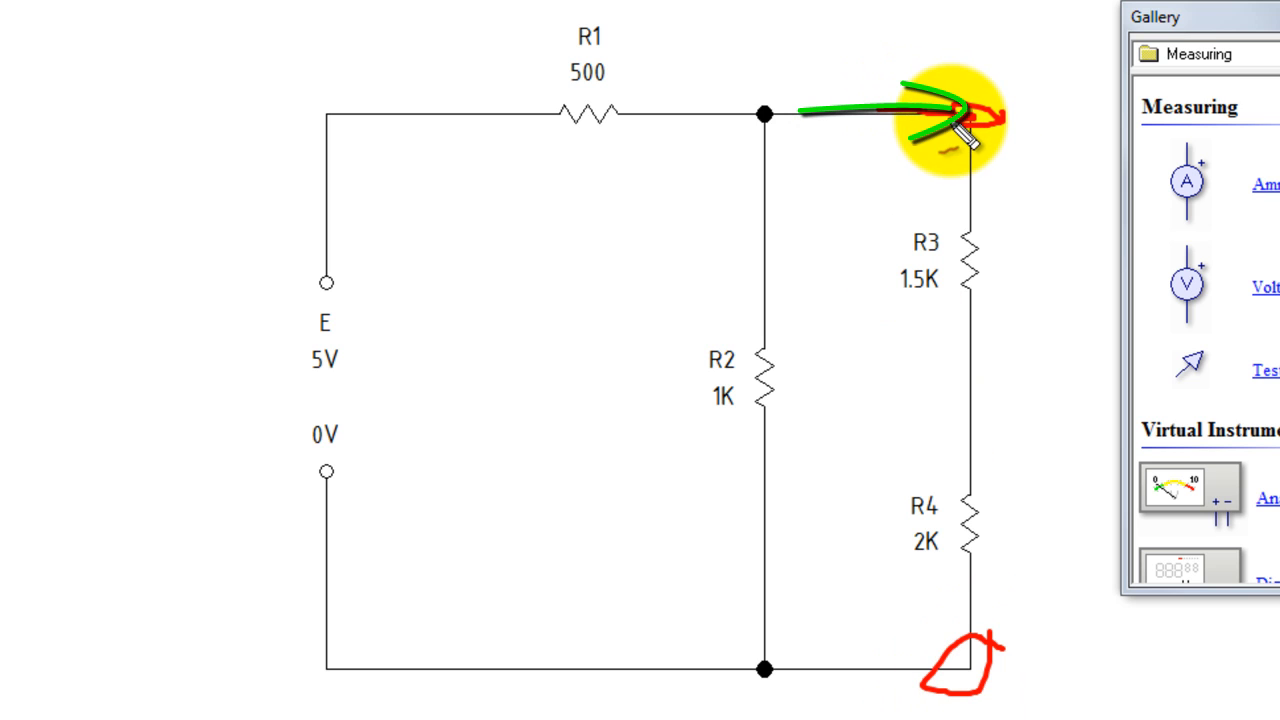
drag(970, 673, 873, 664)
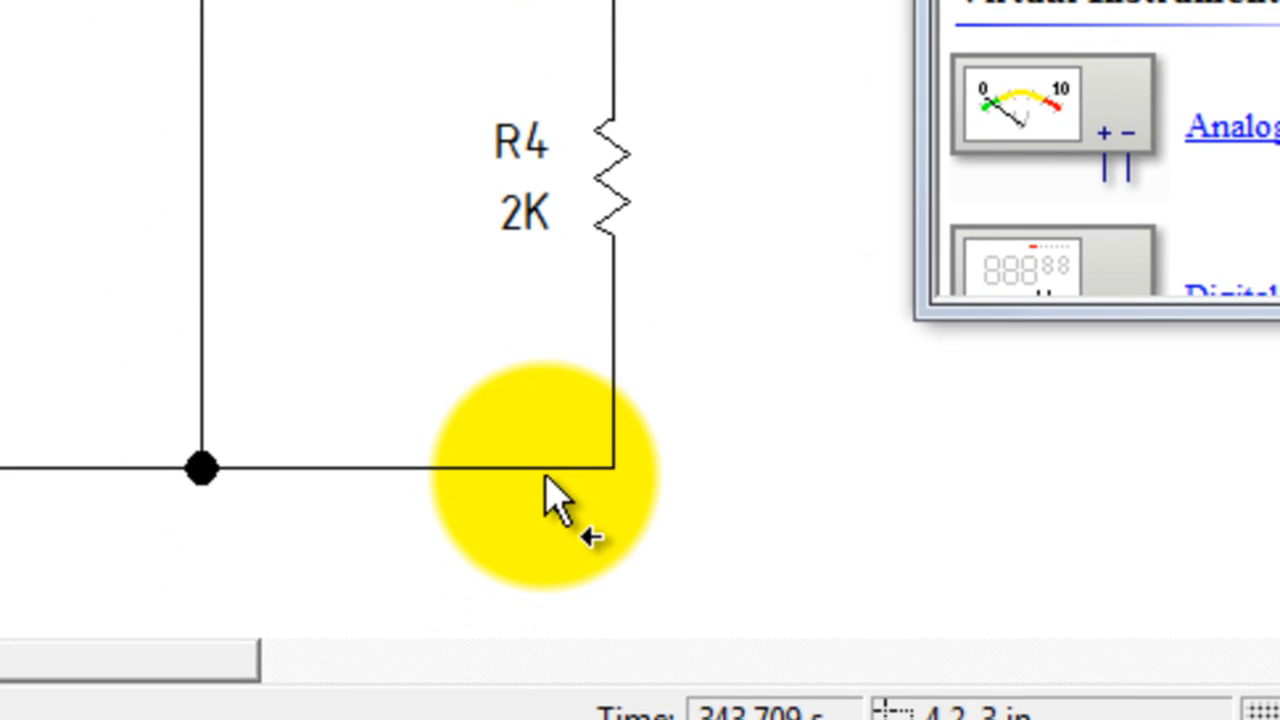
mouse_move(546, 477)
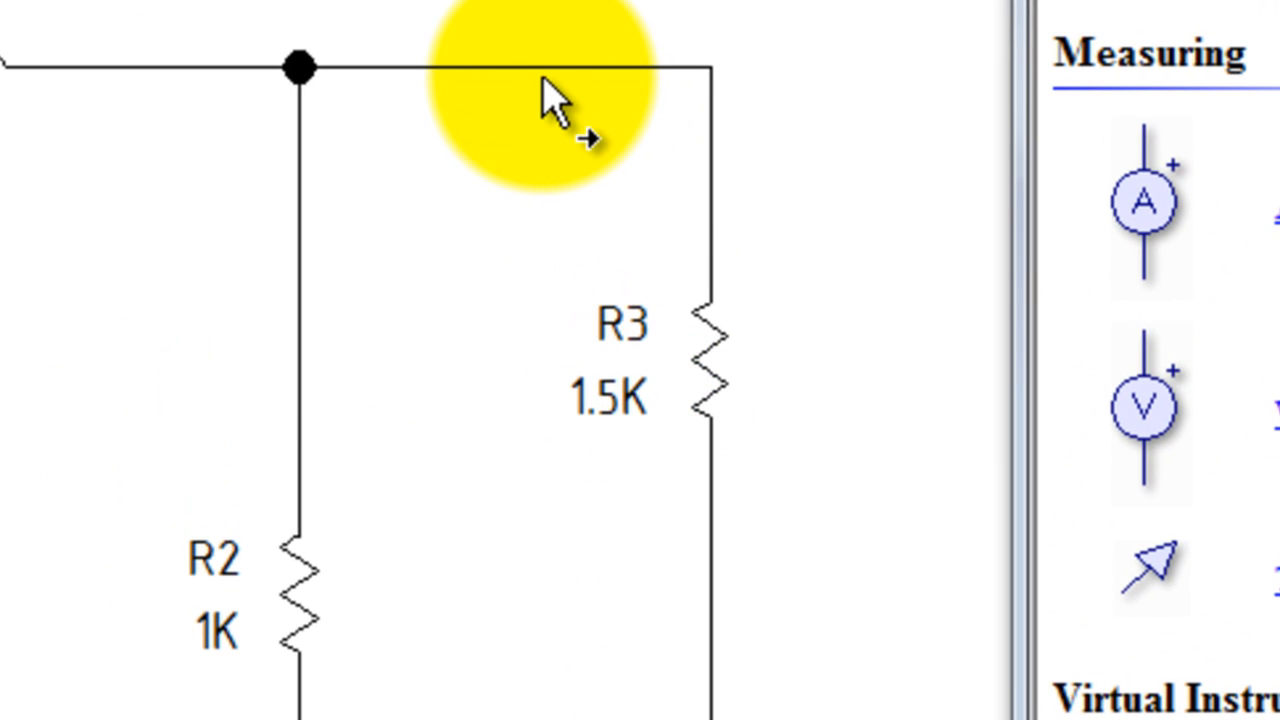
mouse_move(543, 79)
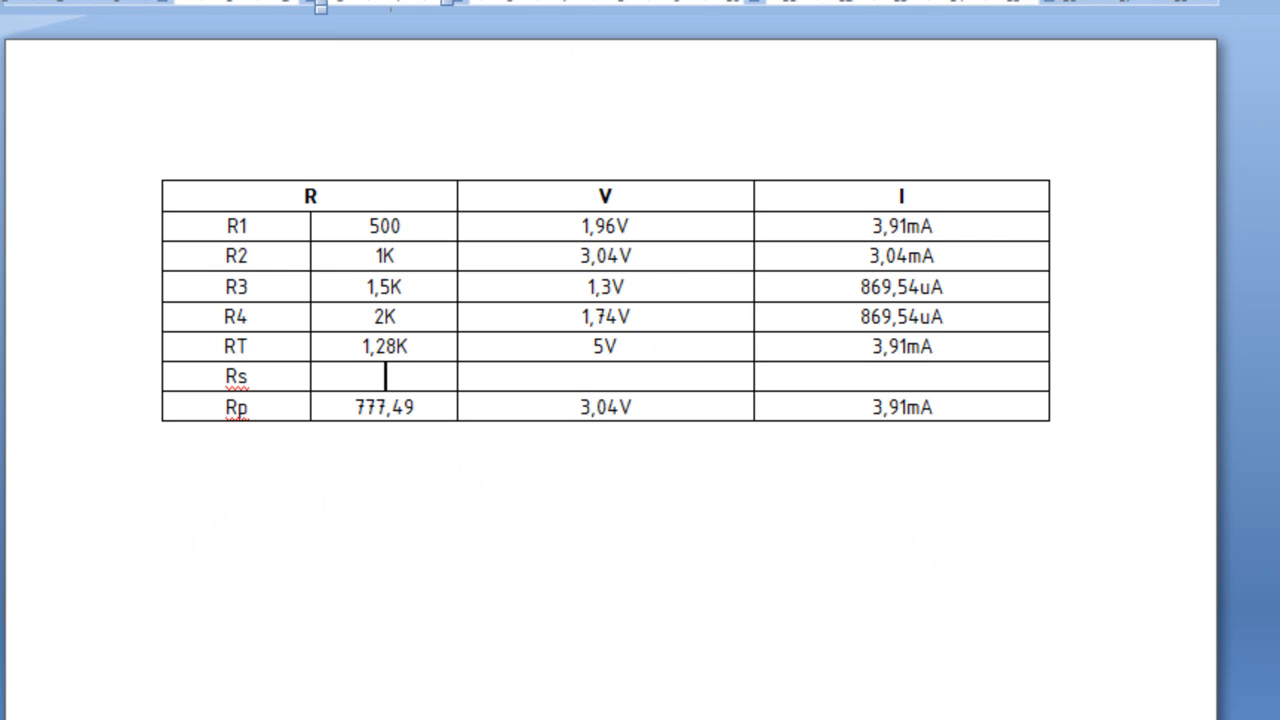
Step: In the Word table, enter 3,04V as the voltage of Rs and copy R4's current, 869,54uA, into its current cell
click(638, 376)
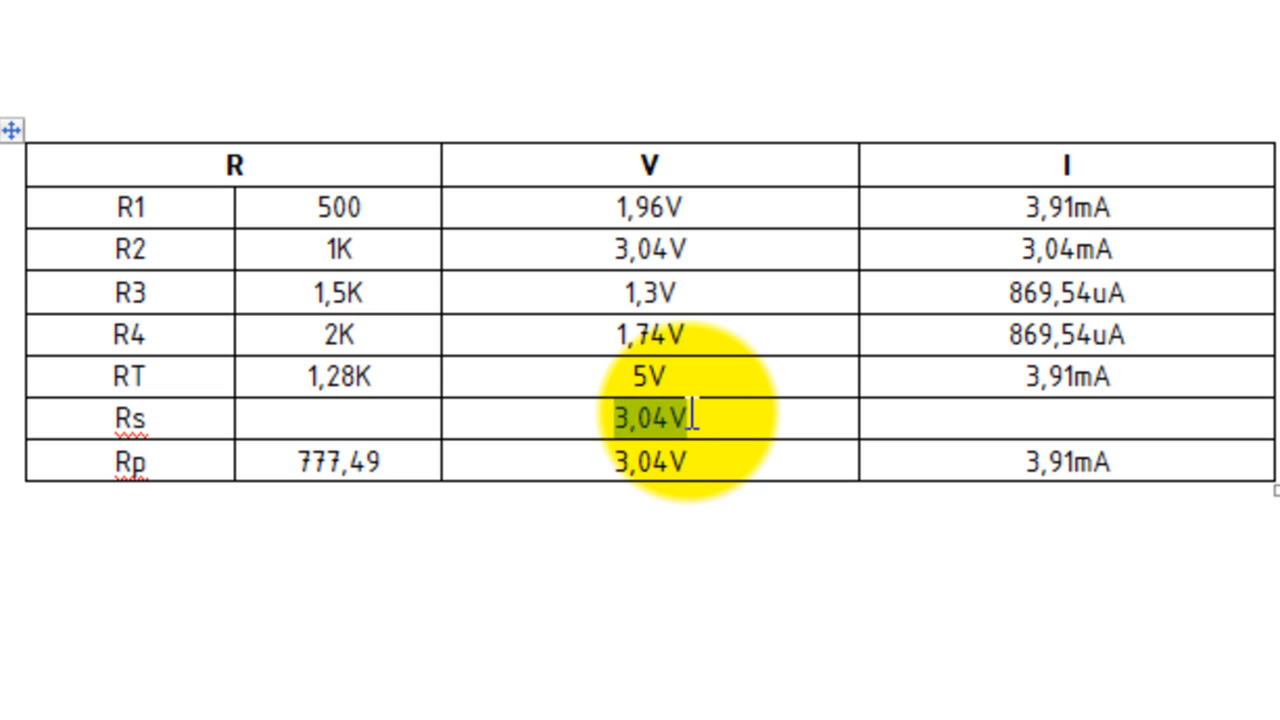
click(700, 436)
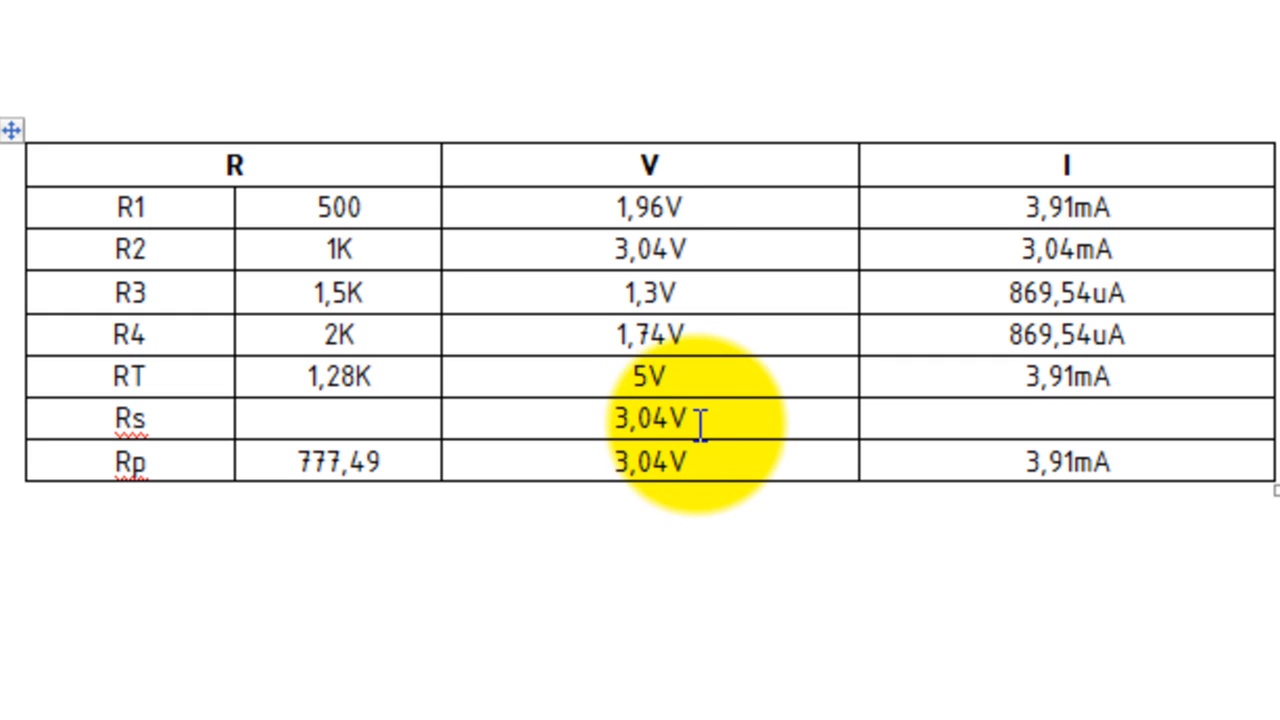
click(1084, 417)
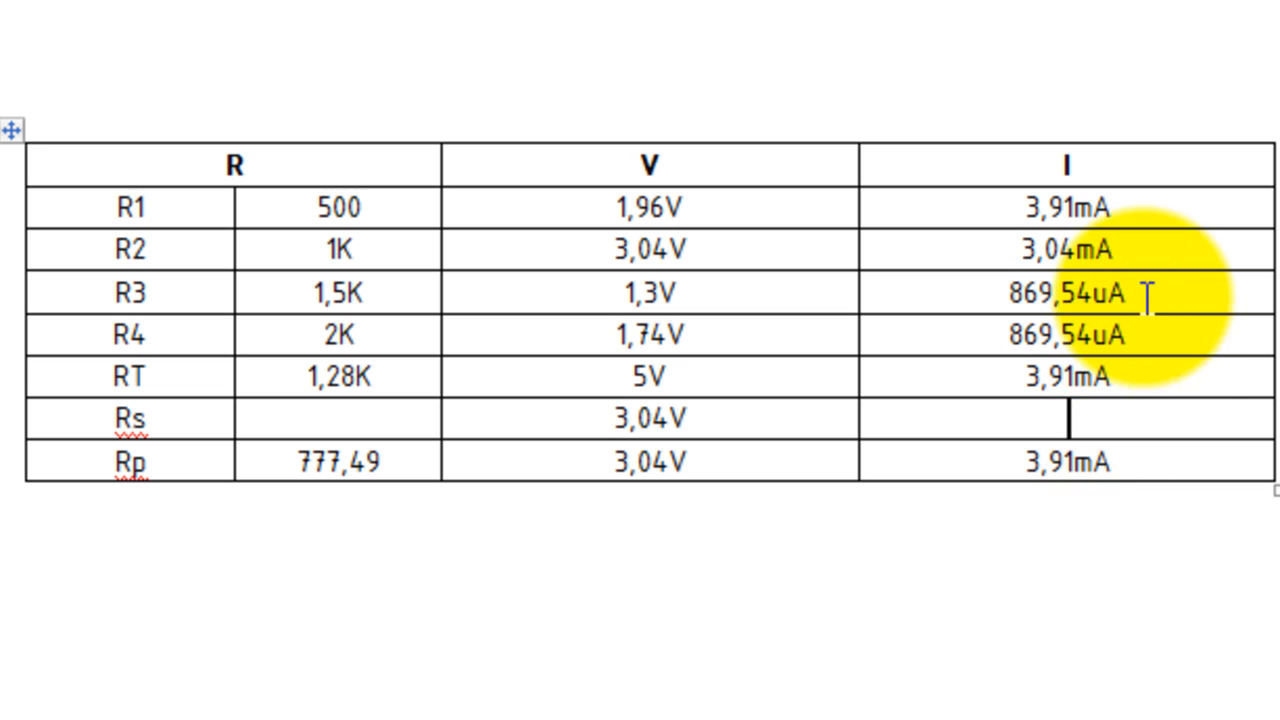
drag(1129, 333, 978, 325)
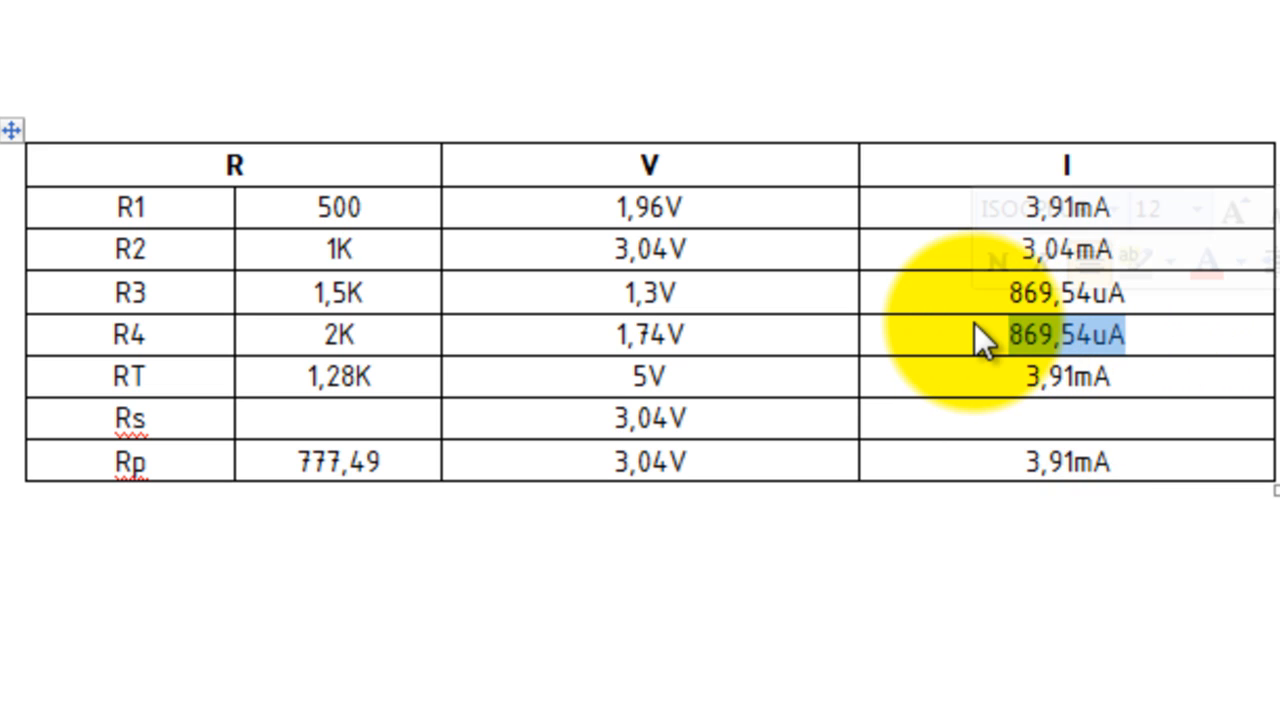
click(1072, 420)
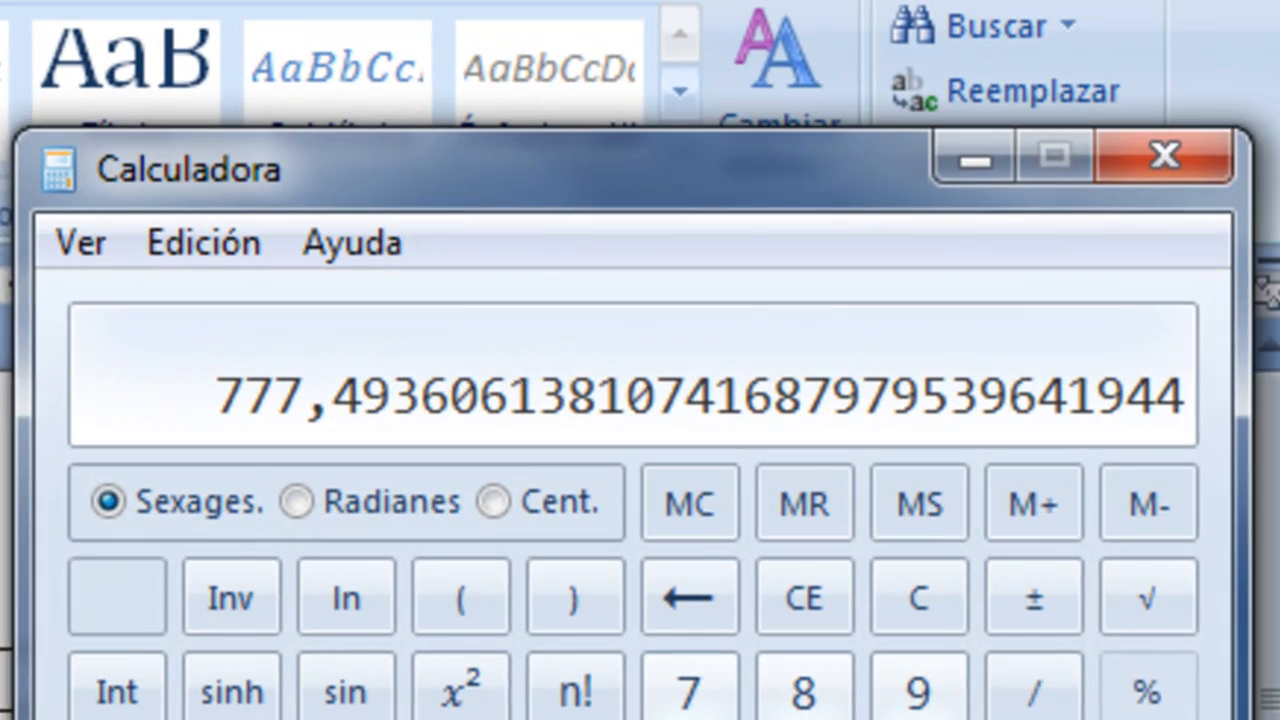
Step: Calculate 3,04 / 0,00086954 in the Calculator and enter 3,5K as the resistance of Rs in the Word table
key(3)
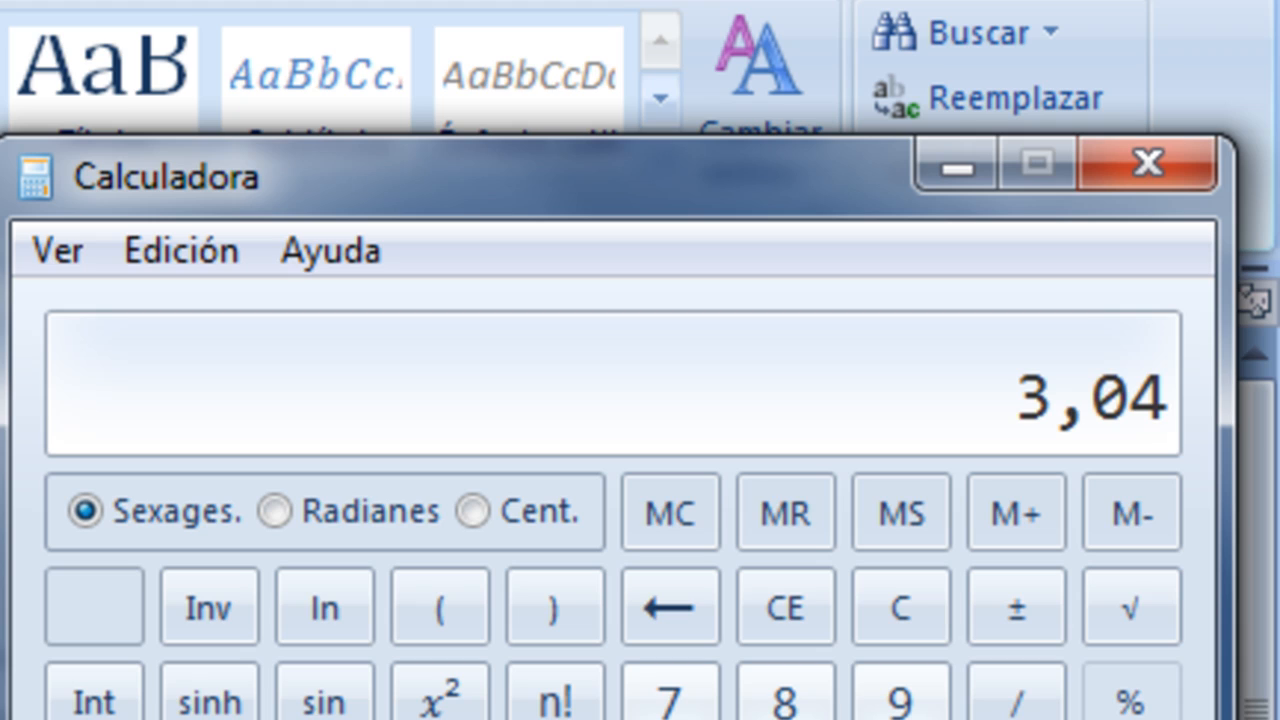
key(slash)
text(0,000)
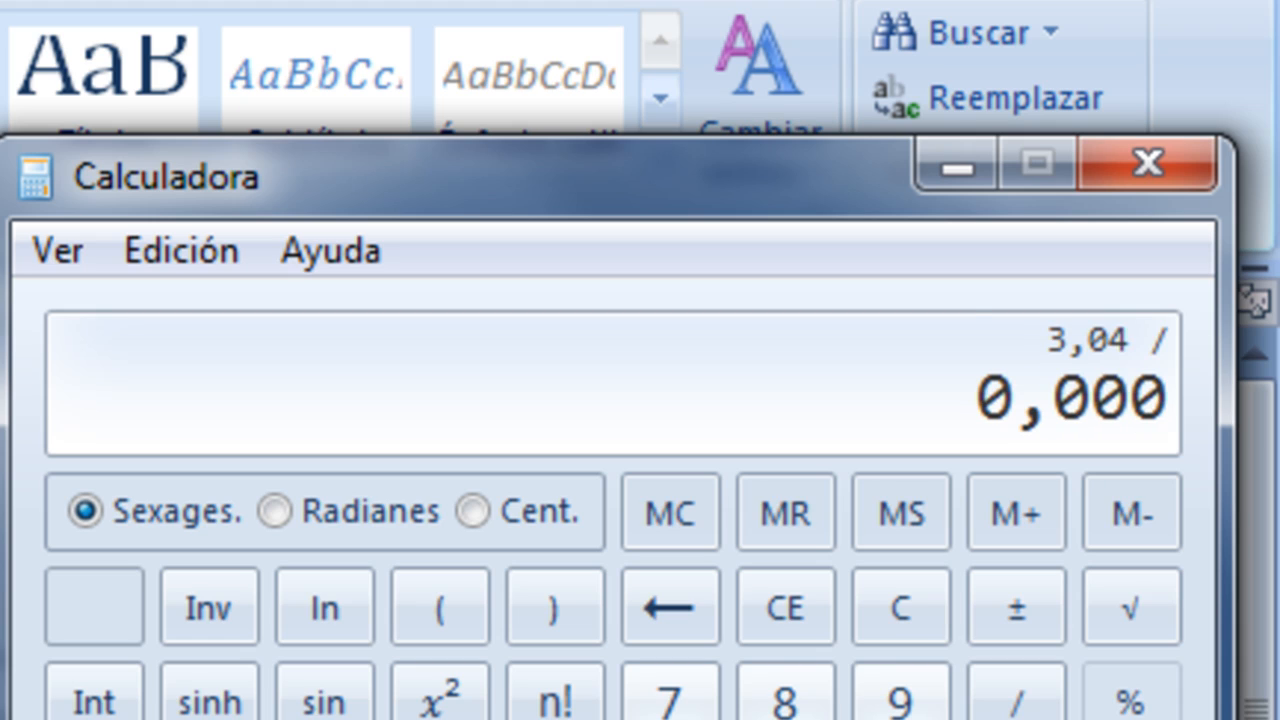
text(86954)
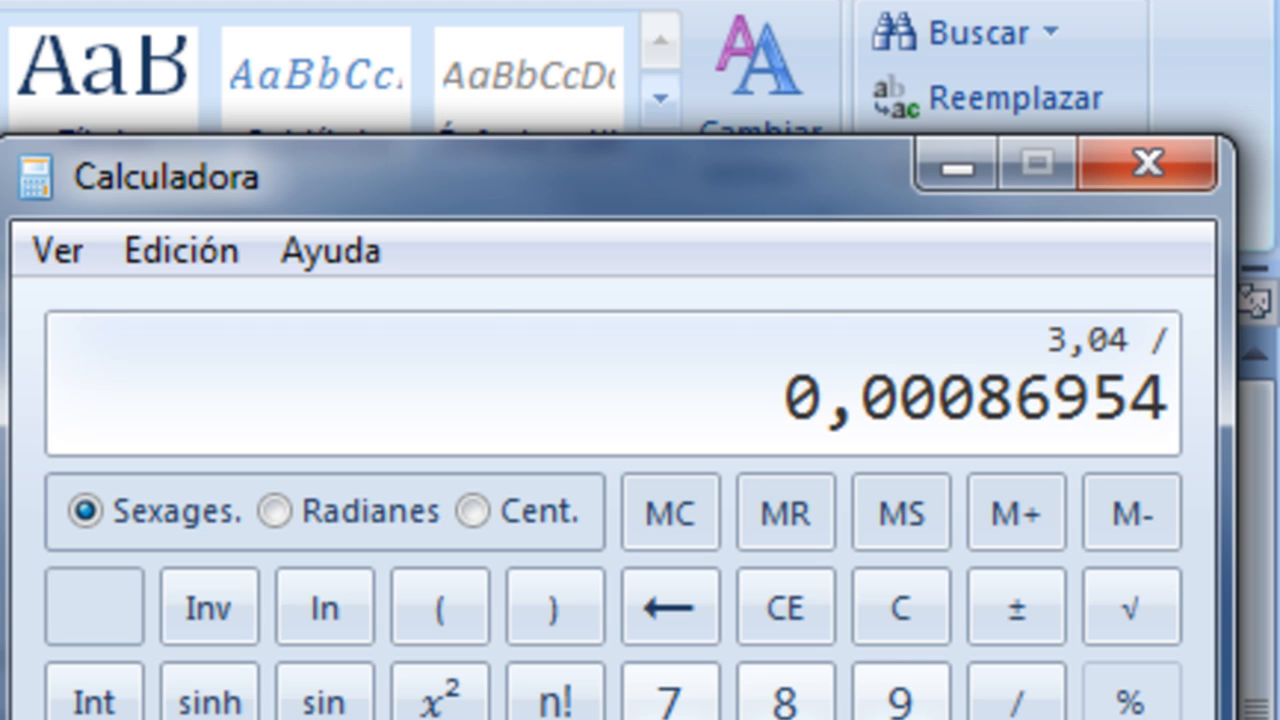
key(Return)
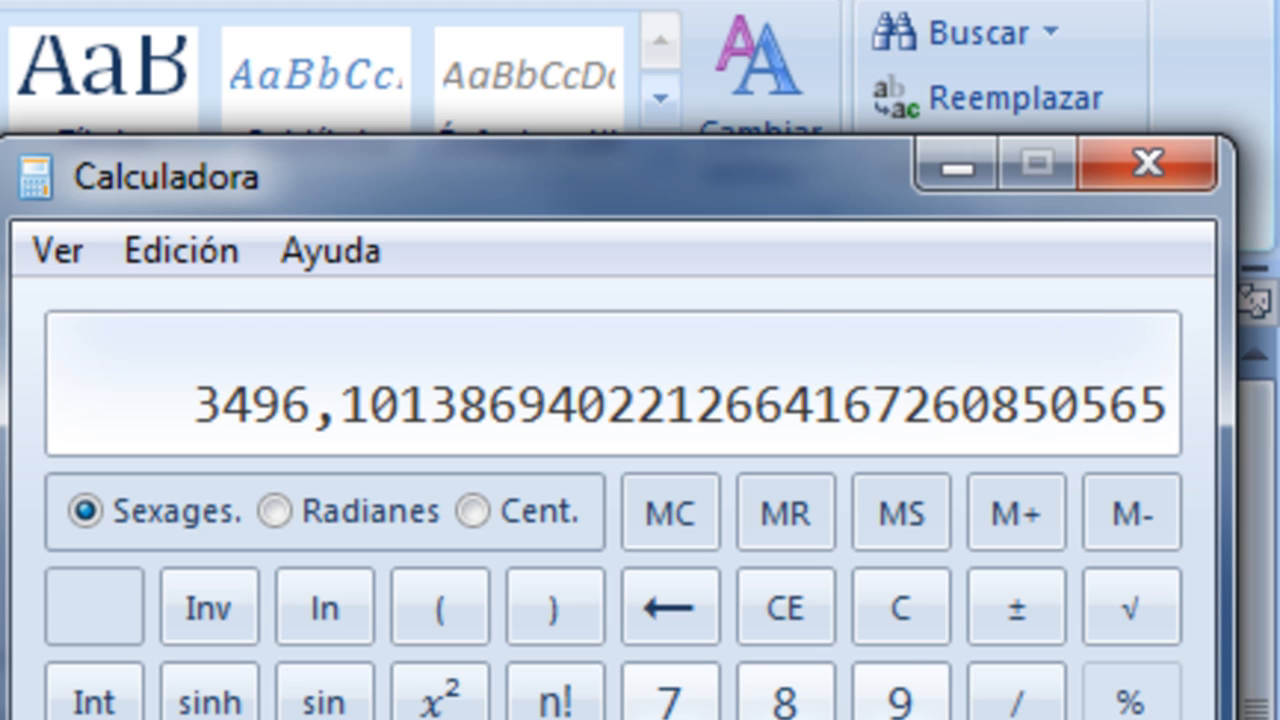
key(alt+Tab)
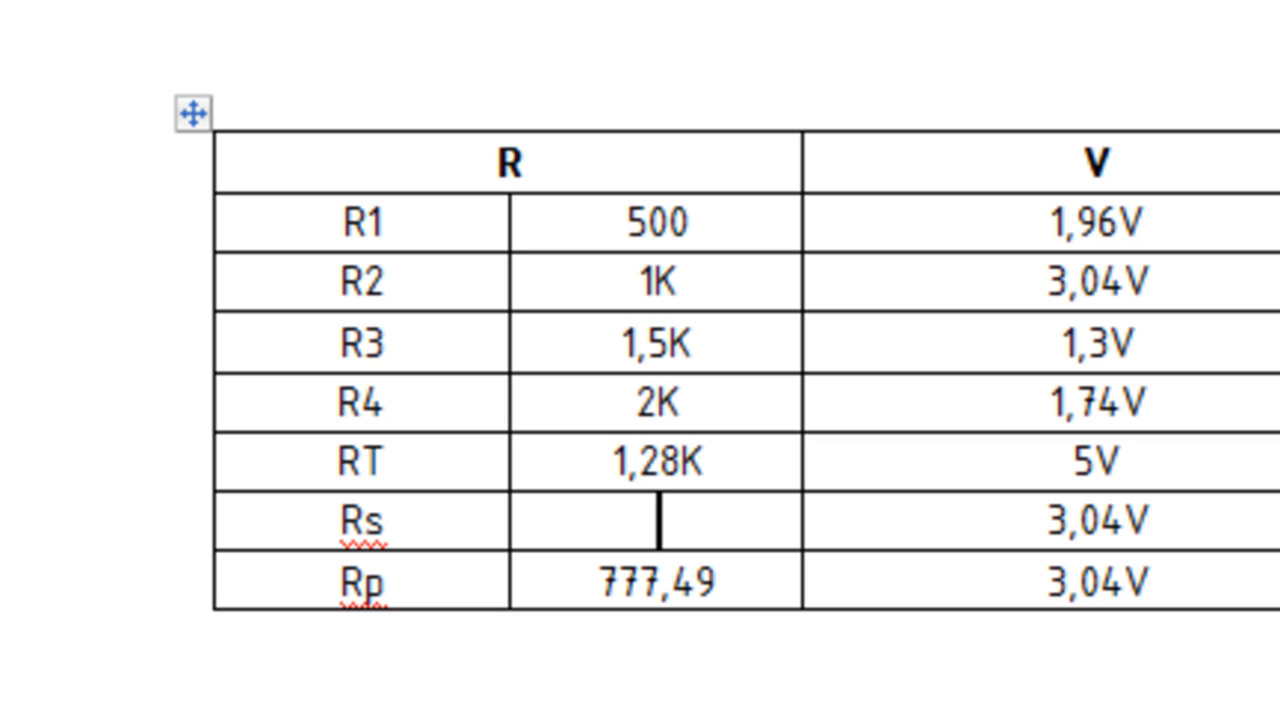
text(3,5K)
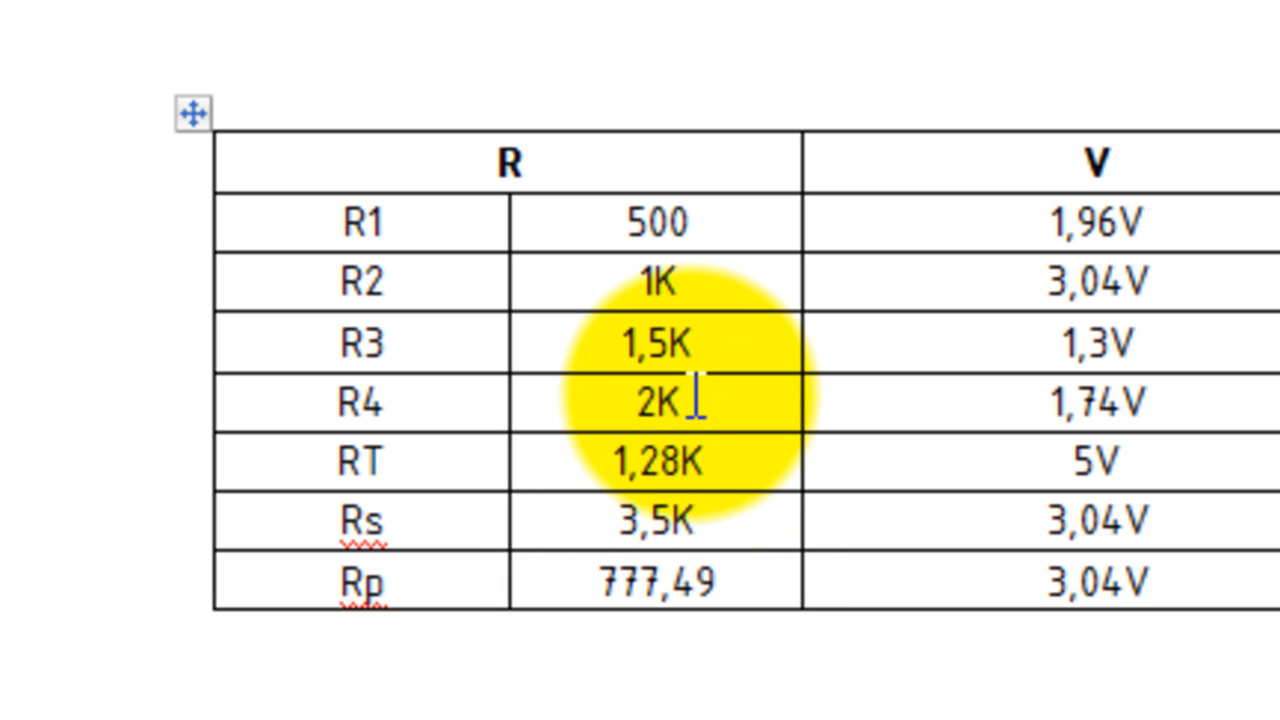
Step: Compare the resistances of R3 and R4 with that of Rs in the table
drag(692, 394, 609, 390)
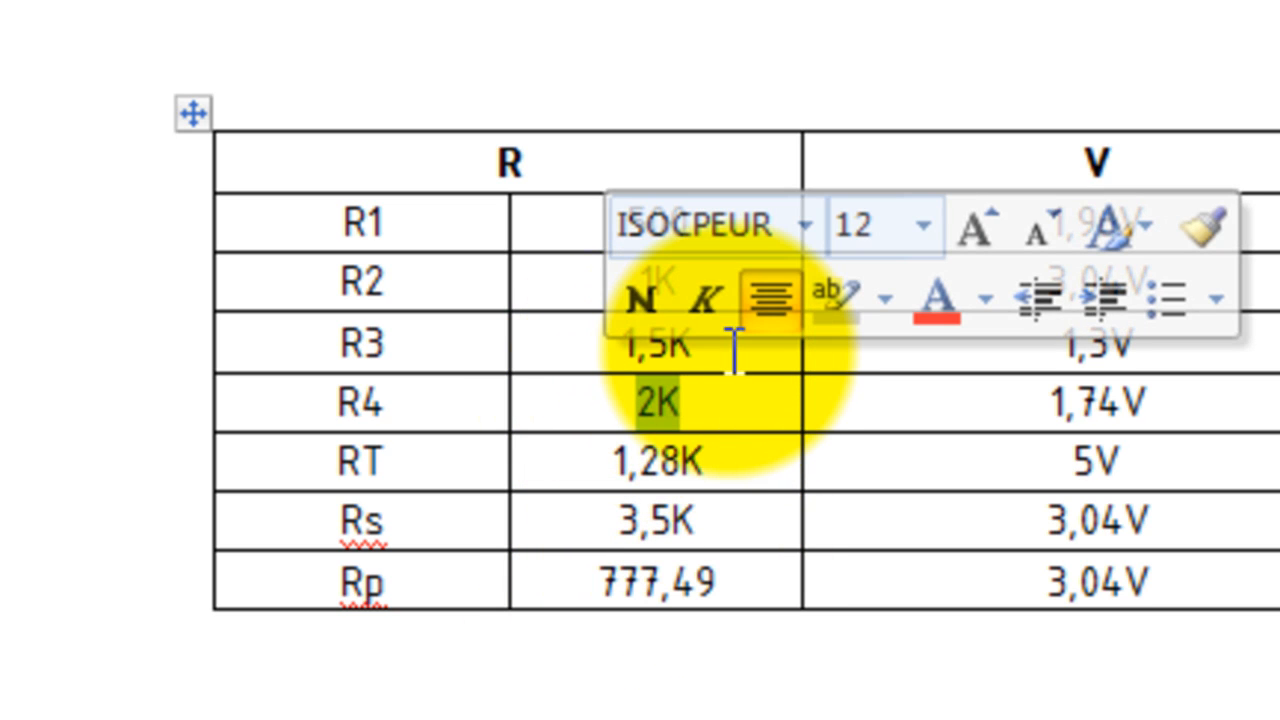
drag(734, 350, 600, 371)
drag(708, 518, 629, 543)
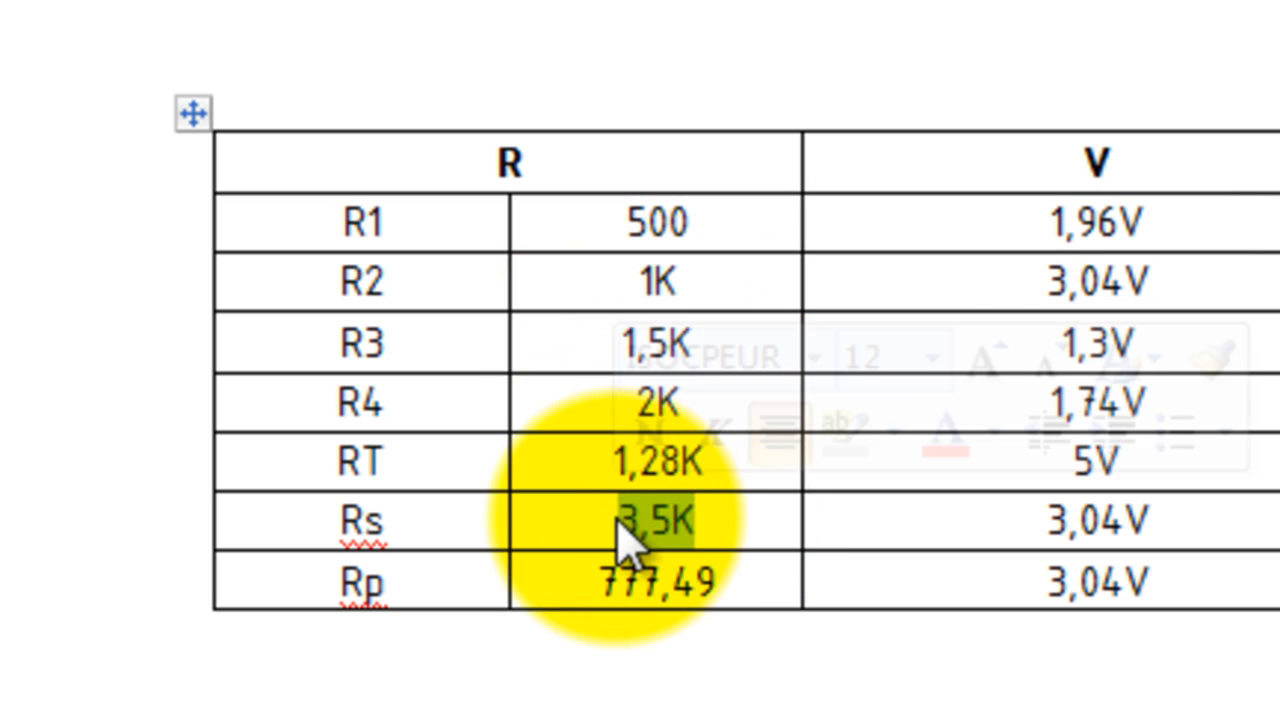
Step: Capture the Livewire screen with the circuit and paste the screenshot into a new Paint image
click(676, 712)
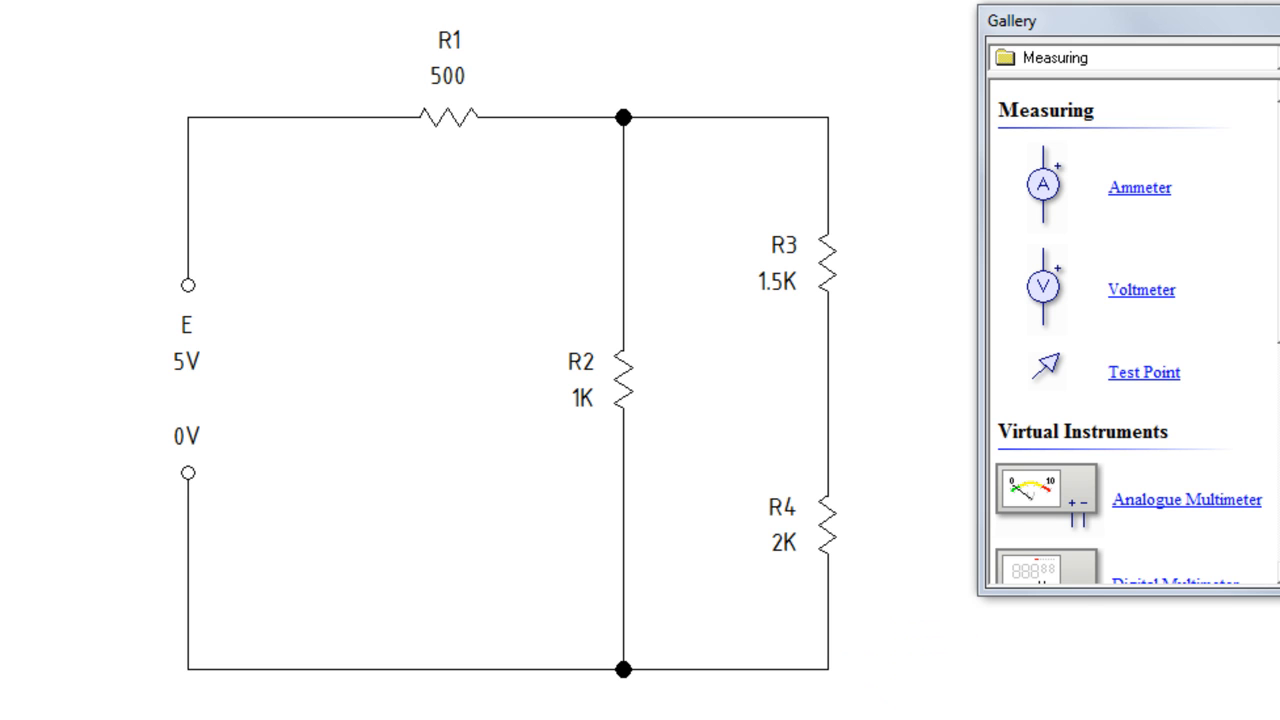
click(20, 712)
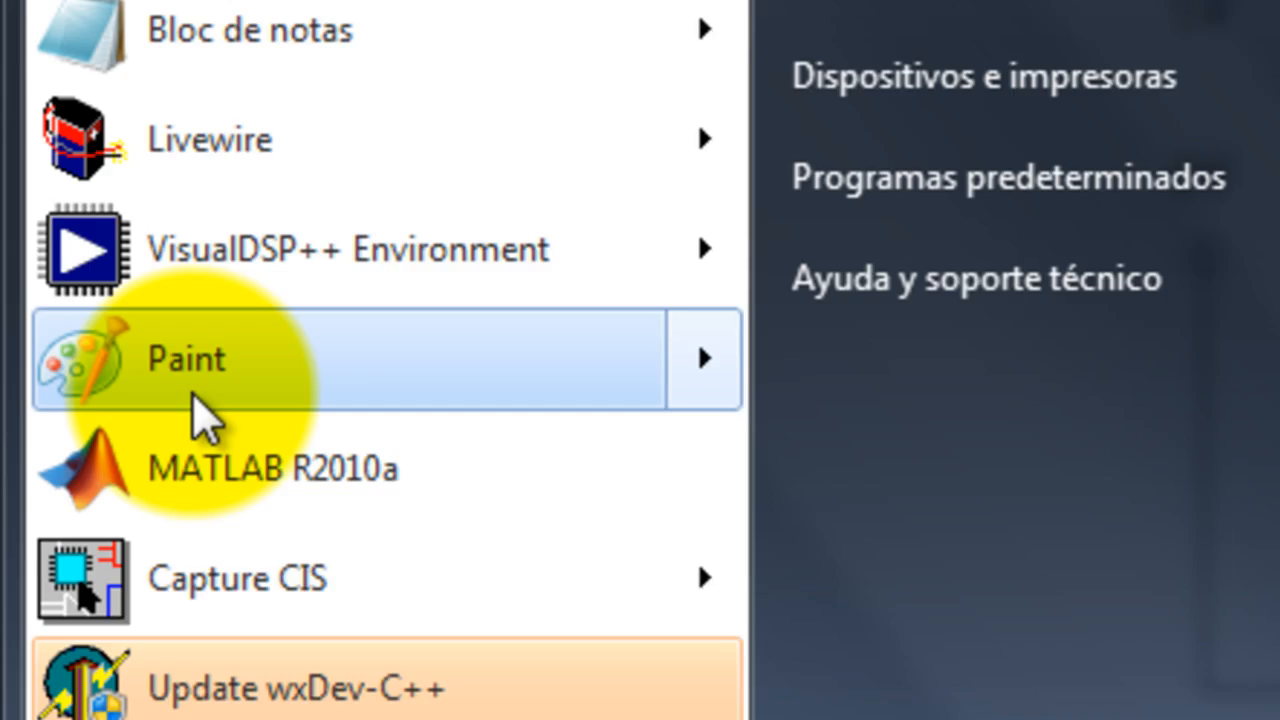
click(312, 292)
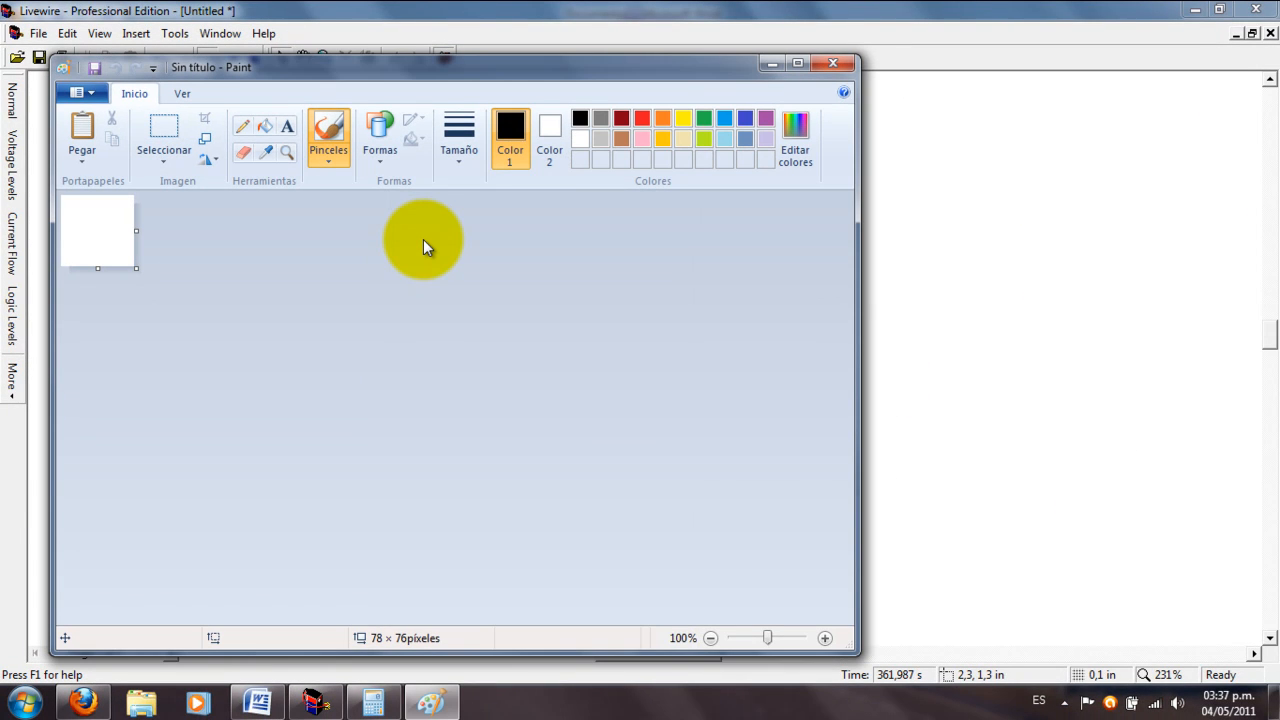
key(ctrl+v)
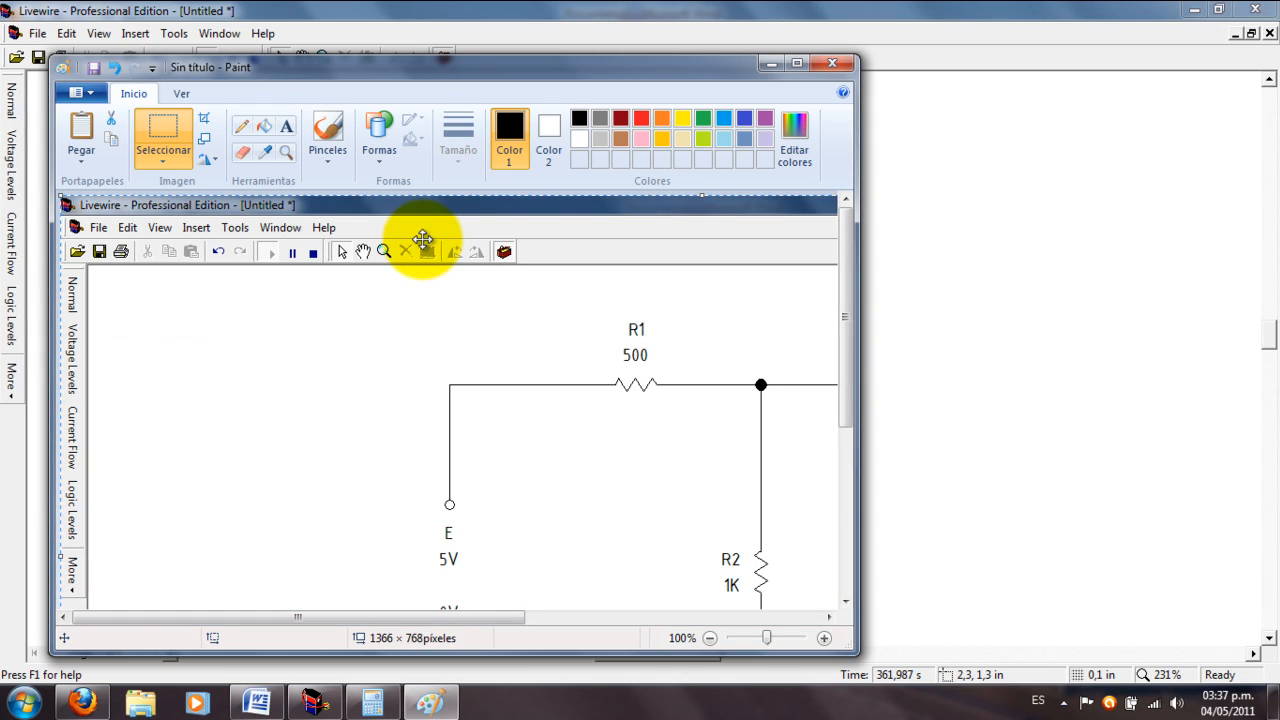
Step: Shift the pasted screenshot so the circuit sits at the canvas's upper-left corner, and copy a selection of about 544 × 512 pixels around the circuit
mouse_move(441, 337)
mouse_down()
mouse_move(135, 305)
mouse_move(57, 249)
mouse_move(77, 198)
mouse_move(68, 221)
mouse_up()
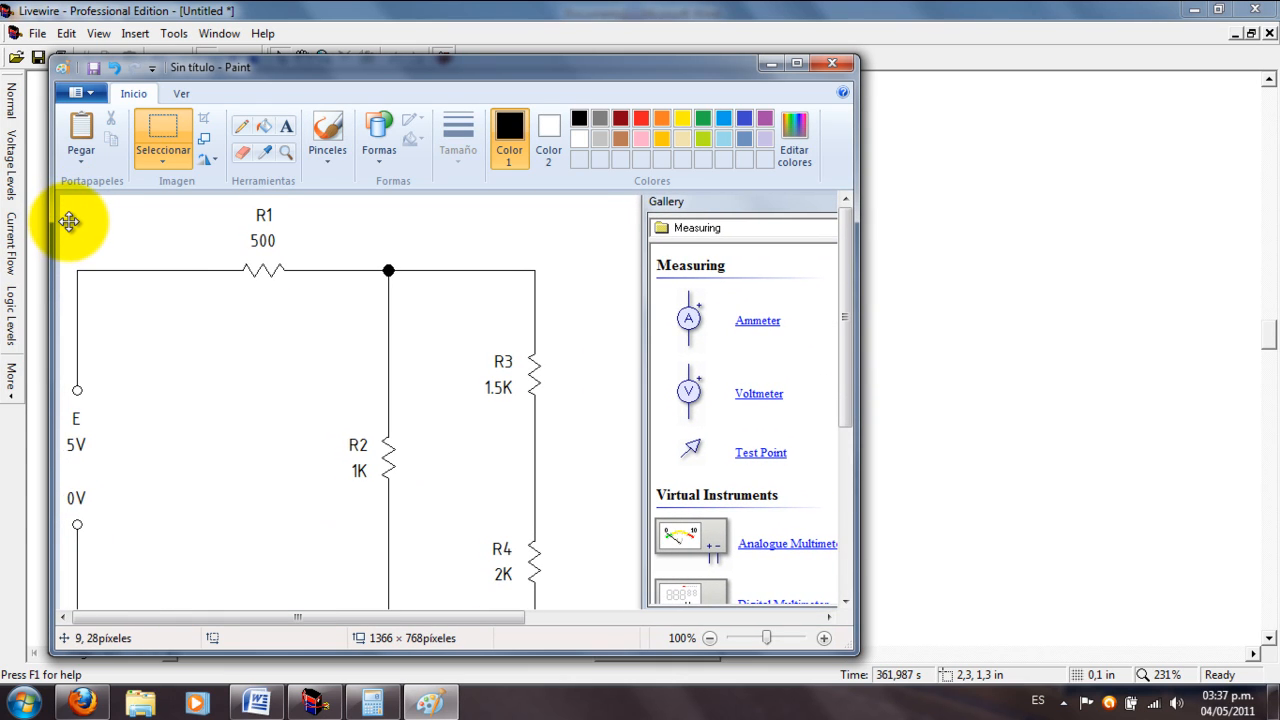
click(846, 601)
click(846, 601)
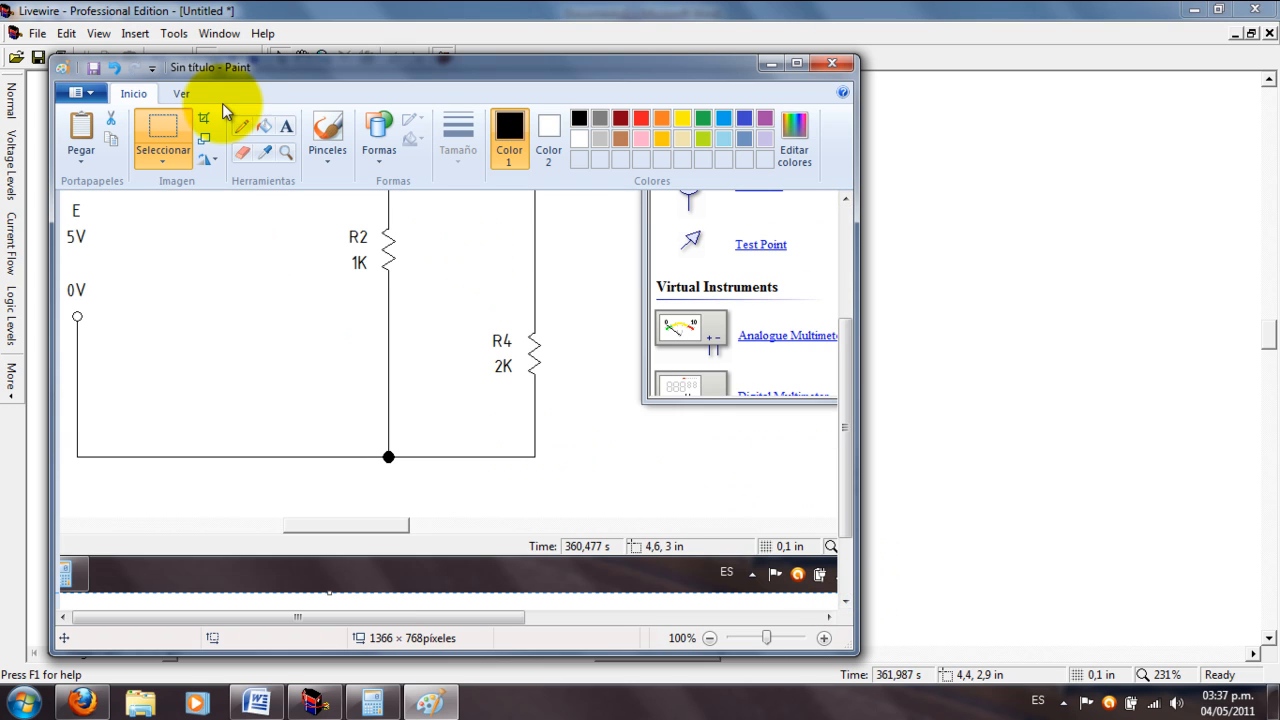
drag(571, 480, 4, 6)
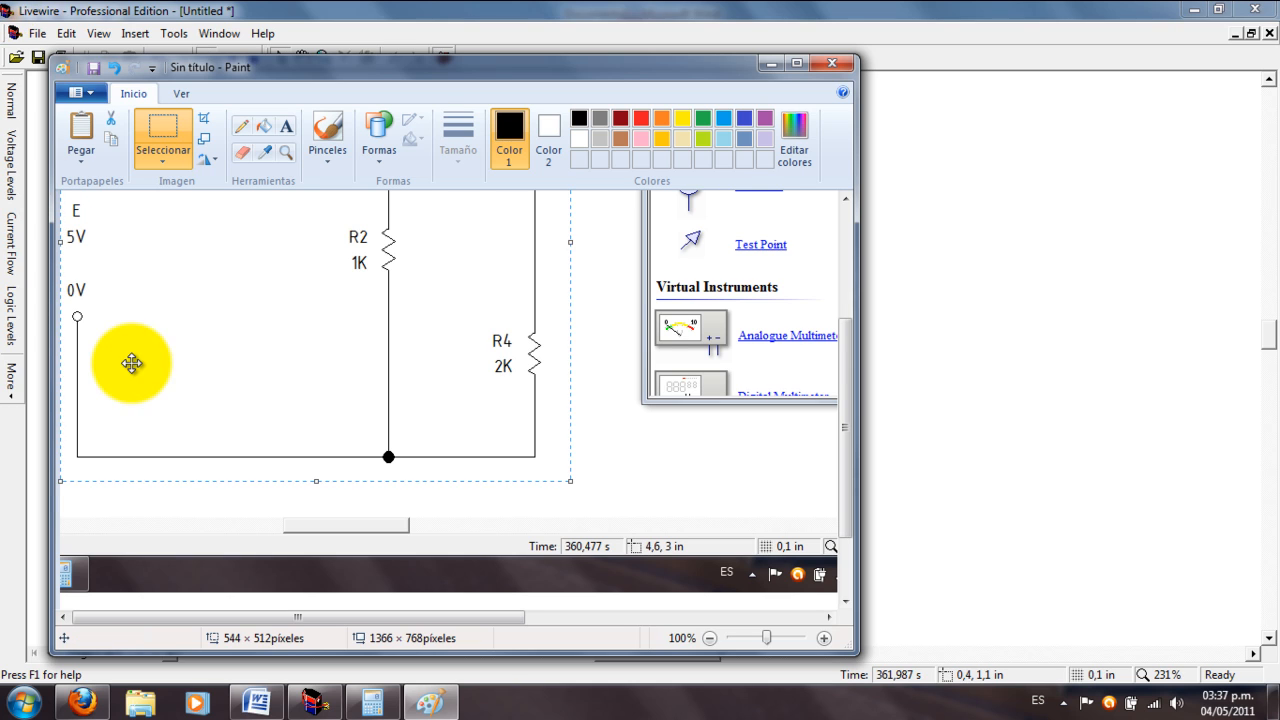
Step: Switch to Word, paste the circuit image below the table and shrink it proportionally
click(258, 703)
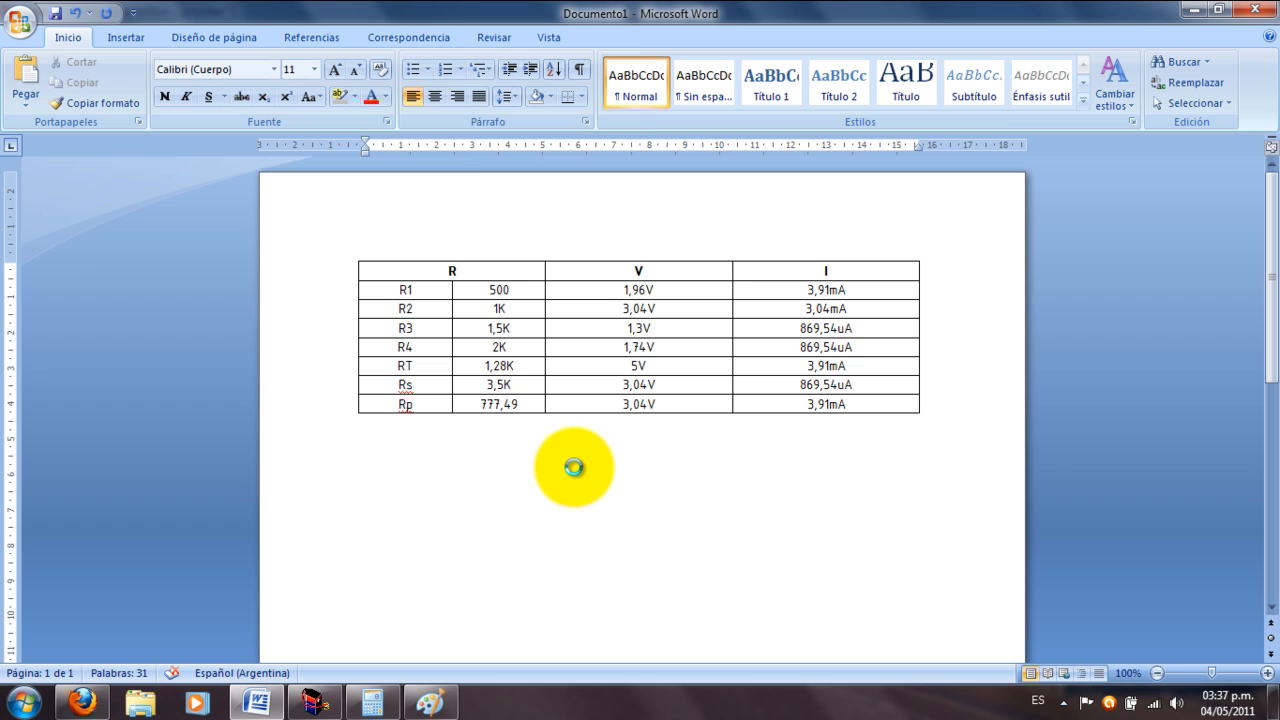
key(ctrl+v)
click(574, 467)
scroll(574, 467, up, 4)
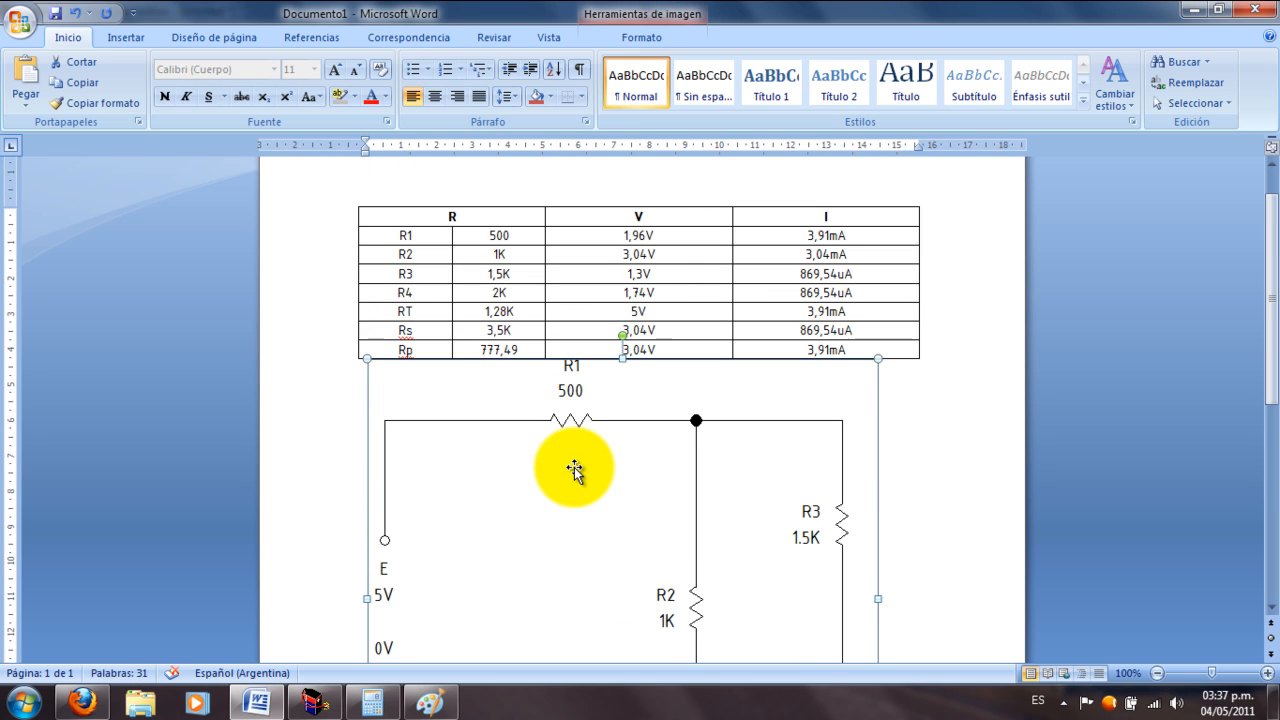
drag(574, 467, 463, 434)
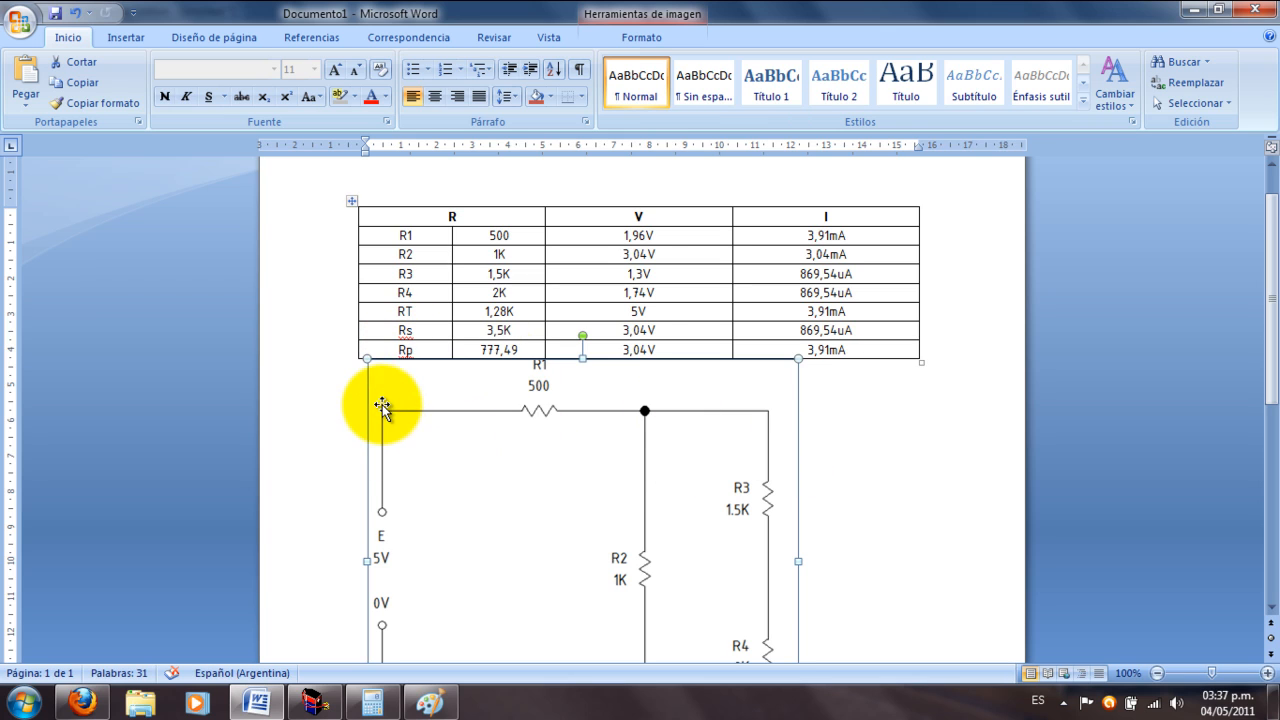
drag(366, 358, 499, 453)
Step: Add an empty row below the Rp row of the table and delete that row's cells again
click(952, 350)
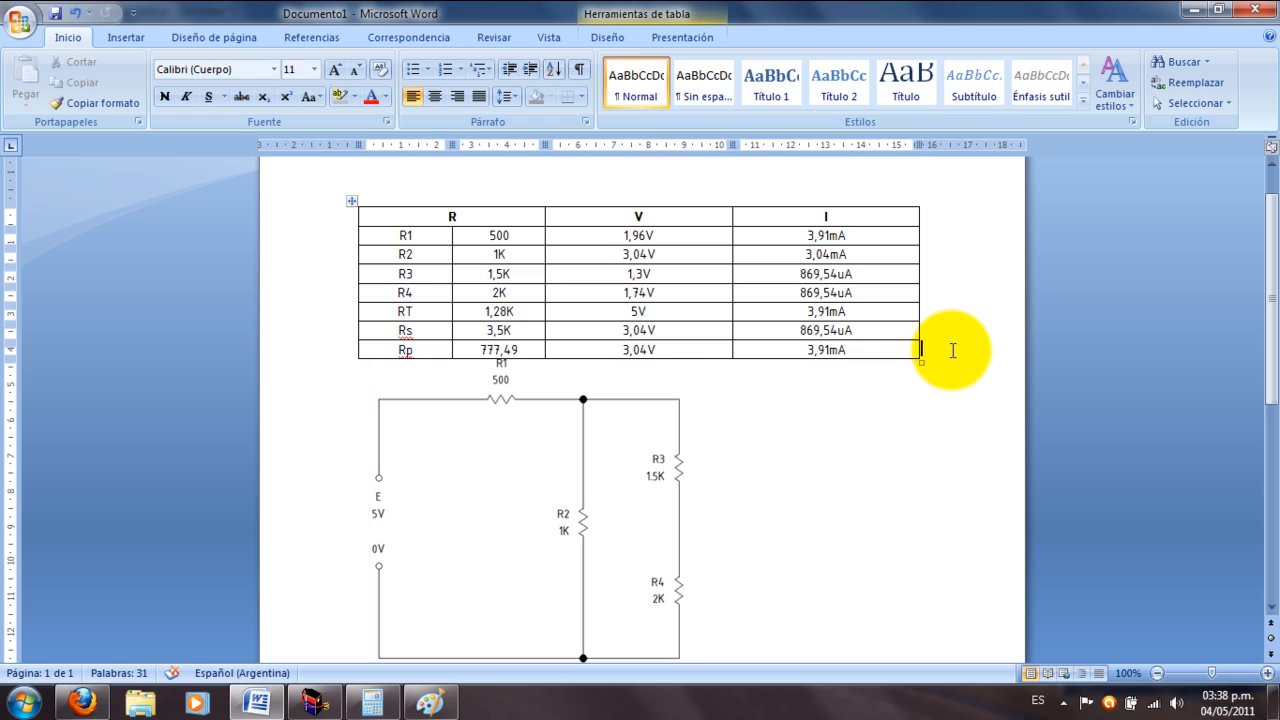
key(Return)
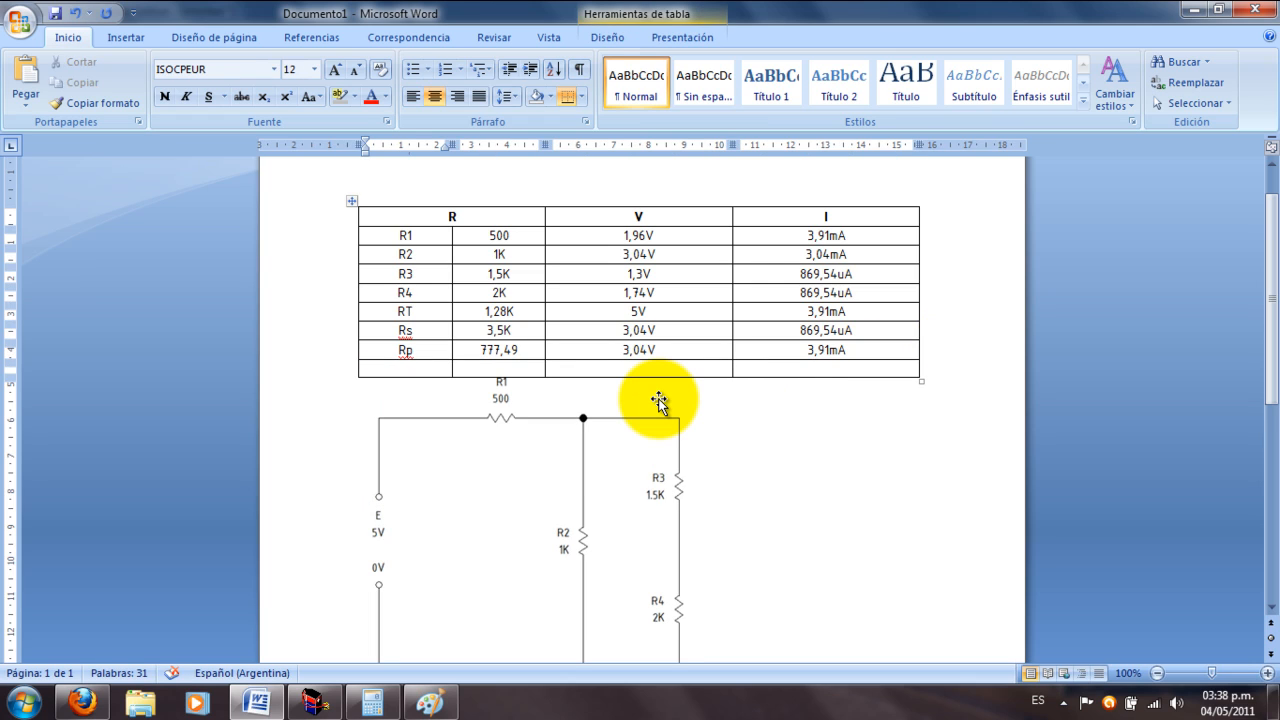
key(shift+Right)
key(shift+Right)
key(shift+Right)
key(shift+Right)
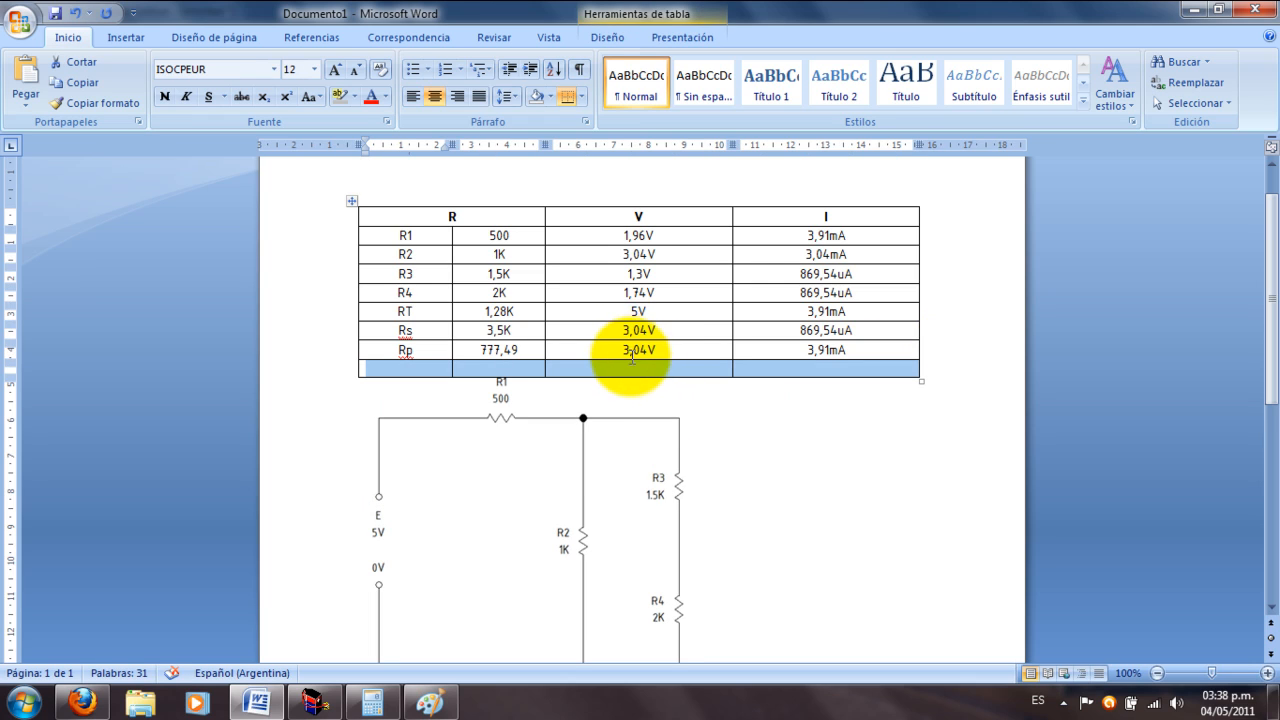
right_click(632, 367)
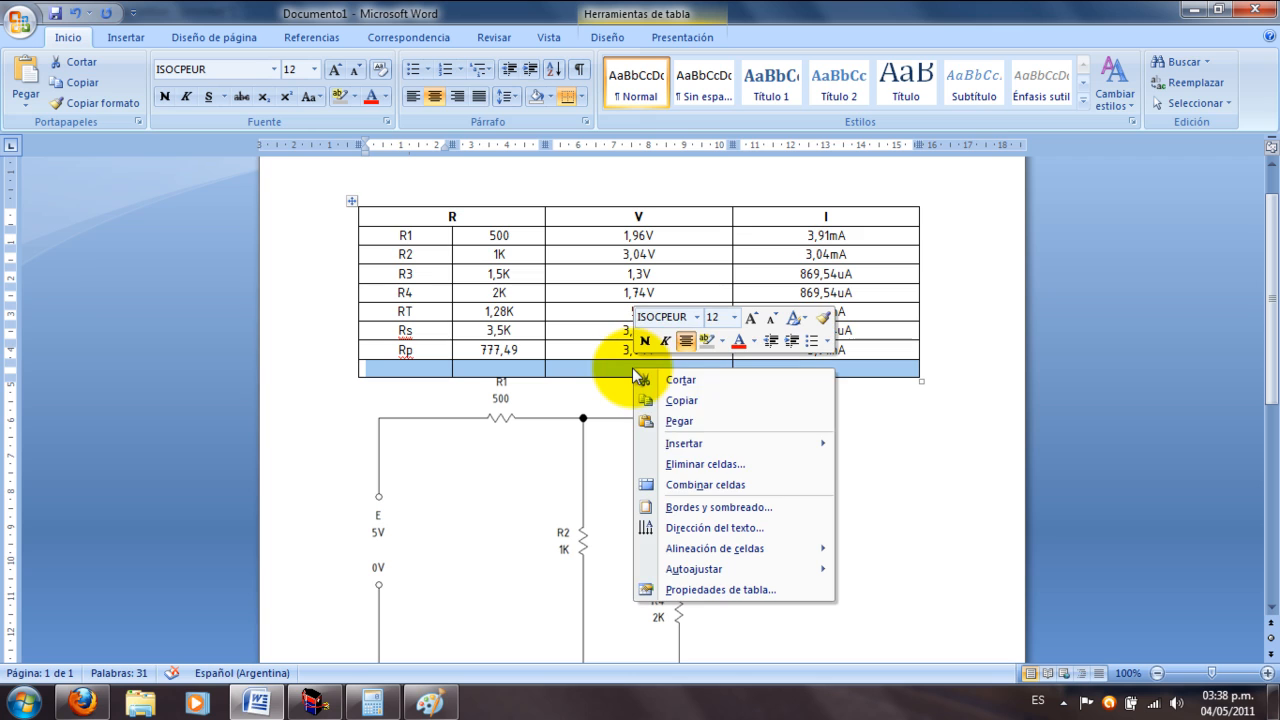
click(693, 464)
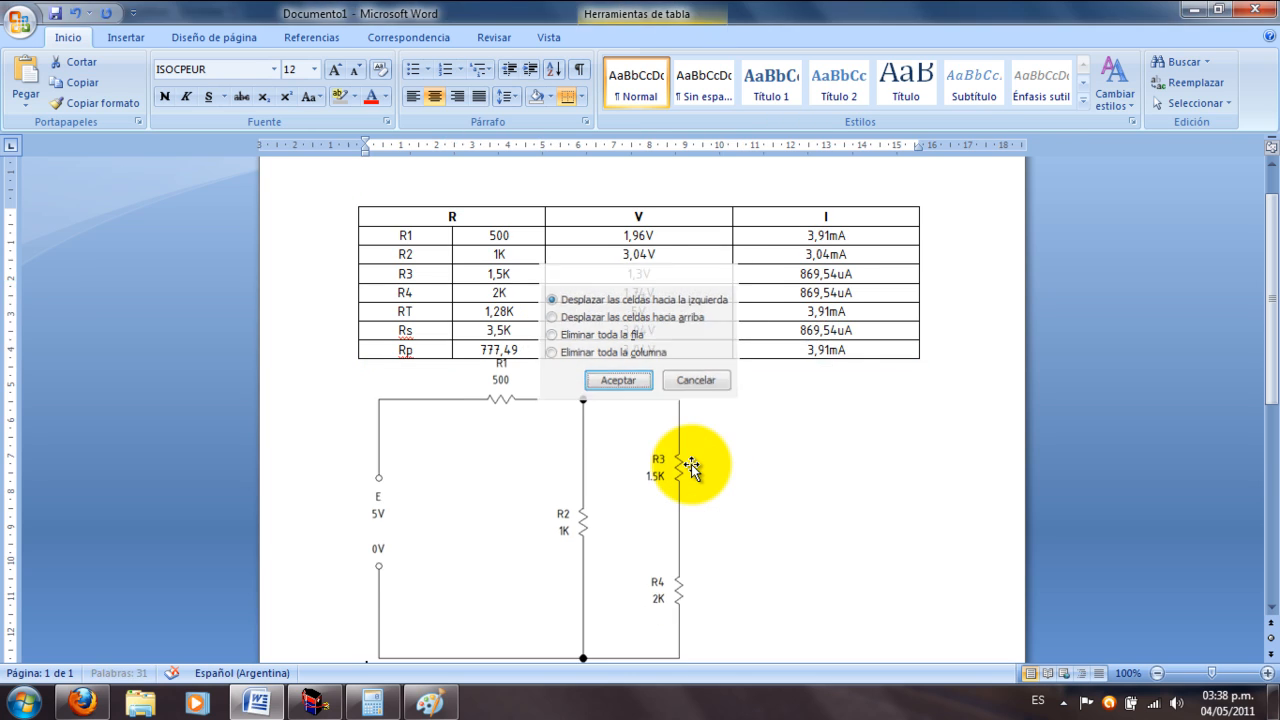